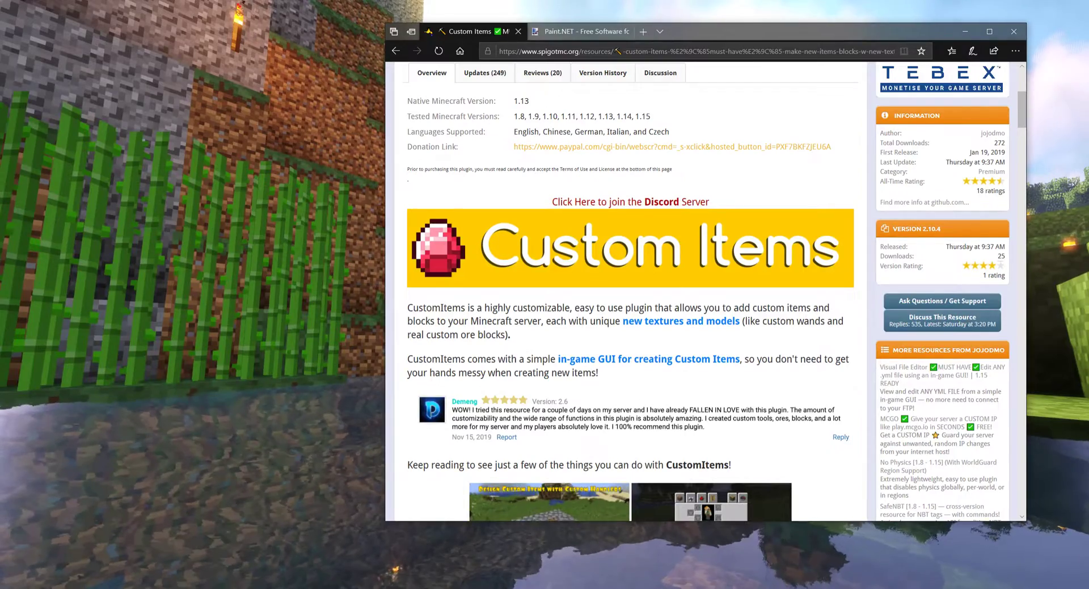
Review the Custom Items plugin page on SpigotMC and open its GitHub wiki link
{"action": "scroll", "coordinate": [629, 340], "scroll_direction": "down", "scroll_amount": 7}
{"action": "scroll", "coordinate": [630, 289], "scroll_direction": "down", "scroll_amount": 4}
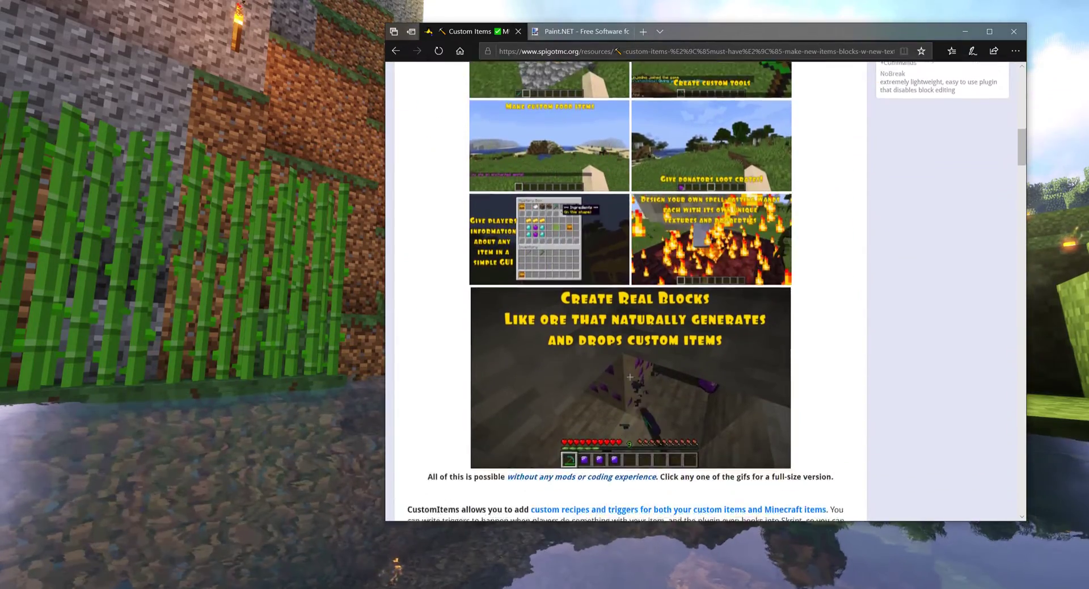
{"action": "scroll", "coordinate": [629, 289], "scroll_direction": "down", "scroll_amount": 6}
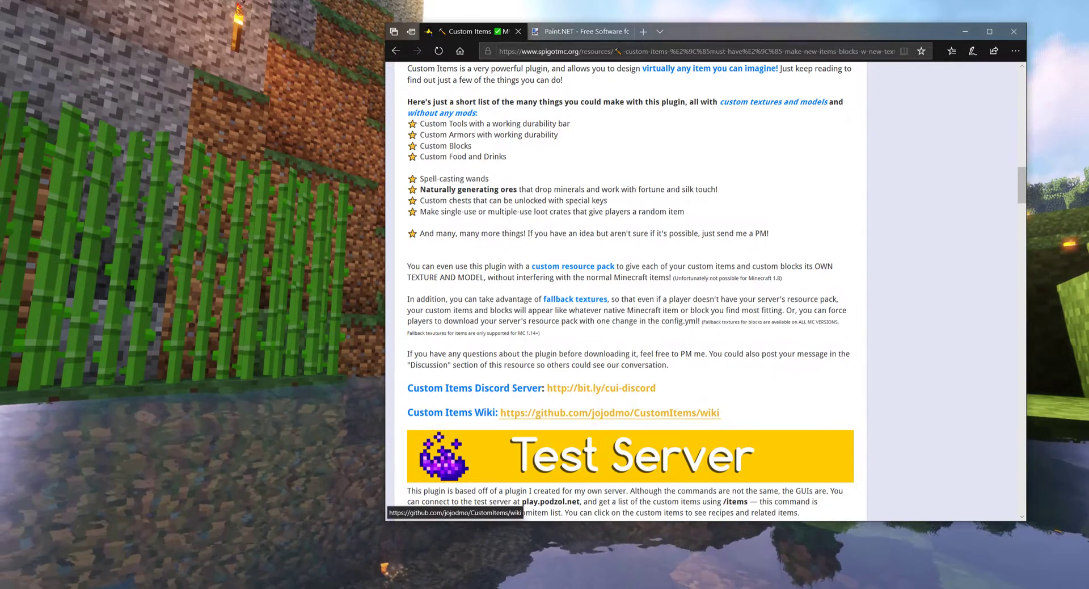
{"action": "left_click", "coordinate": [610, 412]}
{"action": "scroll", "coordinate": [706, 289], "scroll_direction": "down", "scroll_amount": 7}
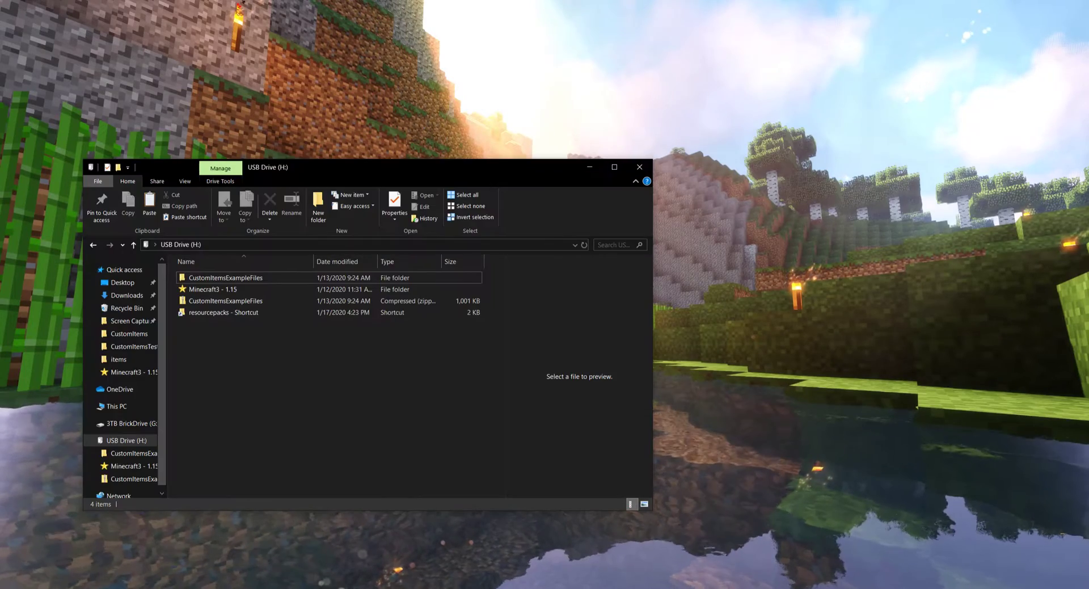
Open CustomItemsTestFiles inside CustomItemsExampleFiles on the USB drive and select the CUIResourcePack folder
{"action": "key", "text": "Down"}
{"action": "key", "text": "Down"}
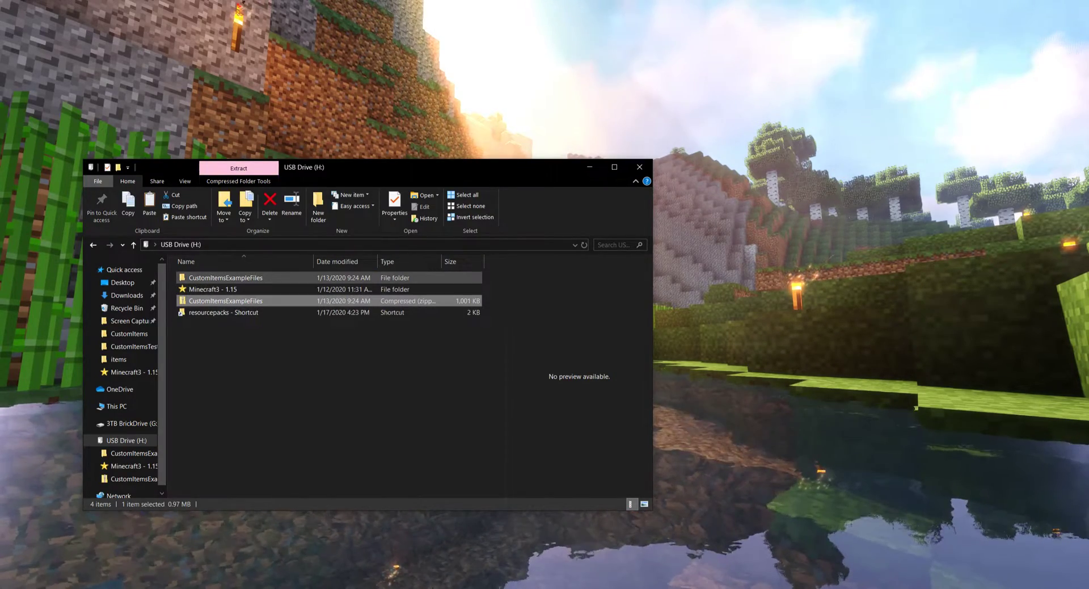
{"action": "key", "text": "Return"}
{"action": "key", "text": "Down"}
{"action": "key", "text": "Return"}
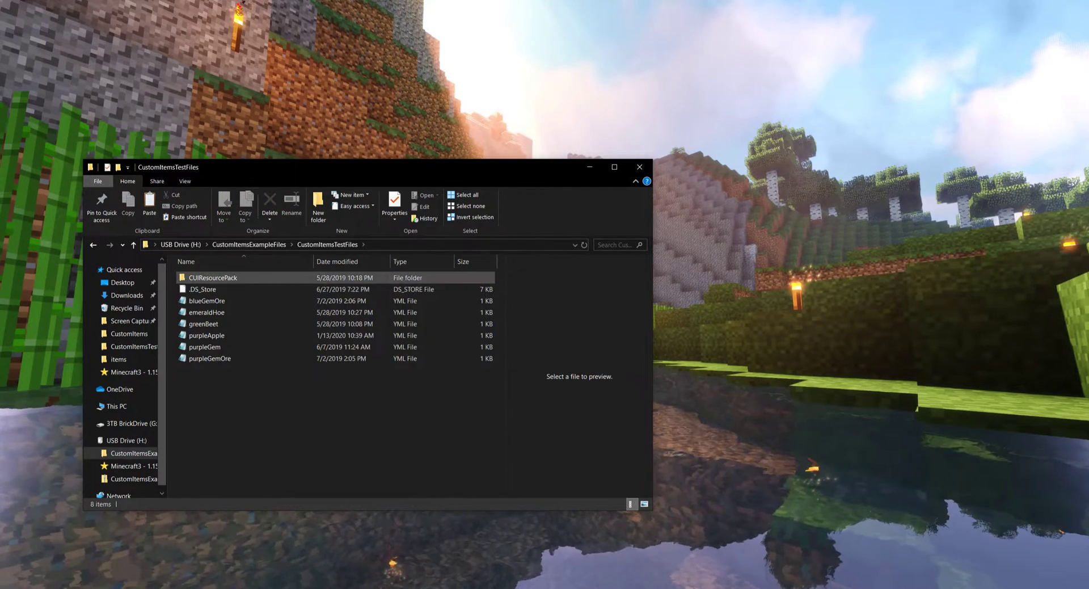
{"action": "left_click_drag", "start_coordinate": [292, 170], "coordinate": [370, 133]}
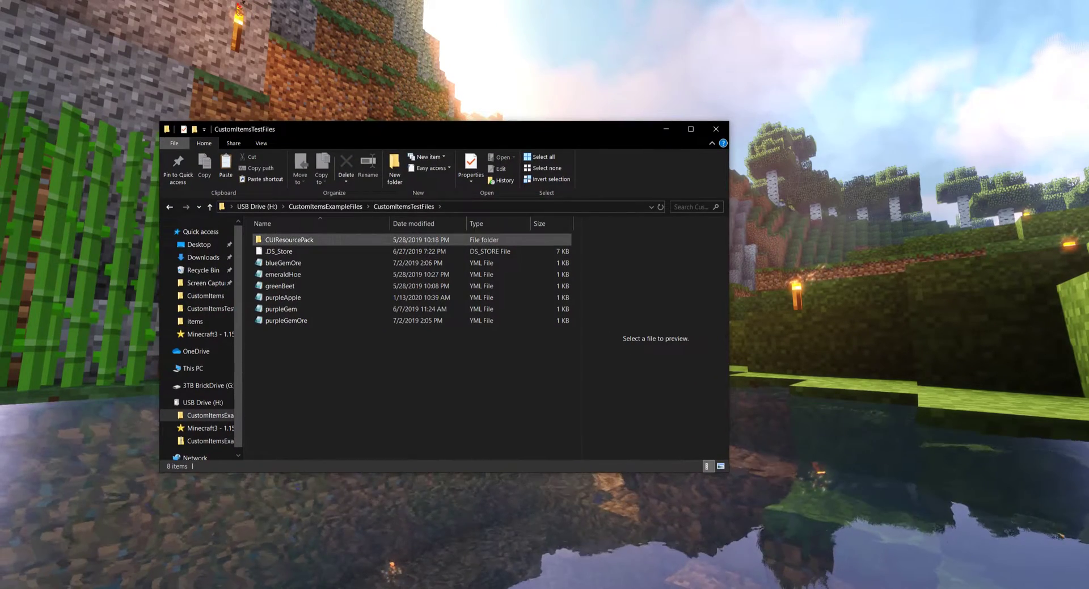
{"action": "key", "text": "End"}
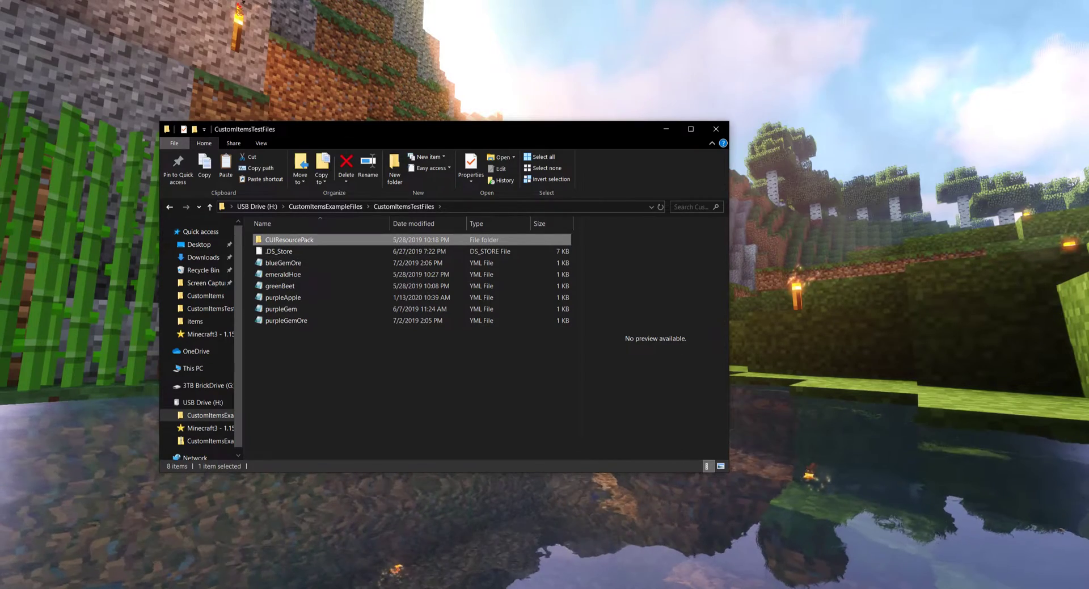
Switch to the resourcepacks window, open the CUIResourcePack folder in .minecraft\resourcepacks and minimize the test files window
{"action": "key", "text": "alt+Tab"}
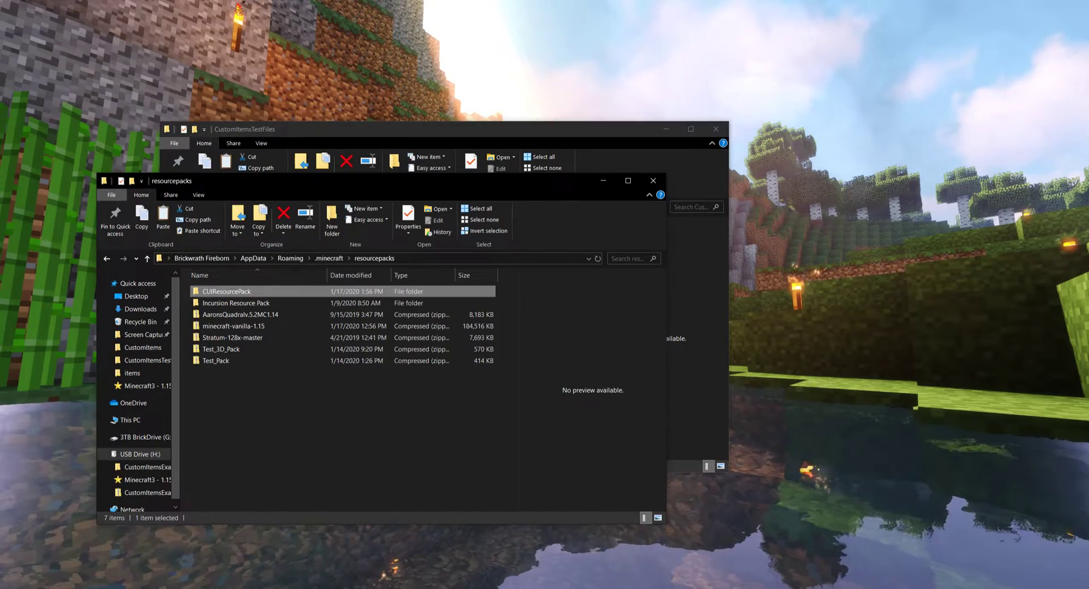
{"action": "left_click_drag", "start_coordinate": [340, 181], "coordinate": [582, 192]}
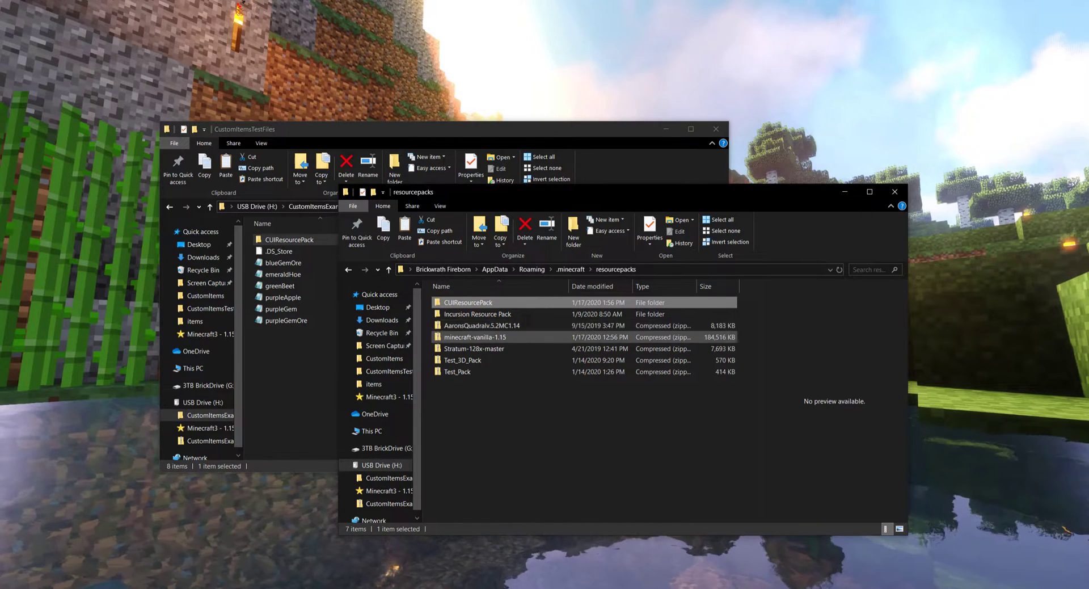
{"action": "left_click", "coordinate": [571, 269]}
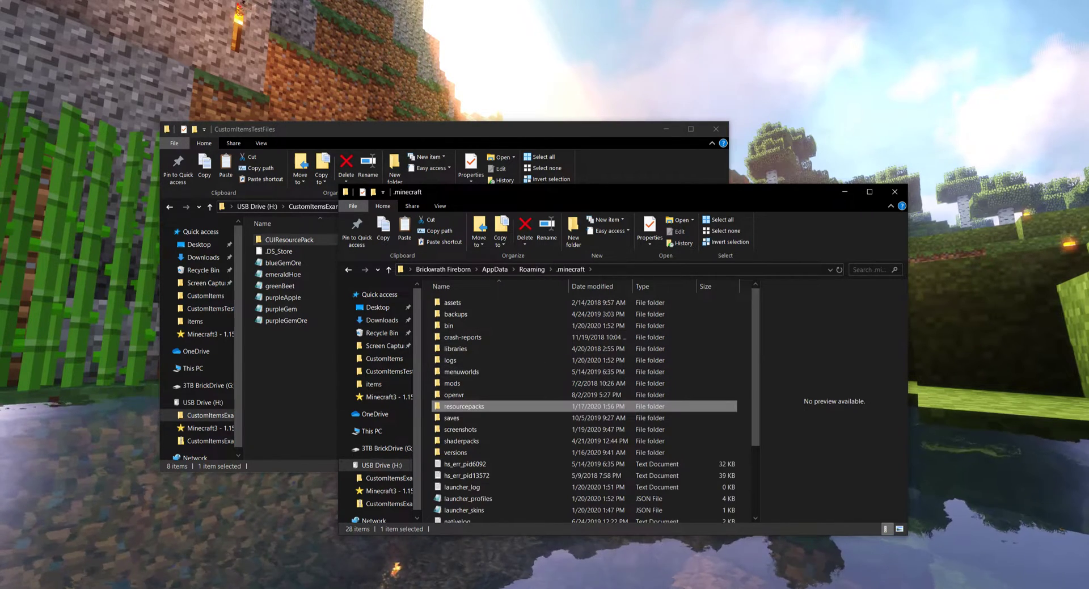
{"action": "double_click", "coordinate": [464, 406]}
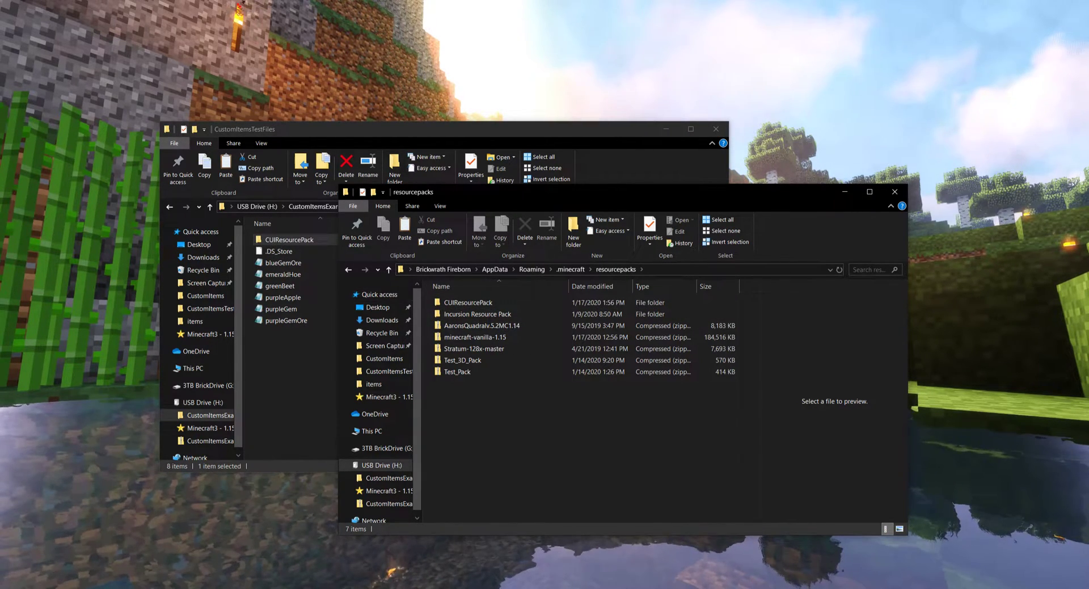
{"action": "double_click", "coordinate": [468, 302]}
{"action": "left_click", "coordinate": [666, 129]}
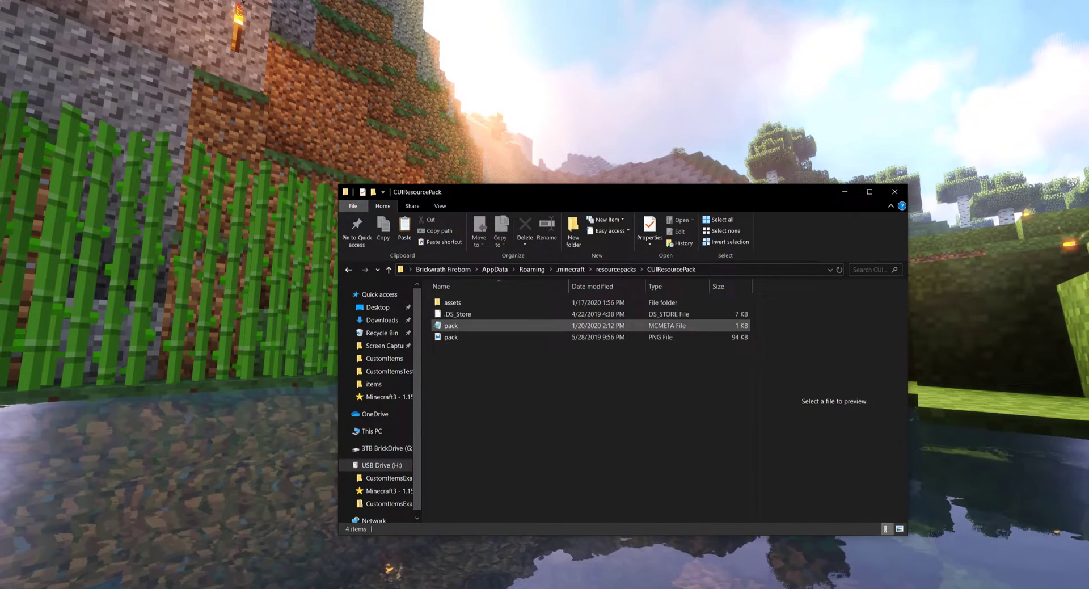
Open the pack MCMETA file in Notepad, make its pack_format value 5, then save and close it
{"action": "double_click", "coordinate": [451, 325]}
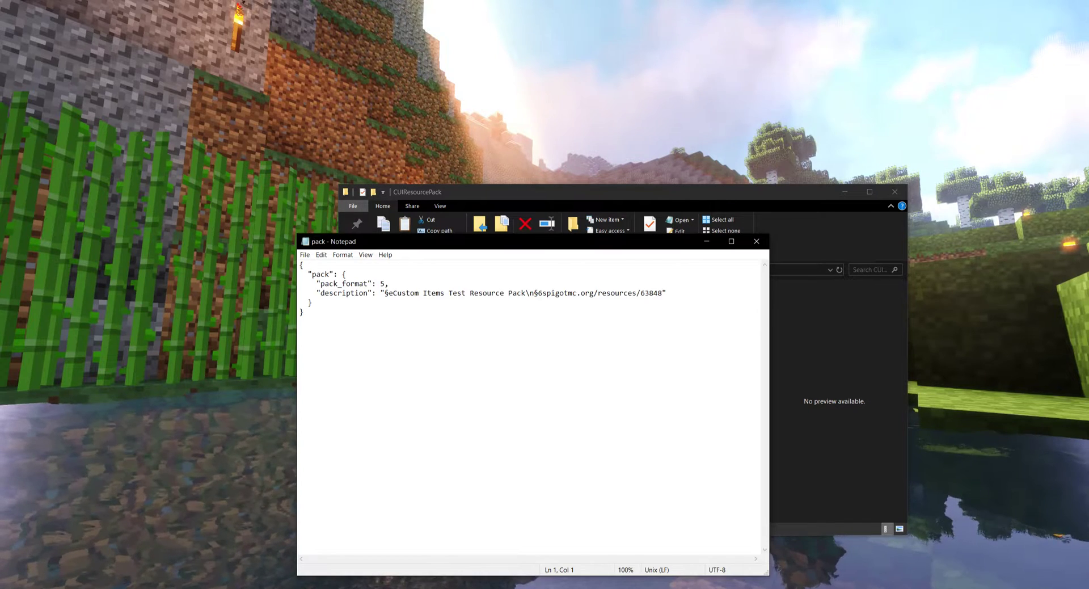
{"action": "left_click_drag", "start_coordinate": [502, 241], "coordinate": [479, 230]}
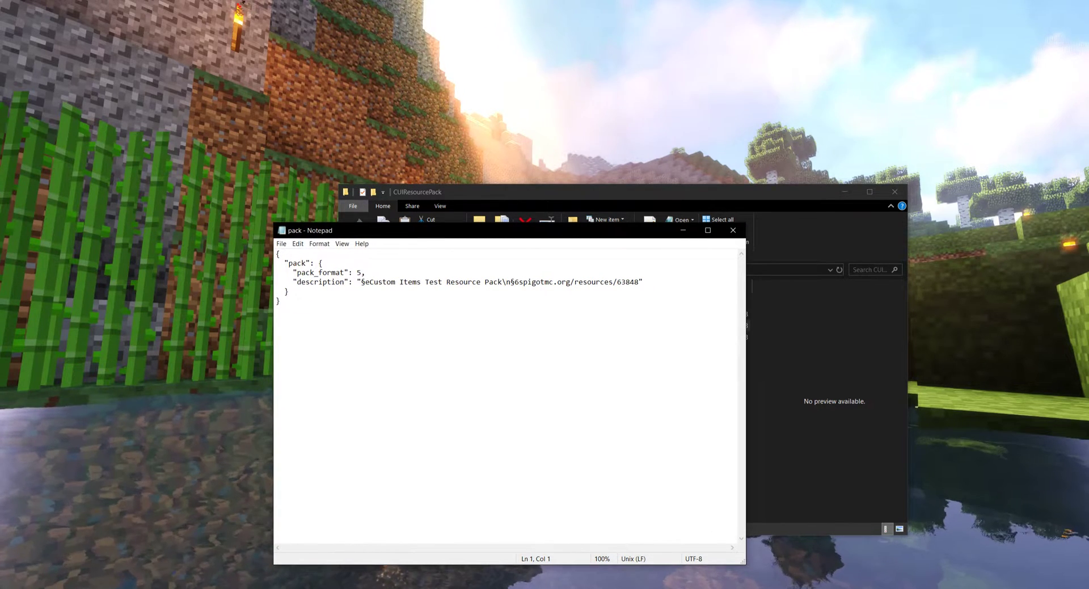
{"action": "key", "text": "BackSpace"}
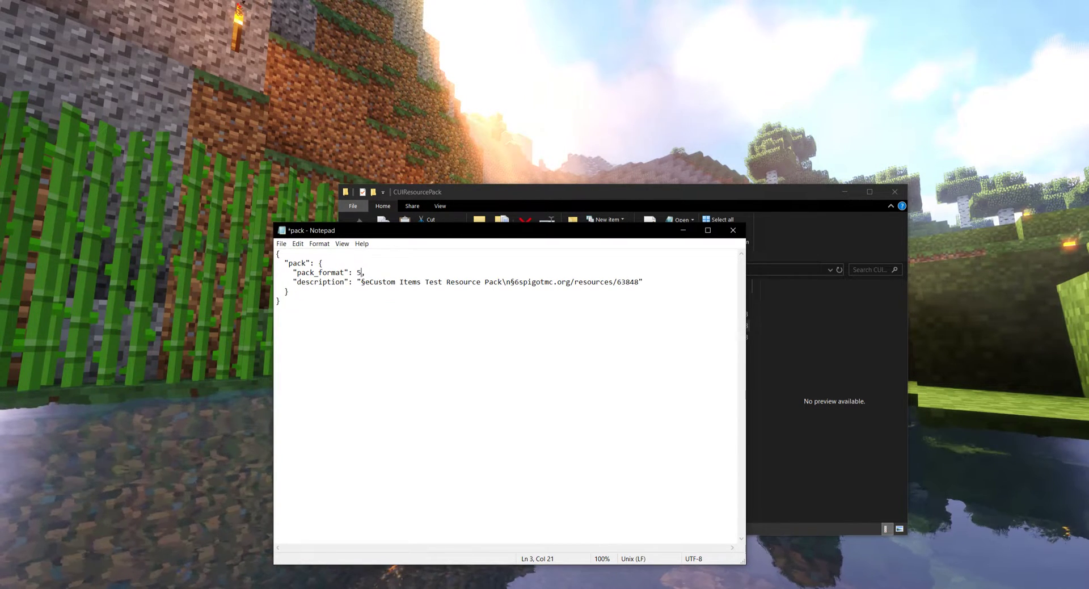
{"action": "key", "text": "ctrl+s"}
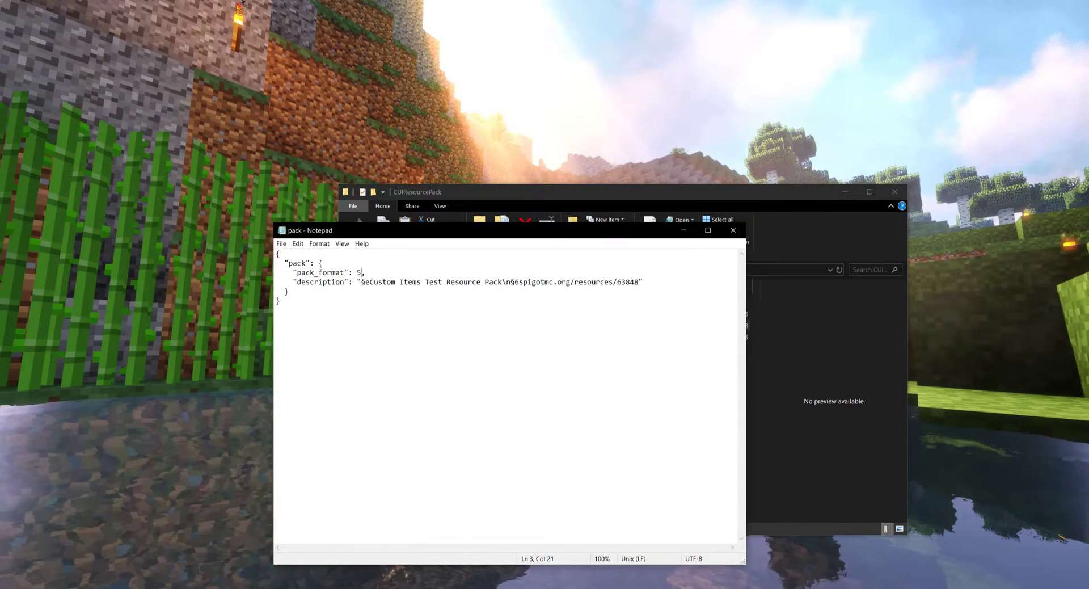
{"action": "left_click", "coordinate": [733, 229]}
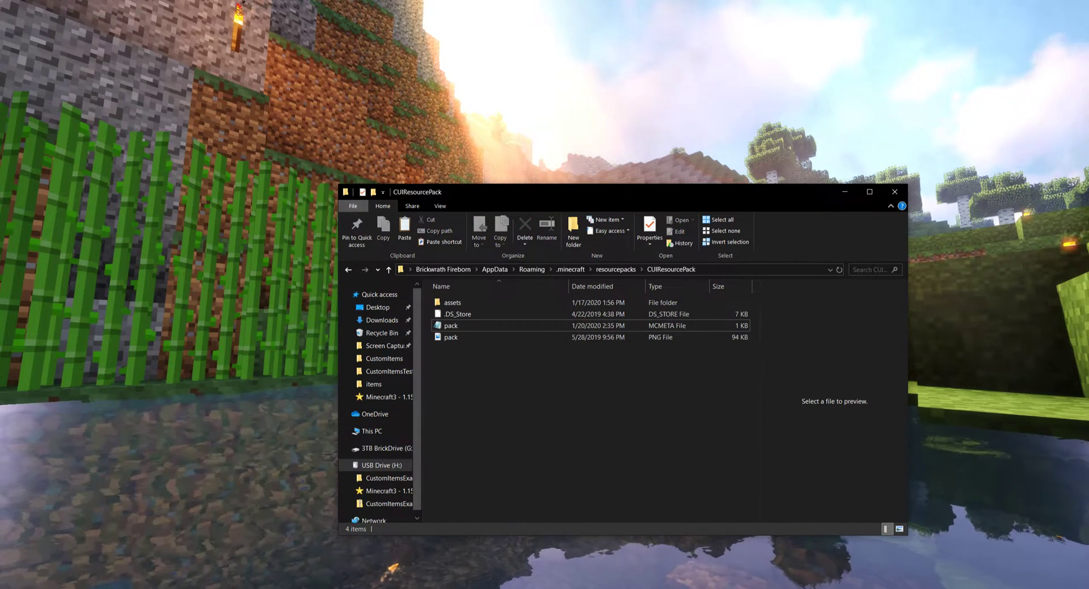
Preview the pack PNG image and open the resource pack's assets\minecraft folder
{"action": "left_click", "coordinate": [451, 337]}
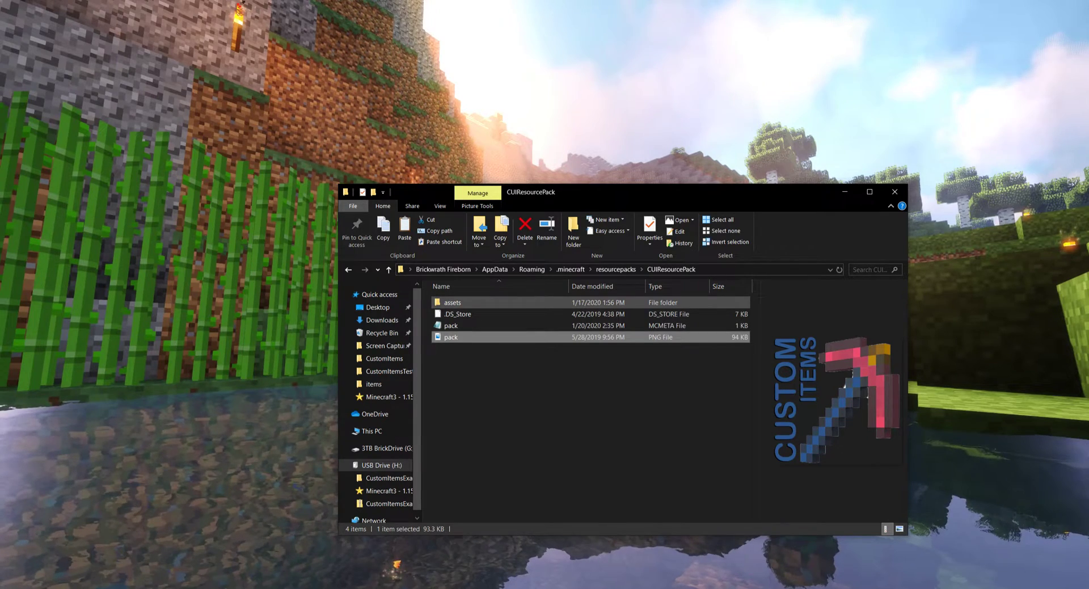
{"action": "double_click", "coordinate": [474, 302]}
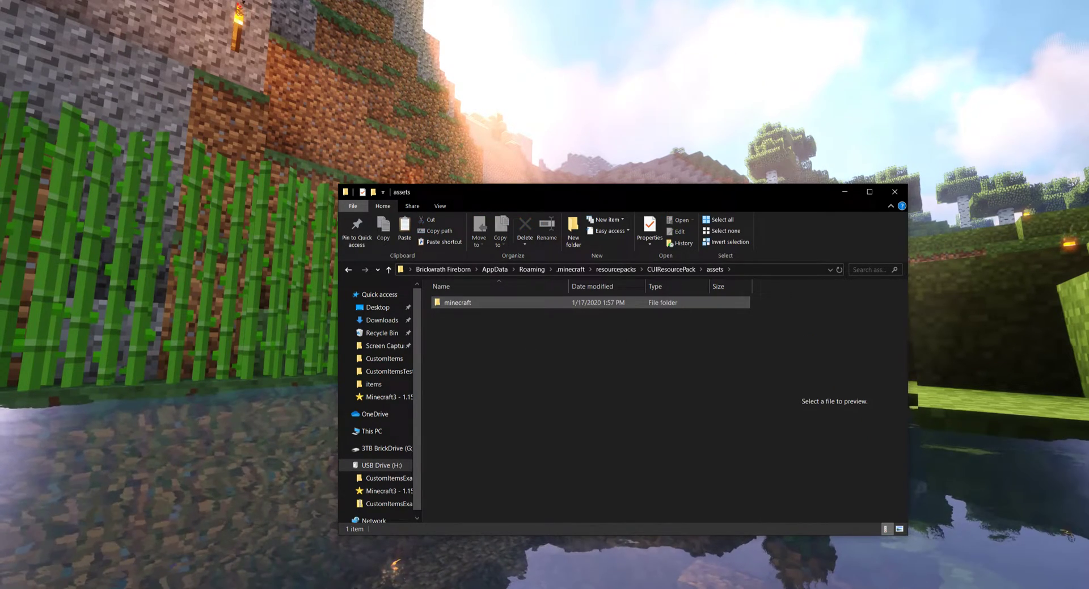
{"action": "double_click", "coordinate": [474, 303]}
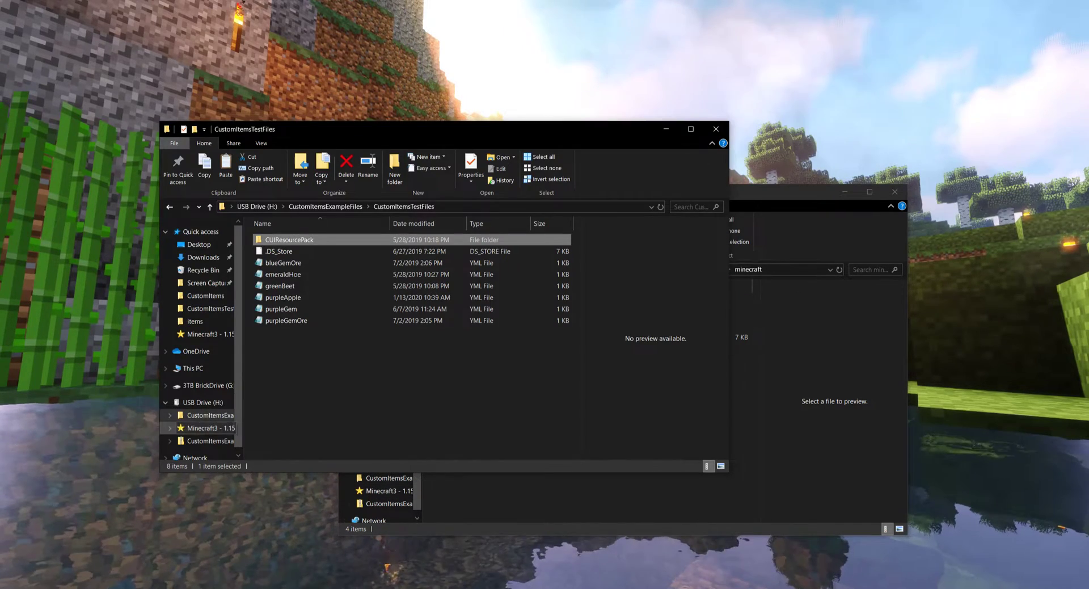
Open the purpleApple YML file from the server folder Minecraft3 - 1.15\plugins\CustomItems\items
{"action": "left_click", "coordinate": [204, 428]}
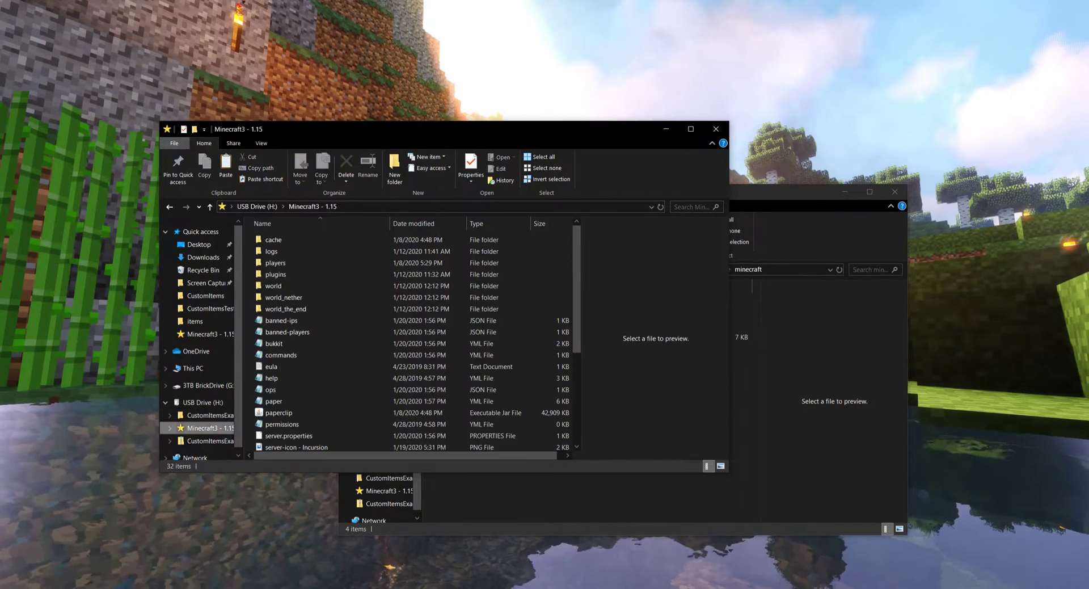
{"action": "double_click", "coordinate": [276, 274]}
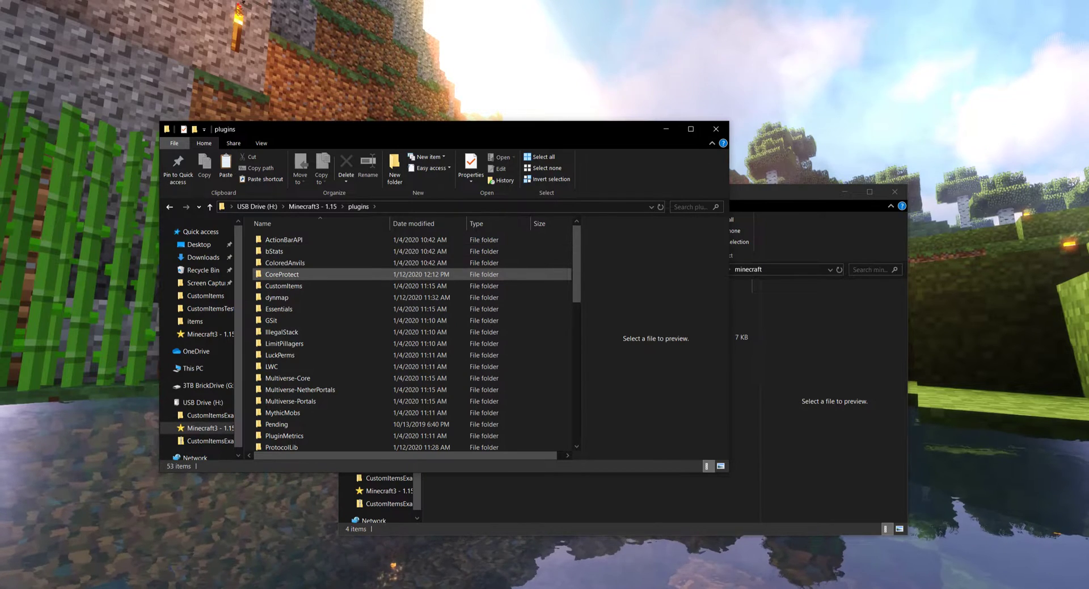
{"action": "left_click", "coordinate": [284, 285]}
{"action": "double_click", "coordinate": [283, 286]}
{"action": "double_click", "coordinate": [275, 239]}
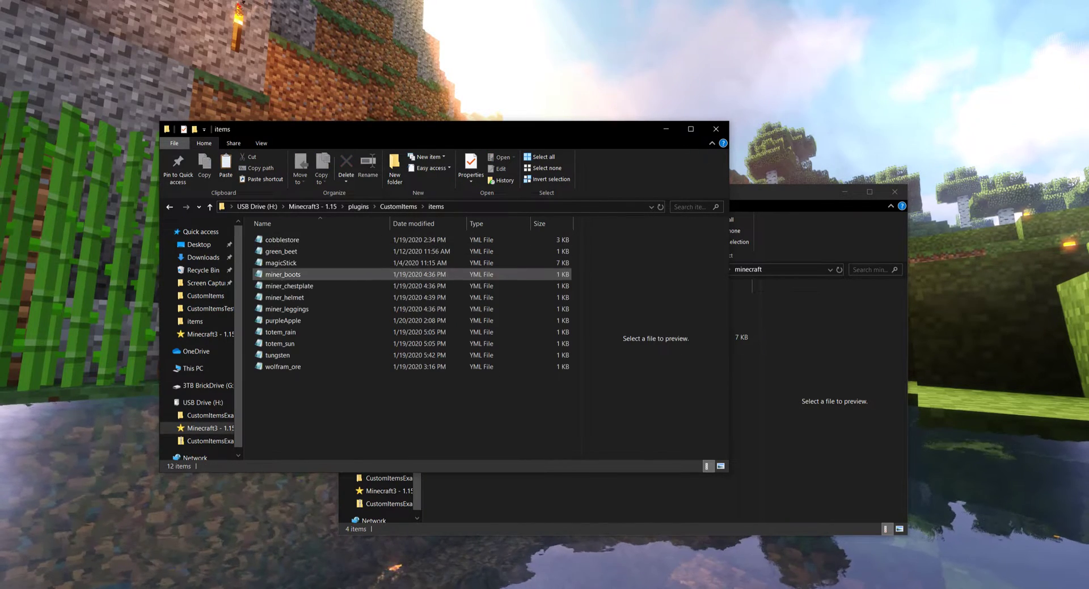
{"action": "double_click", "coordinate": [283, 320]}
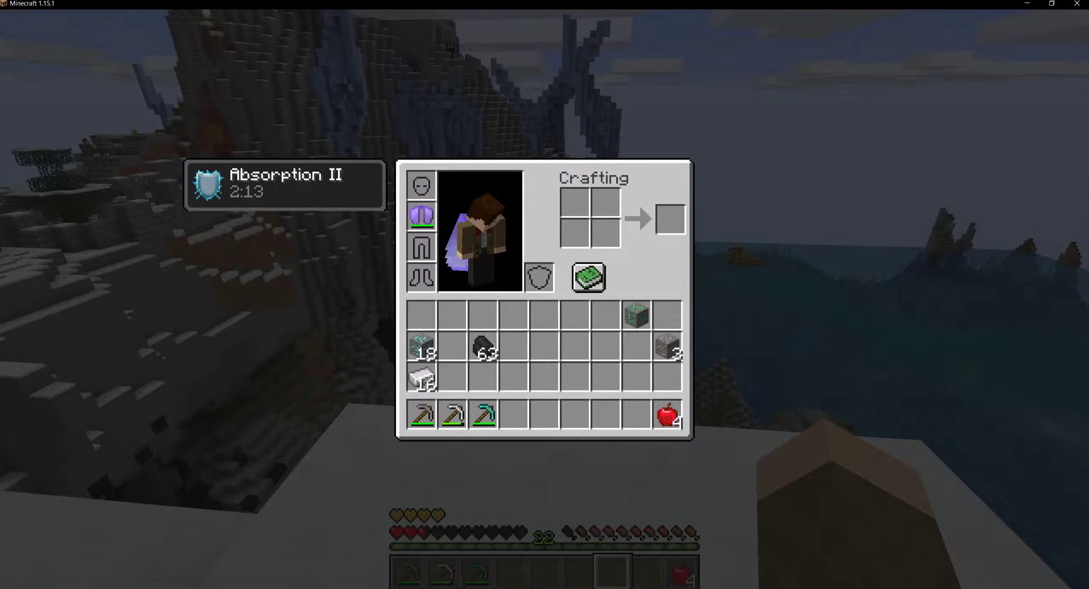
In Minecraft, check the Purple Apple's tooltip in the inventory and eat one of the apples
{"action": "mouse_move", "coordinate": [667, 411]}
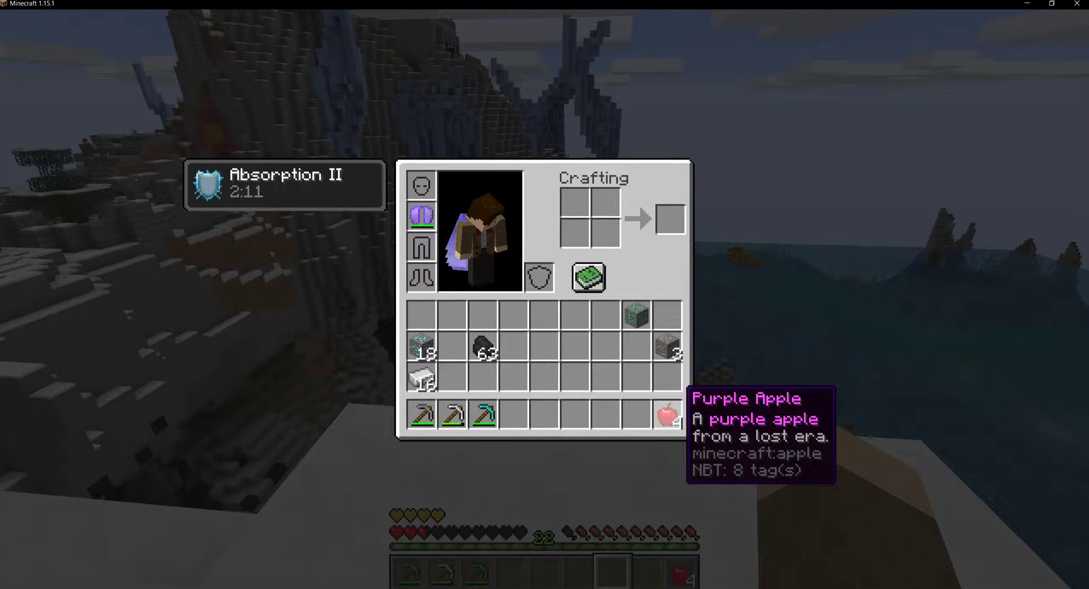
{"action": "key", "text": "e"}
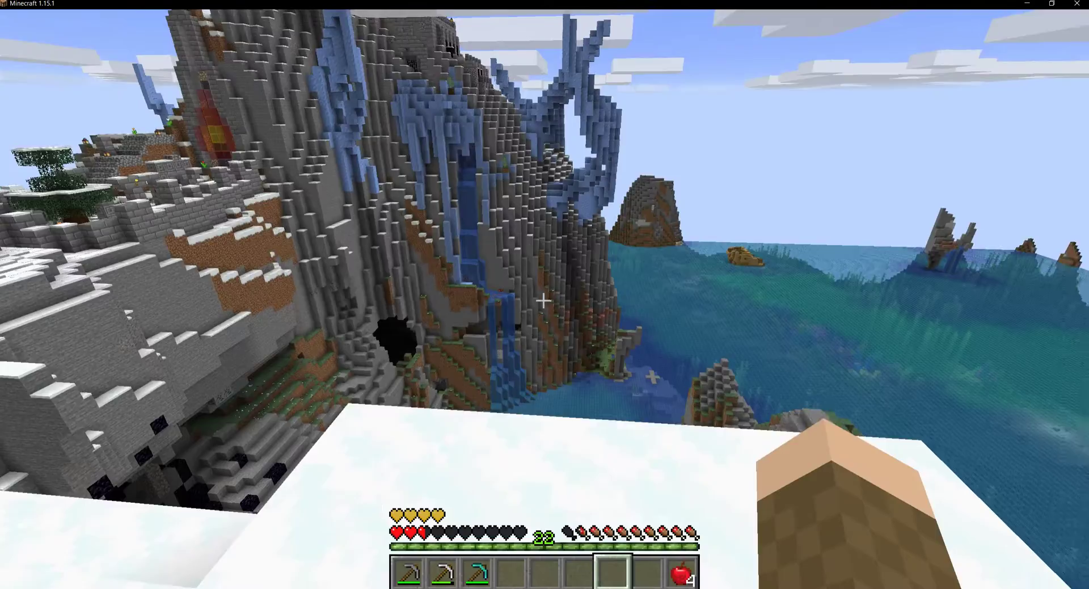
{"action": "key", "text": "9"}
{"action": "right_click", "coordinate": [543, 300]}
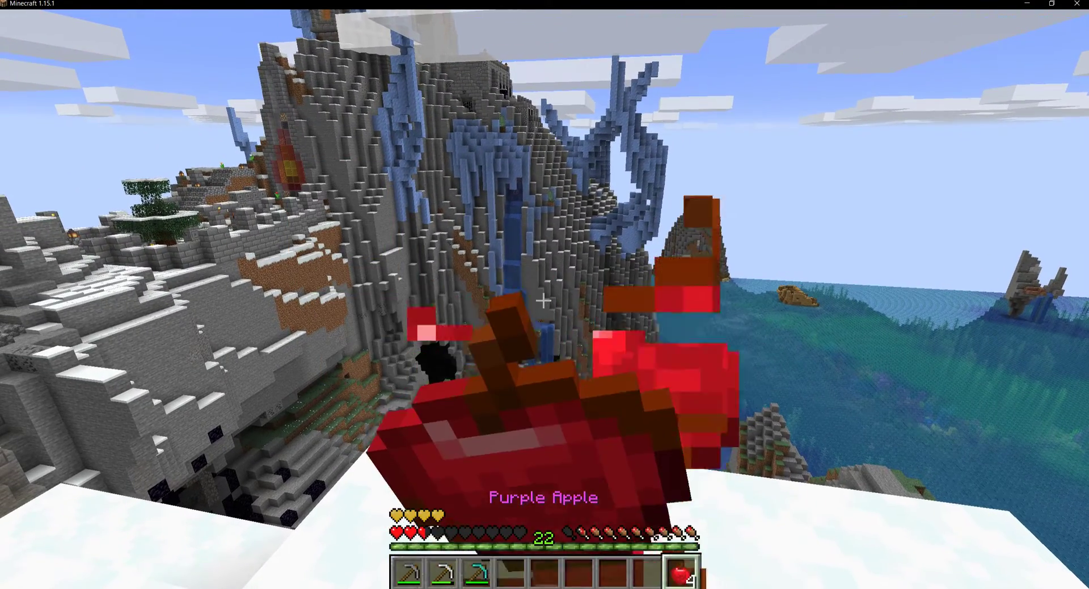
{"action": "key", "text": "8"}
Reopen the player inventory and examine the remaining Purple Apples' description and the active effect
{"action": "key", "text": "e"}
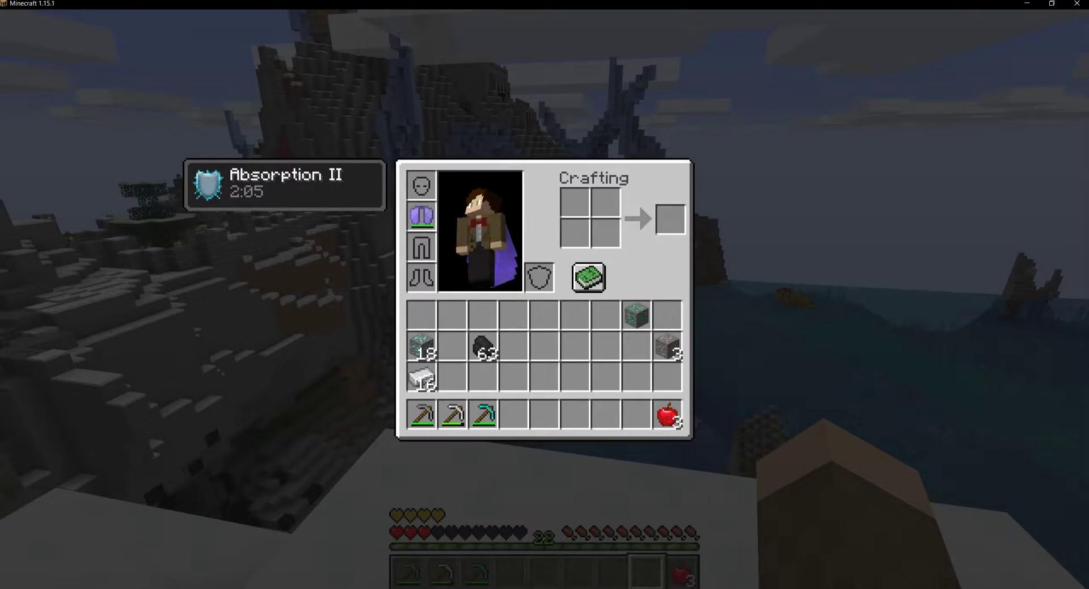
{"action": "key", "text": "e"}
{"action": "key", "text": "e"}
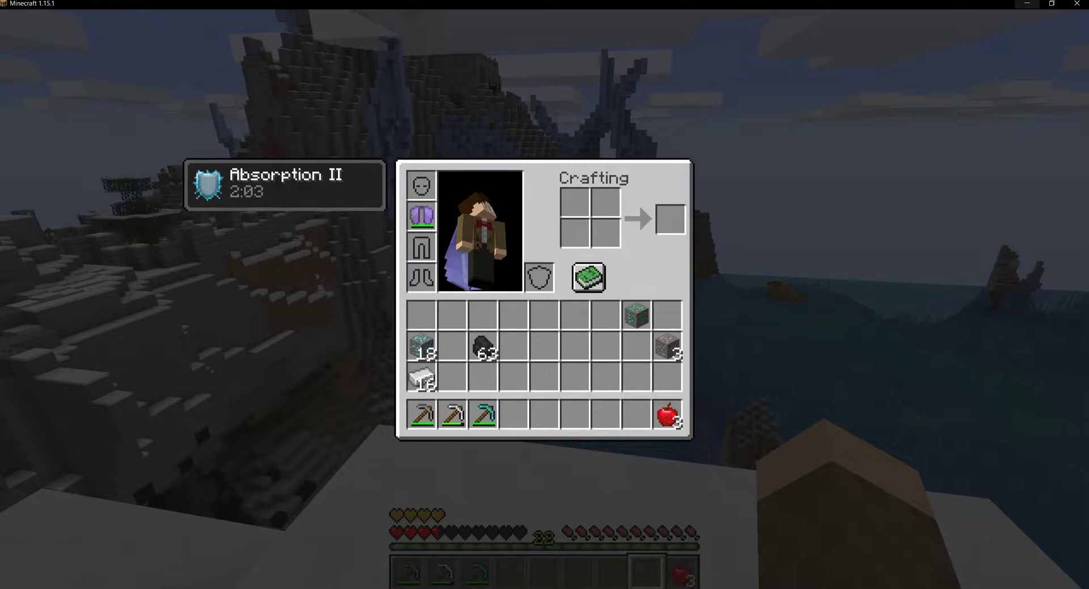
{"action": "mouse_move", "coordinate": [668, 415]}
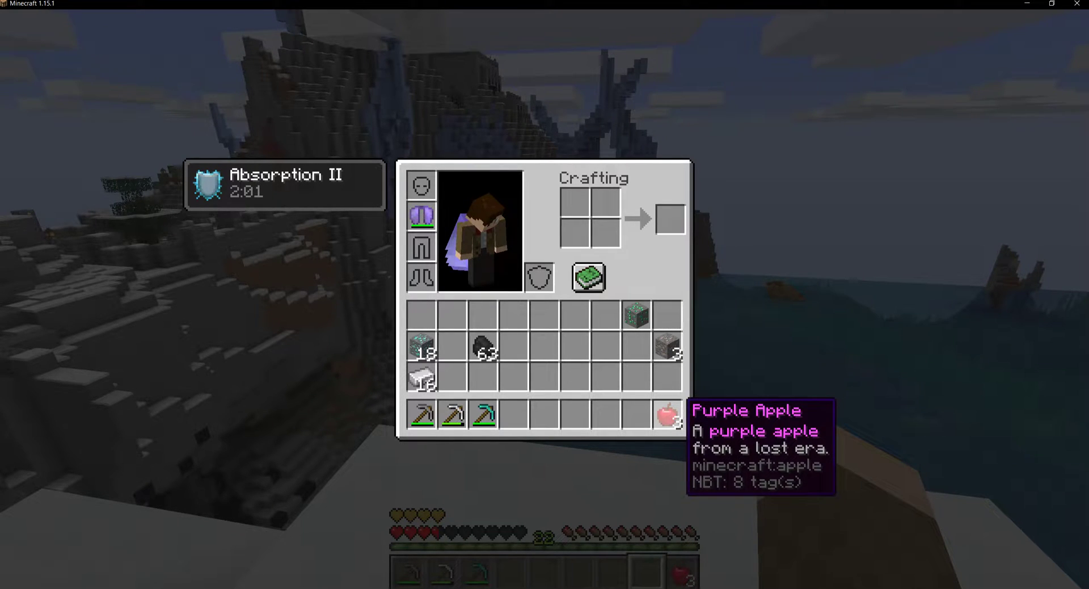
{"action": "key", "text": "e"}
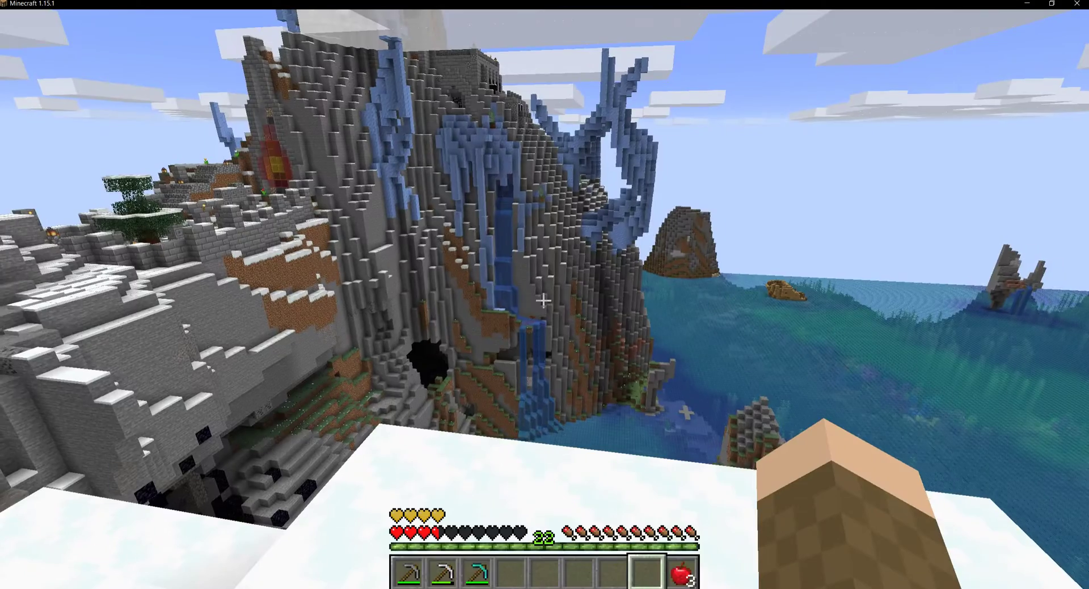
{"action": "key", "text": "e"}
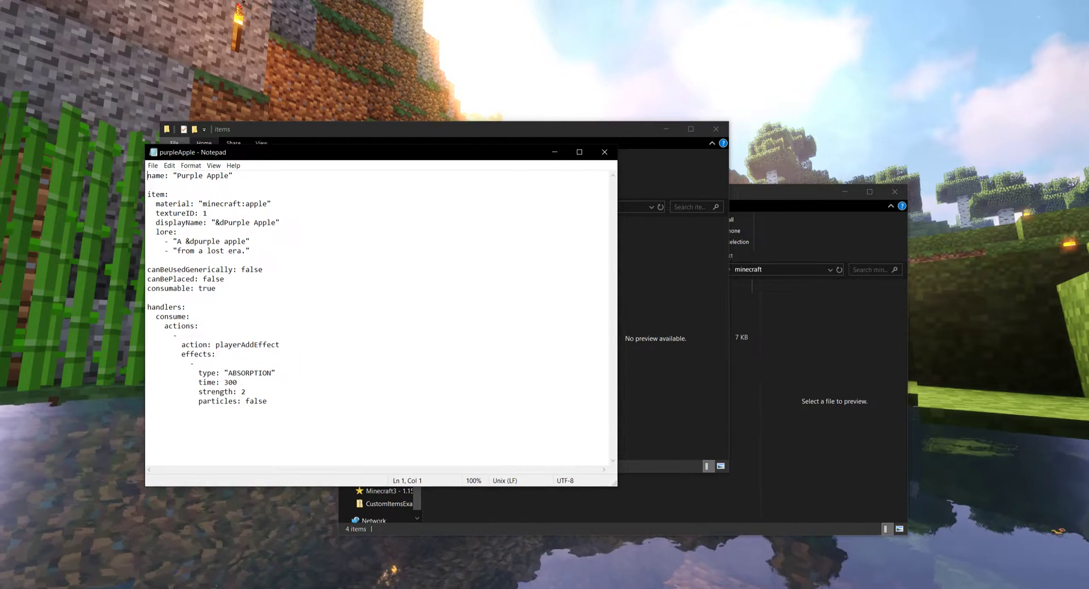
Switch back to the purpleApple file in Notepad and examine its textureID line
{"action": "left_click_drag", "start_coordinate": [207, 213], "coordinate": [164, 214]}
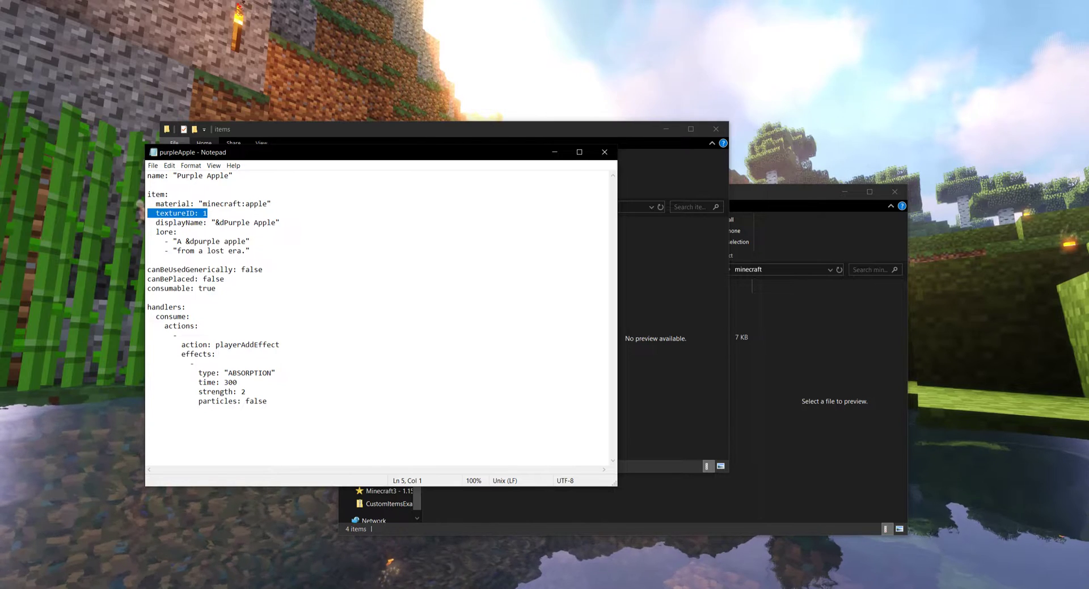
{"action": "left_click", "coordinate": [208, 213]}
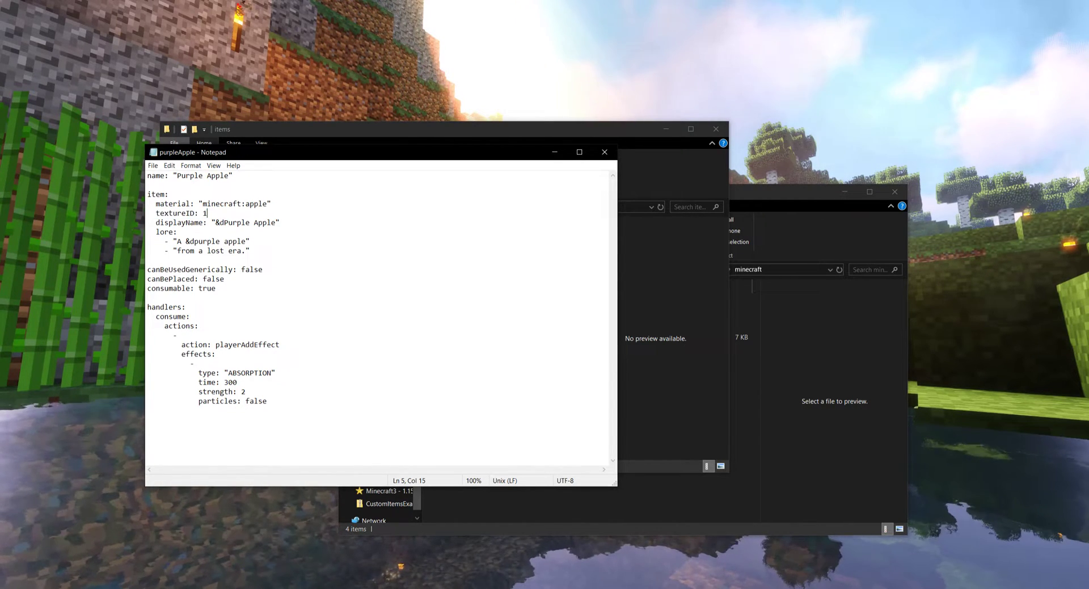
{"action": "left_click", "coordinate": [195, 213]}
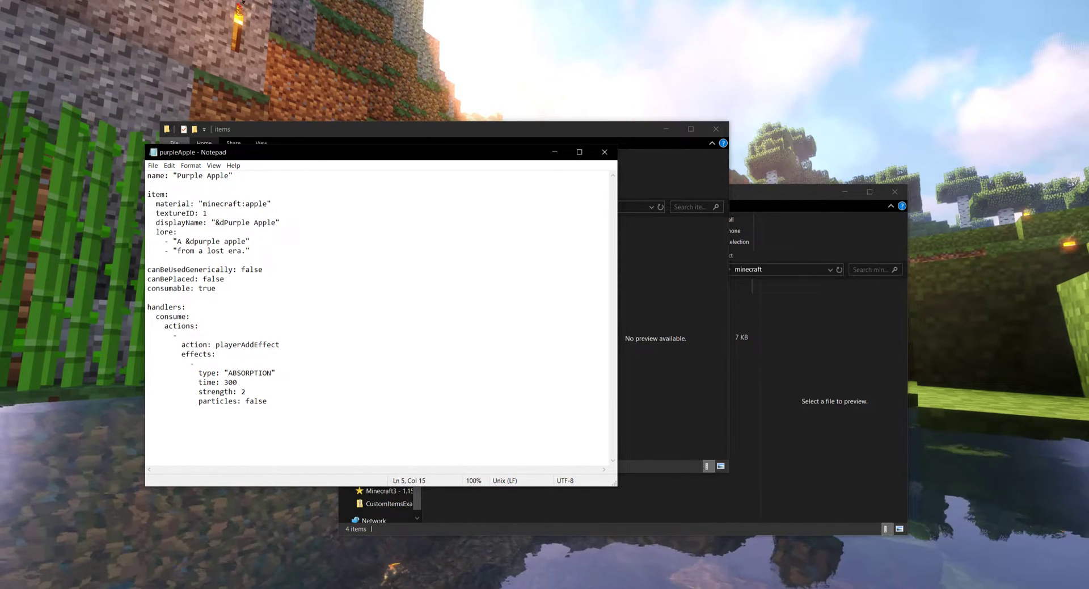
Examine the material and textureID lines of the purpleApple file, and close the file and minimize the items folder
{"action": "left_click_drag", "start_coordinate": [267, 204], "coordinate": [245, 204]}
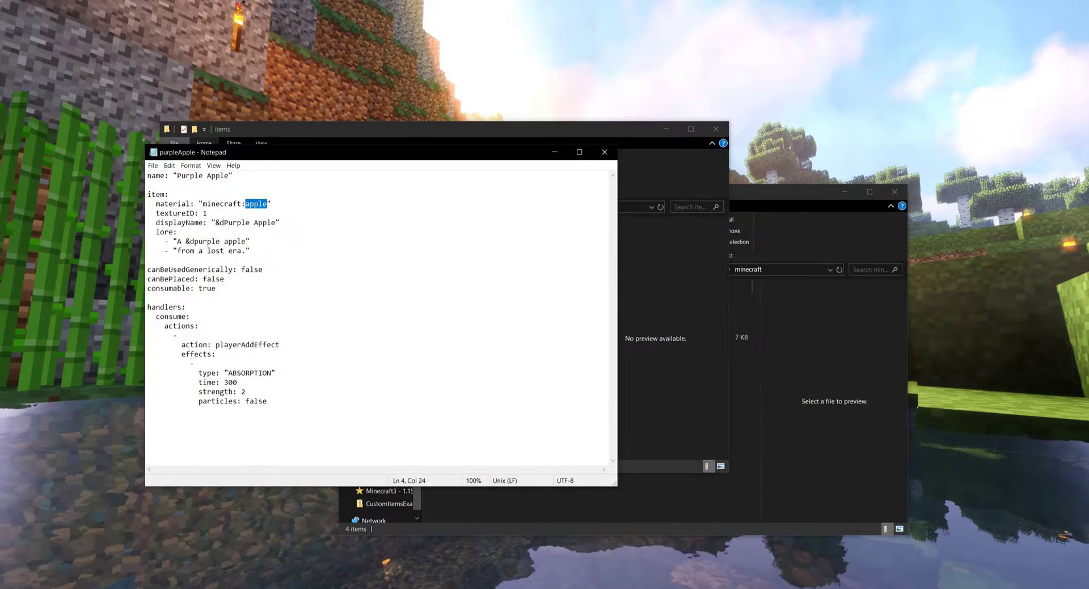
{"action": "left_click", "coordinate": [207, 212]}
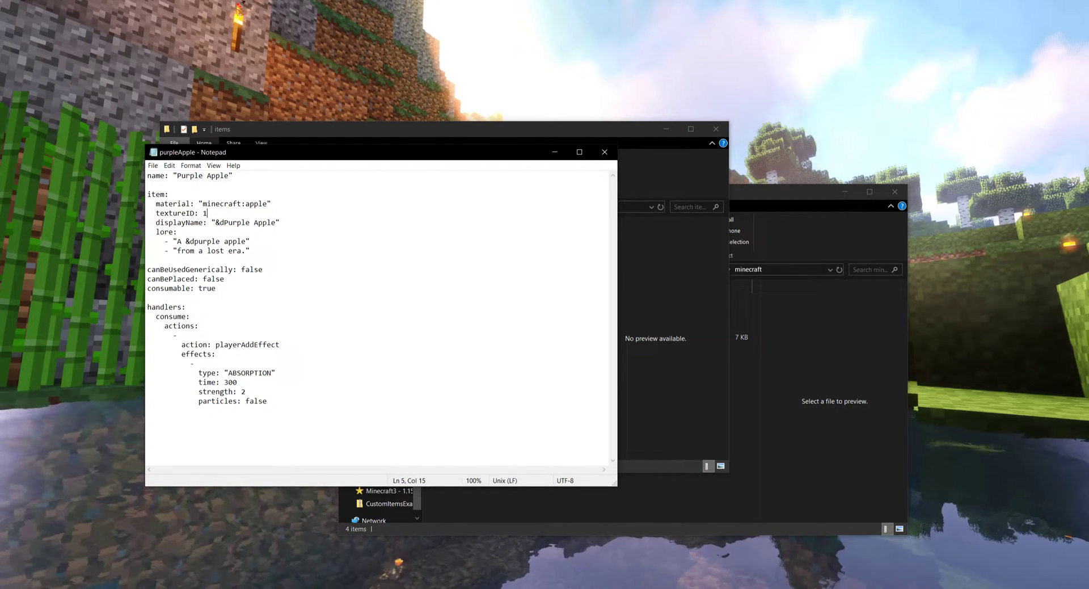
{"action": "key", "text": "shift+Left"}
{"action": "key", "text": "shift+Left"}
{"action": "key", "text": "shift+Left"}
{"action": "key", "text": "shift+Left"}
{"action": "key", "text": "shift+Left"}
{"action": "key", "text": "shift+Left"}
{"action": "key", "text": "shift+Left"}
{"action": "key", "text": "shift+Left"}
{"action": "key", "text": "shift+Left"}
{"action": "key", "text": "shift+Left"}
{"action": "key", "text": "shift+Left"}
{"action": "key", "text": "shift+Left"}
{"action": "key", "text": "shift+Up"}
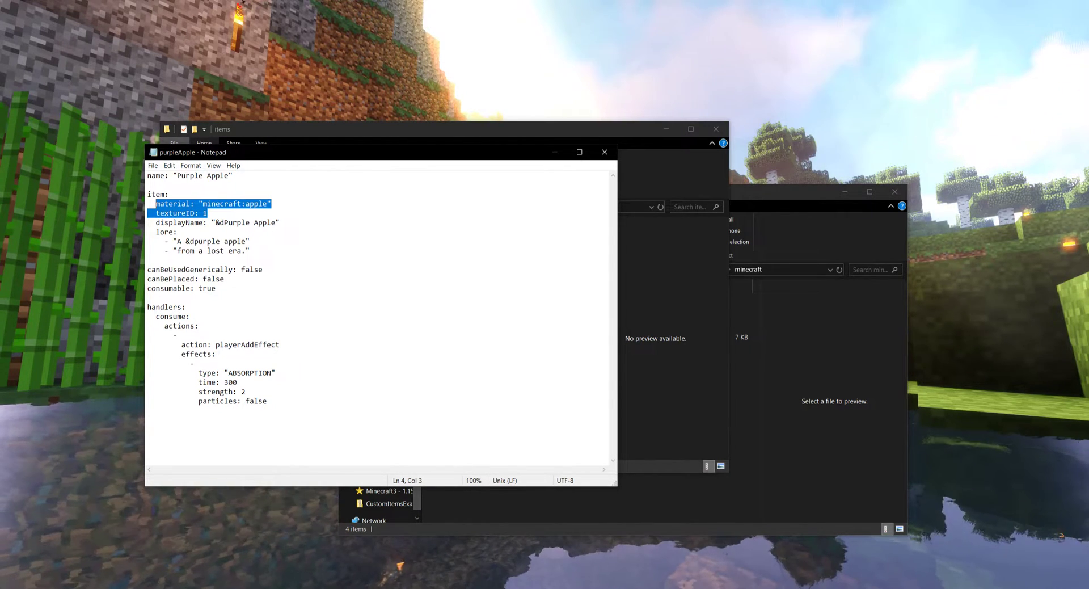
{"action": "left_click", "coordinate": [605, 152]}
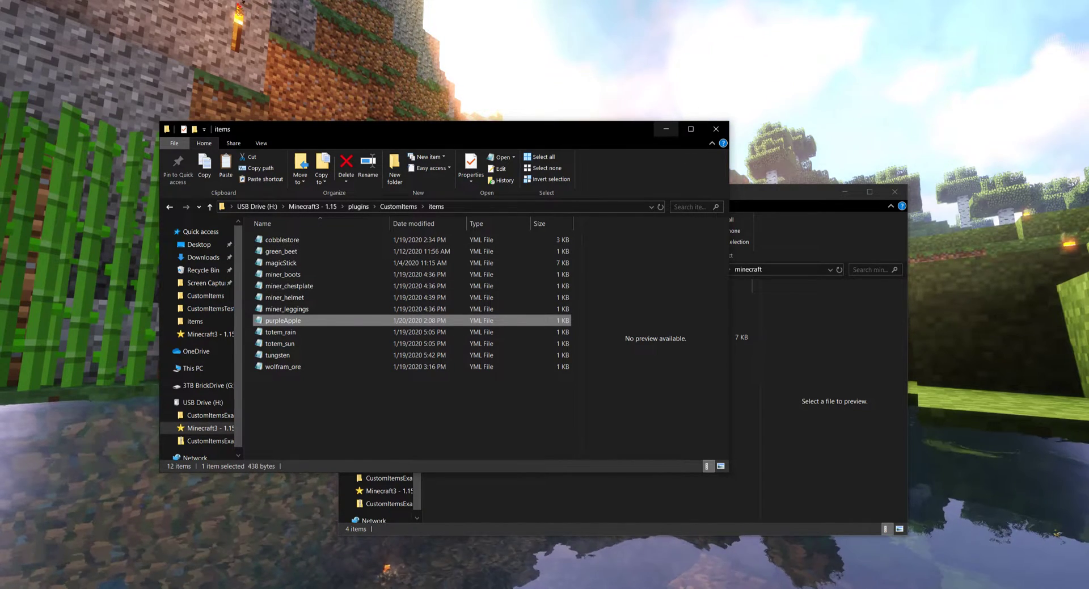
{"action": "left_click", "coordinate": [666, 129]}
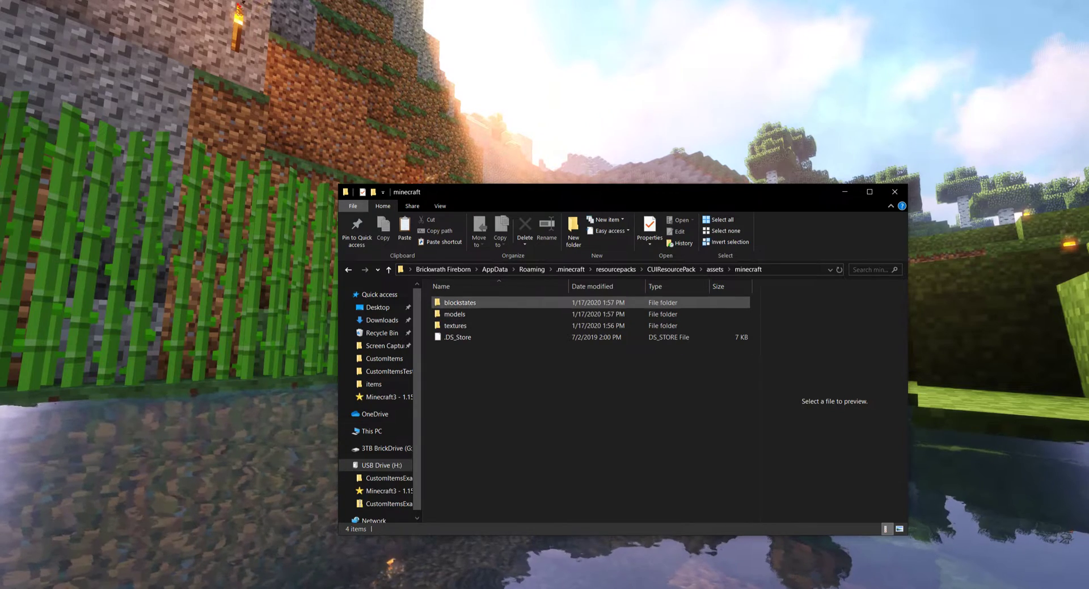
Check the textures folder in CUIResourcePack\assets\minecraft, and open the models folder beside it
{"action": "left_click", "coordinate": [459, 302]}
{"action": "left_click", "coordinate": [454, 314]}
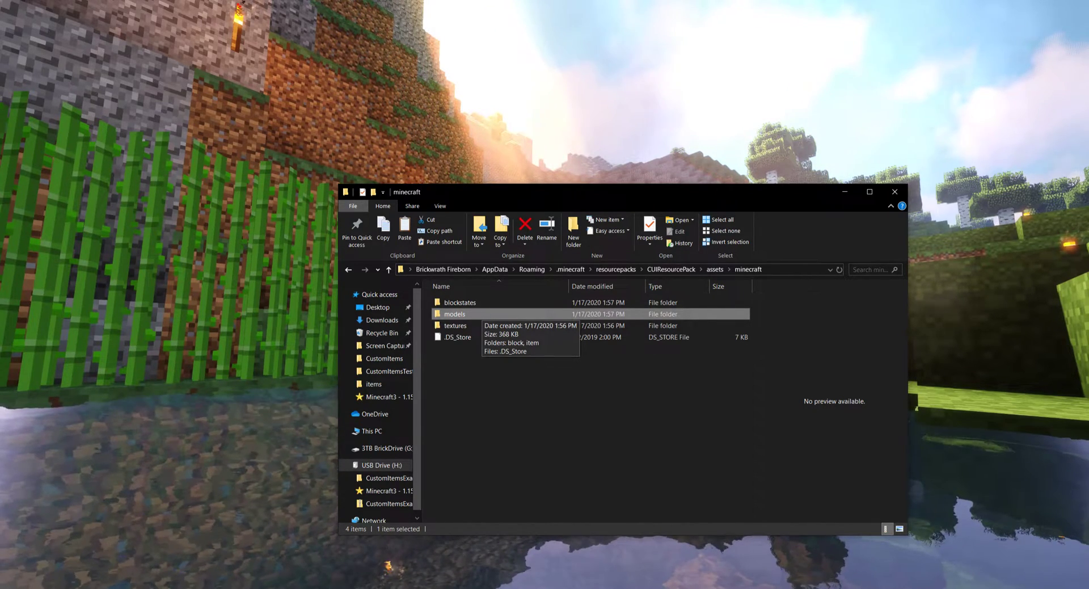
{"action": "double_click", "coordinate": [457, 326]}
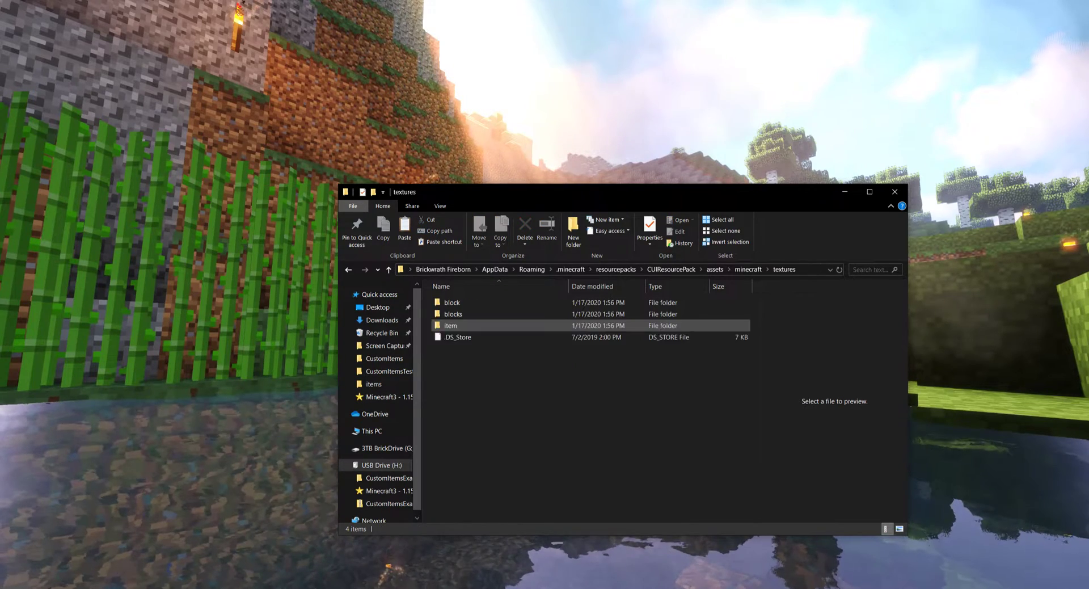
{"action": "left_click", "coordinate": [748, 269]}
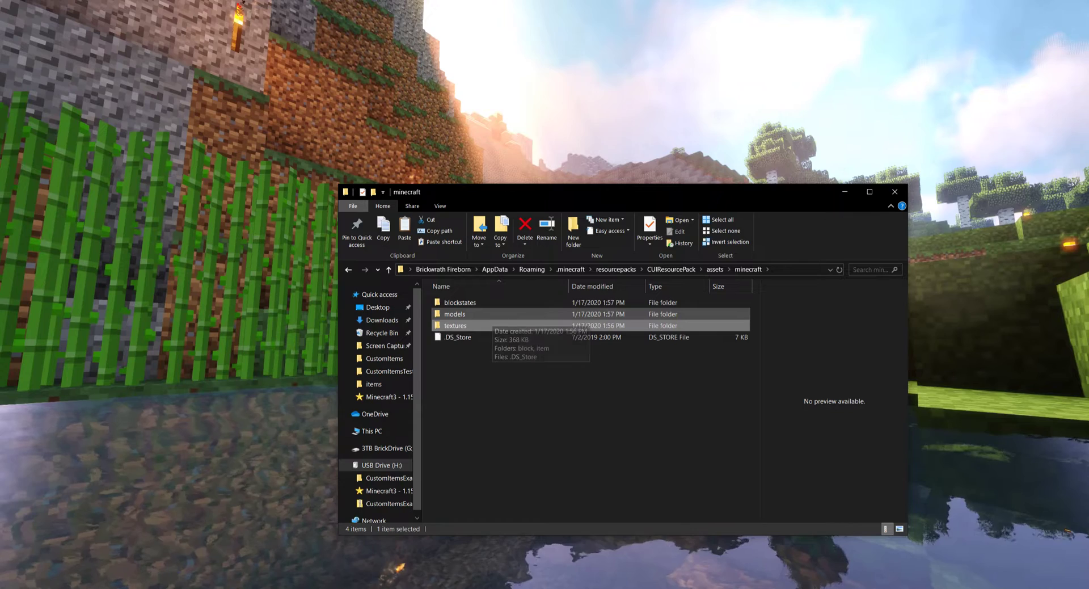
{"action": "double_click", "coordinate": [454, 313]}
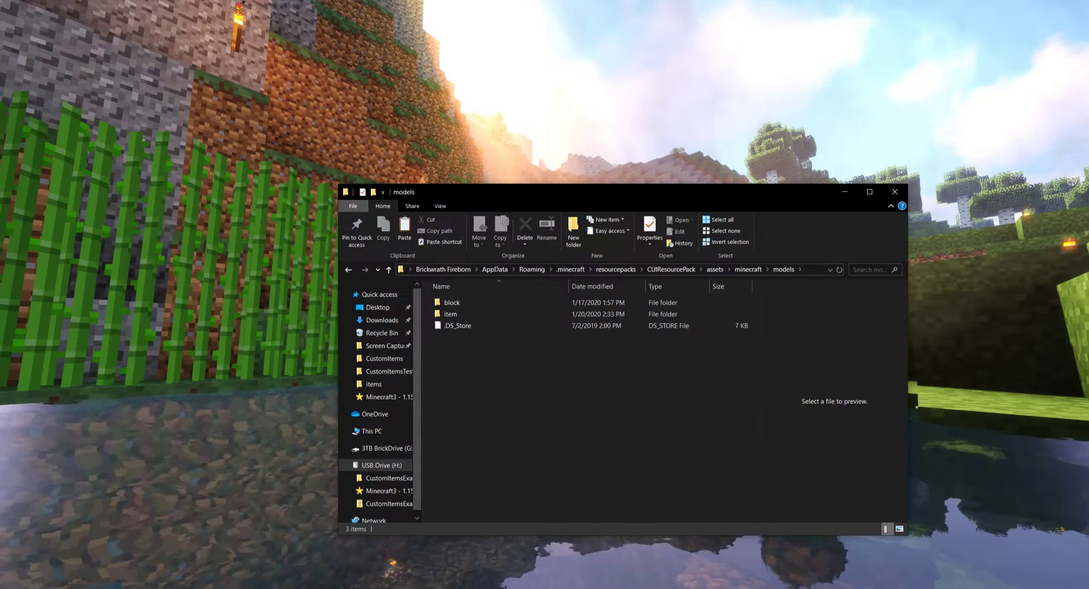
Open the assets download inside the minecraft-vanilla-1.15 archive from the resourcepacks folder and place its window beside the models folder
{"action": "key", "text": "alt+Tab"}
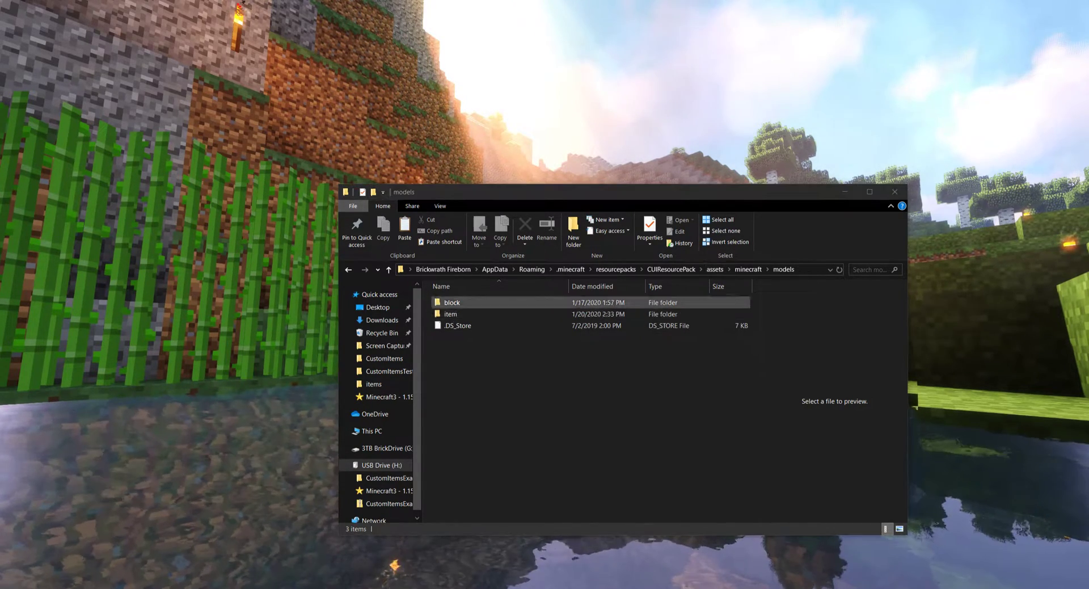
{"action": "left_click", "coordinate": [629, 282]}
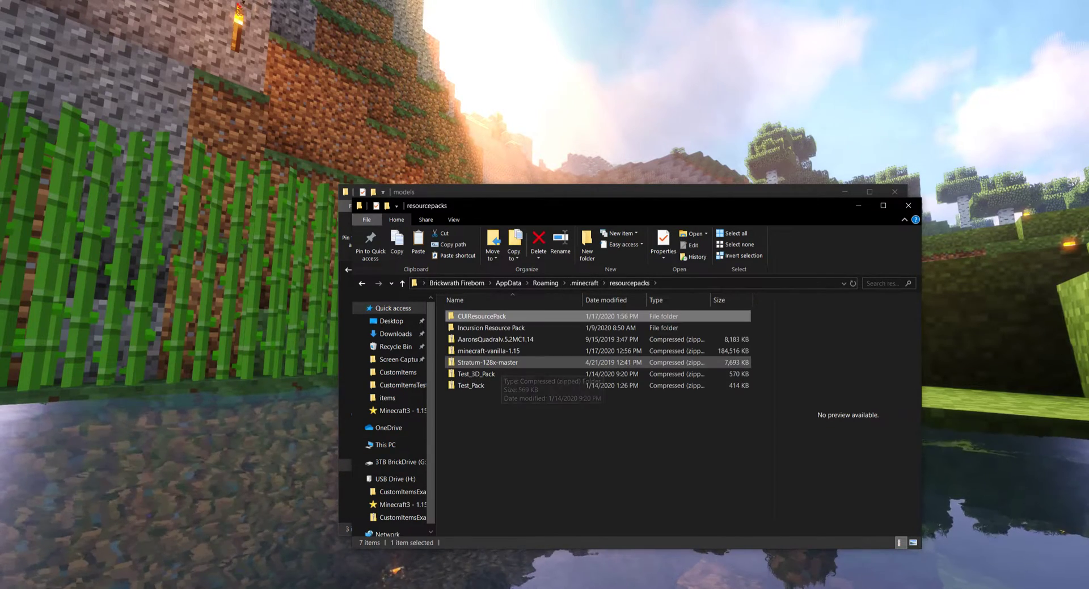
{"action": "double_click", "coordinate": [499, 351]}
{"action": "left_click", "coordinate": [499, 315]}
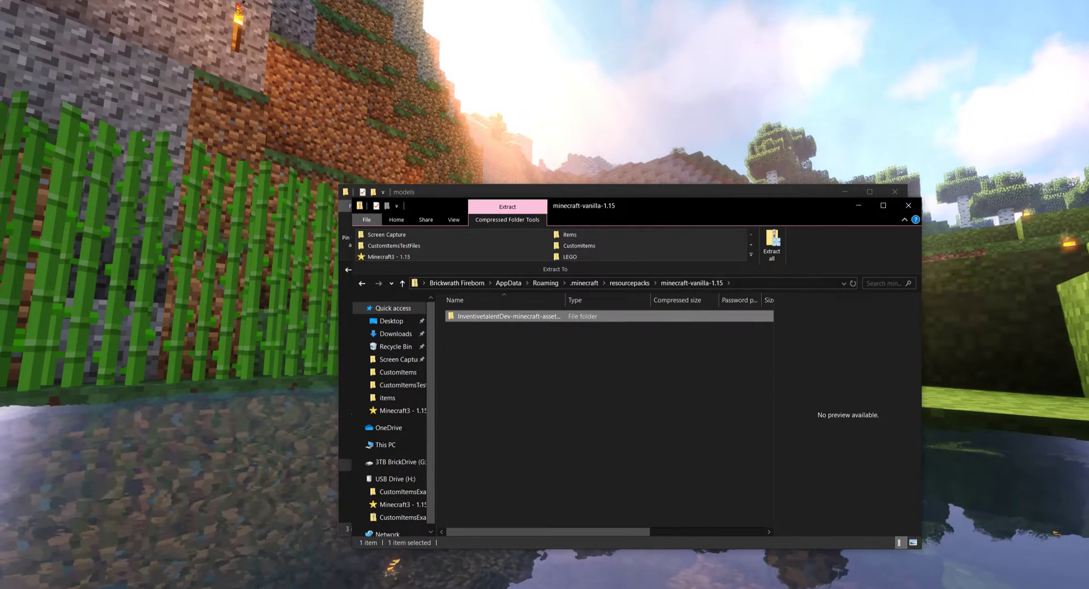
{"action": "double_click", "coordinate": [507, 316]}
{"action": "left_click_drag", "start_coordinate": [628, 208], "coordinate": [423, 203]}
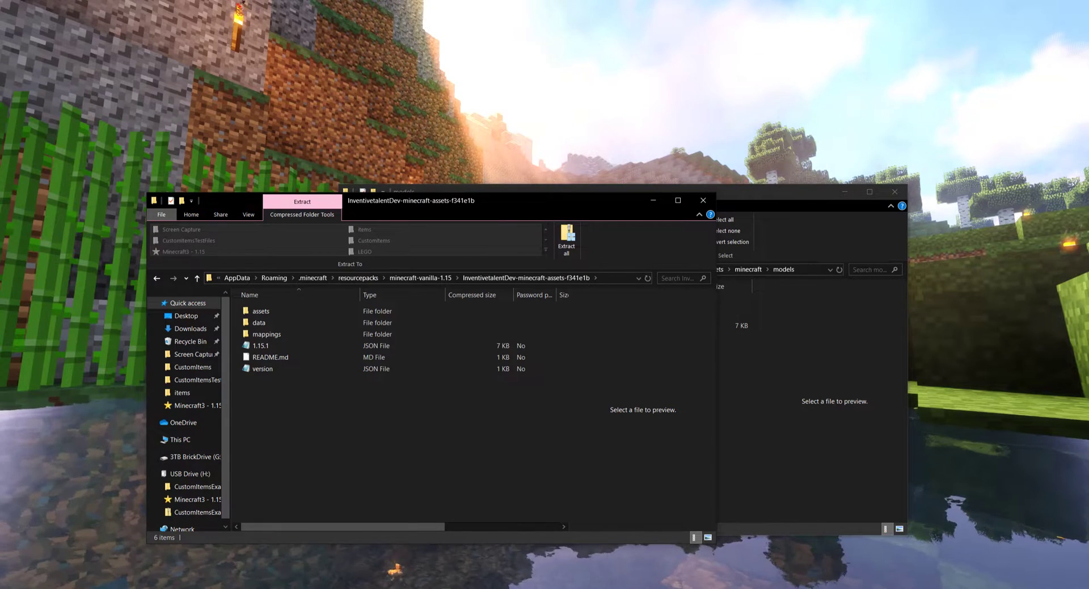
Open assets\minecraft\models\item in the vanilla archive and browse its item model files
{"action": "double_click", "coordinate": [260, 311]}
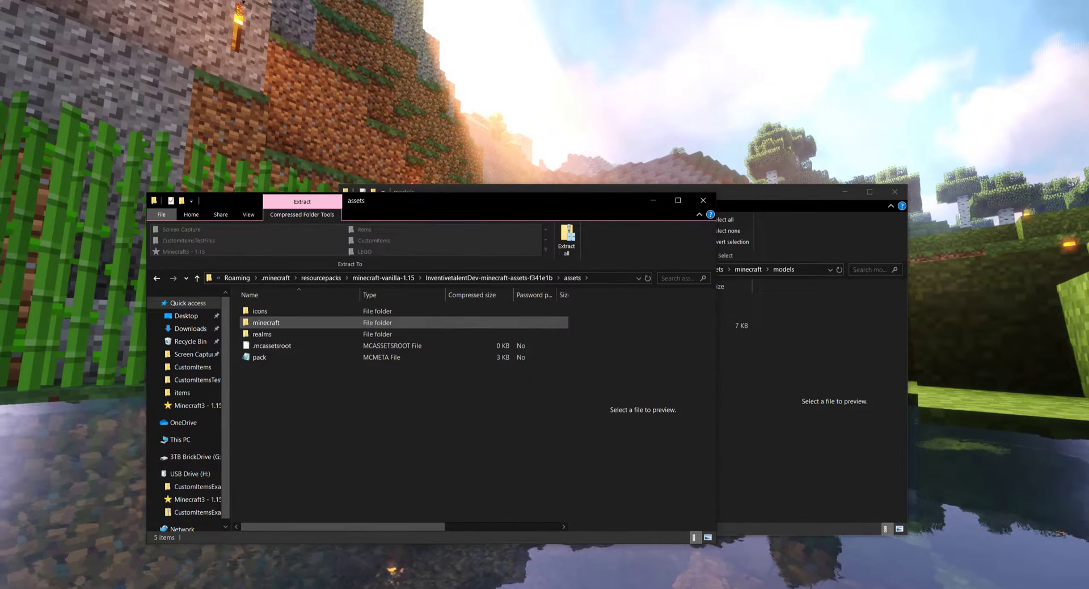
{"action": "double_click", "coordinate": [266, 322]}
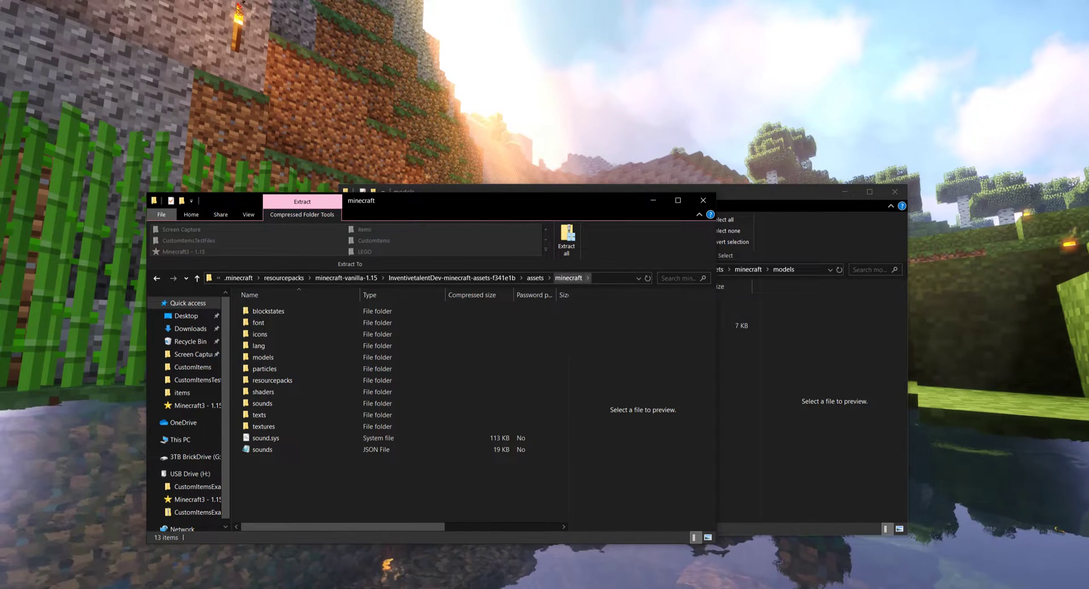
{"action": "left_click", "coordinate": [262, 357]}
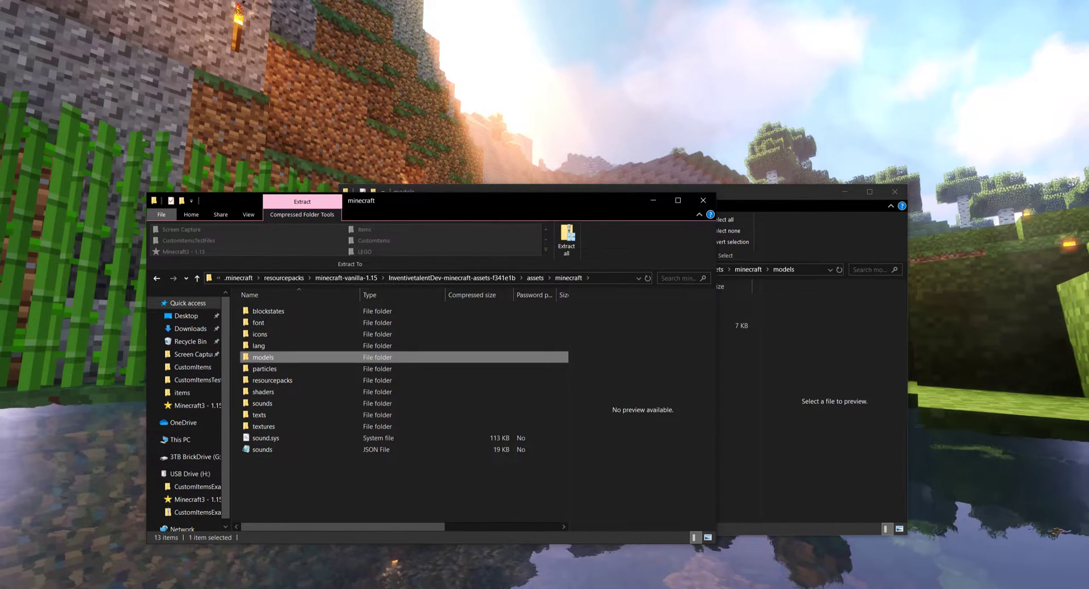
{"action": "double_click", "coordinate": [263, 357]}
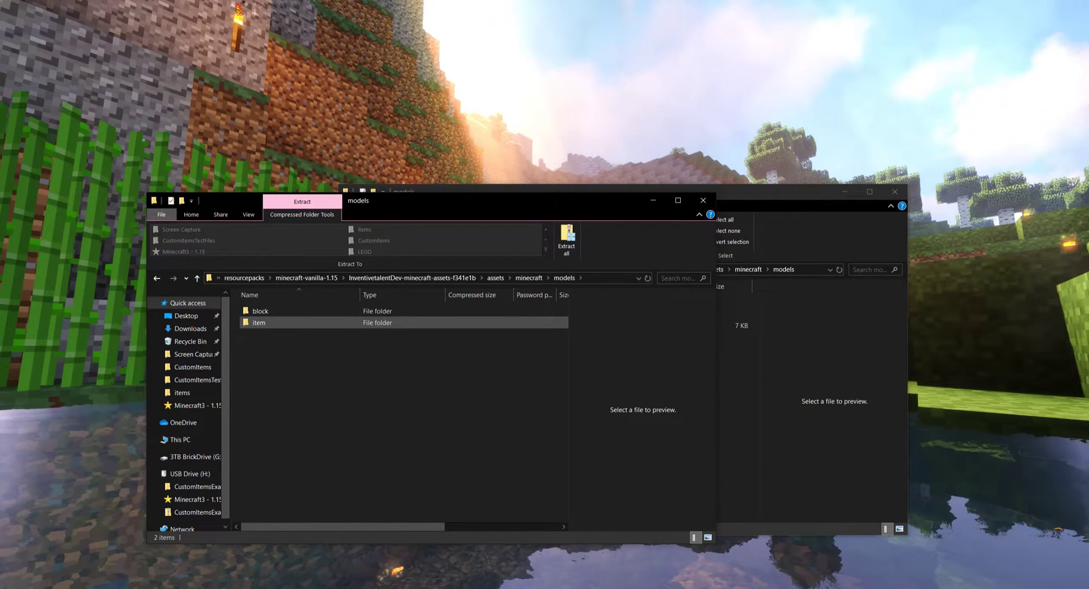
{"action": "double_click", "coordinate": [259, 322]}
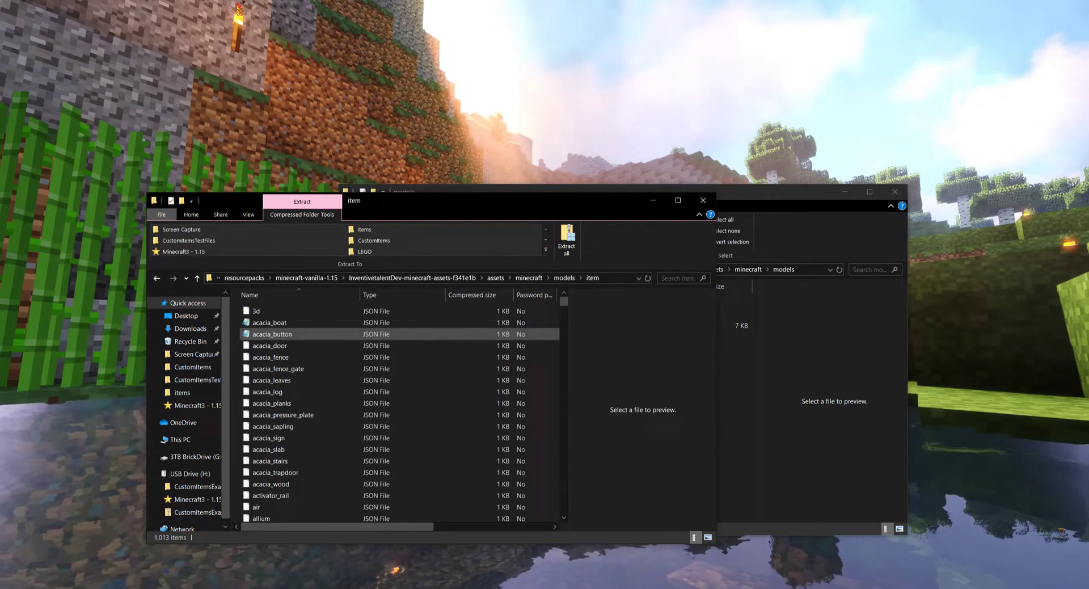
{"action": "type", "text": "compass_28"}
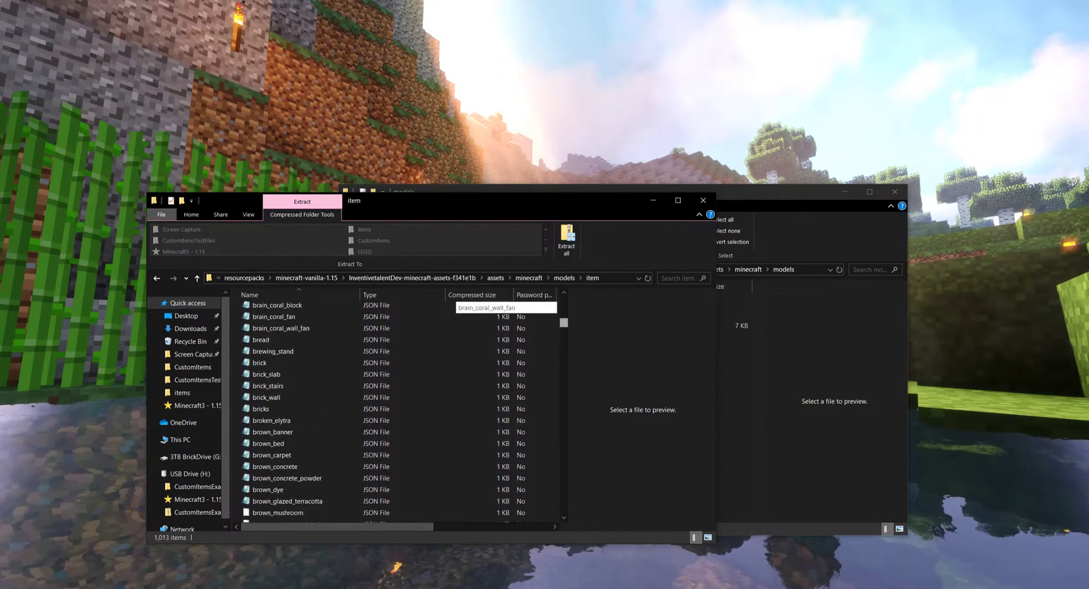
{"action": "type", "text": "purple_stained_glass"}
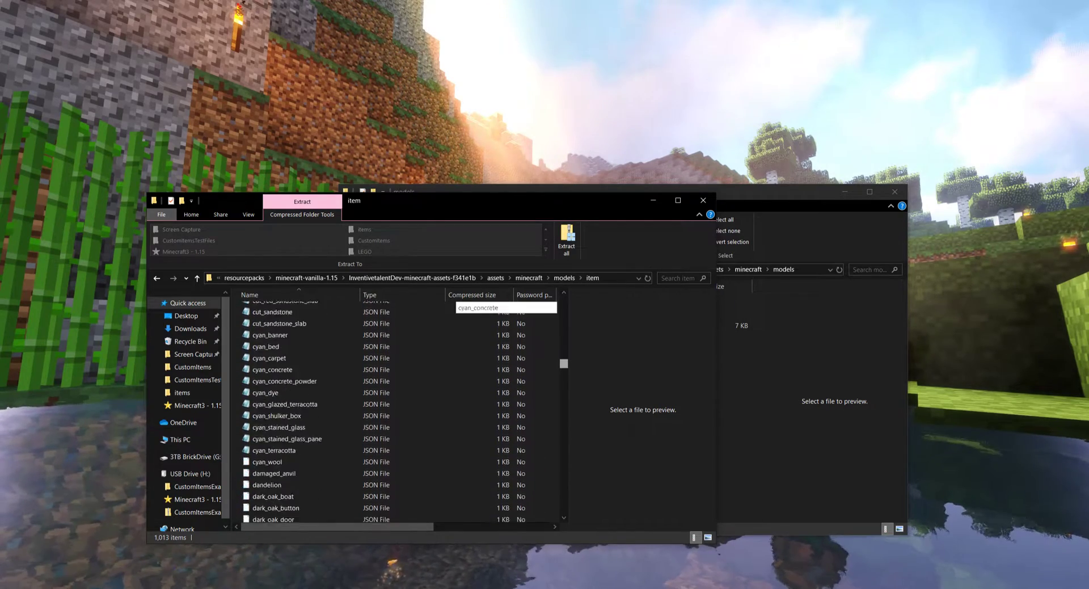
{"action": "left_click_drag", "start_coordinate": [563, 461], "coordinate": [563, 301]}
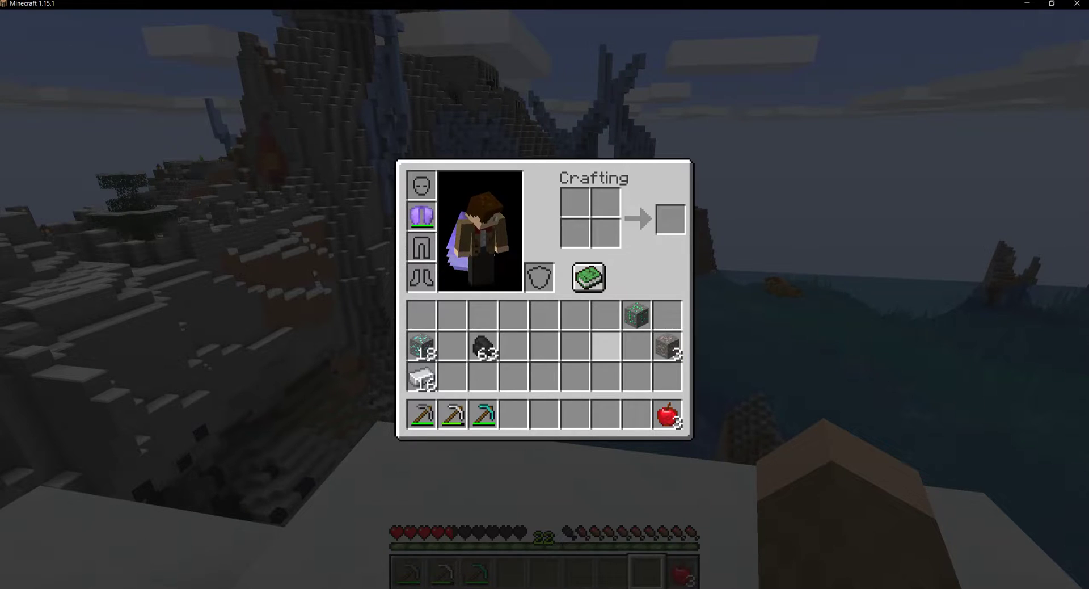
In Minecraft, close the inventory and open the resource pack selection from the game options
{"action": "key", "text": "e"}
{"action": "key", "text": "Escape"}
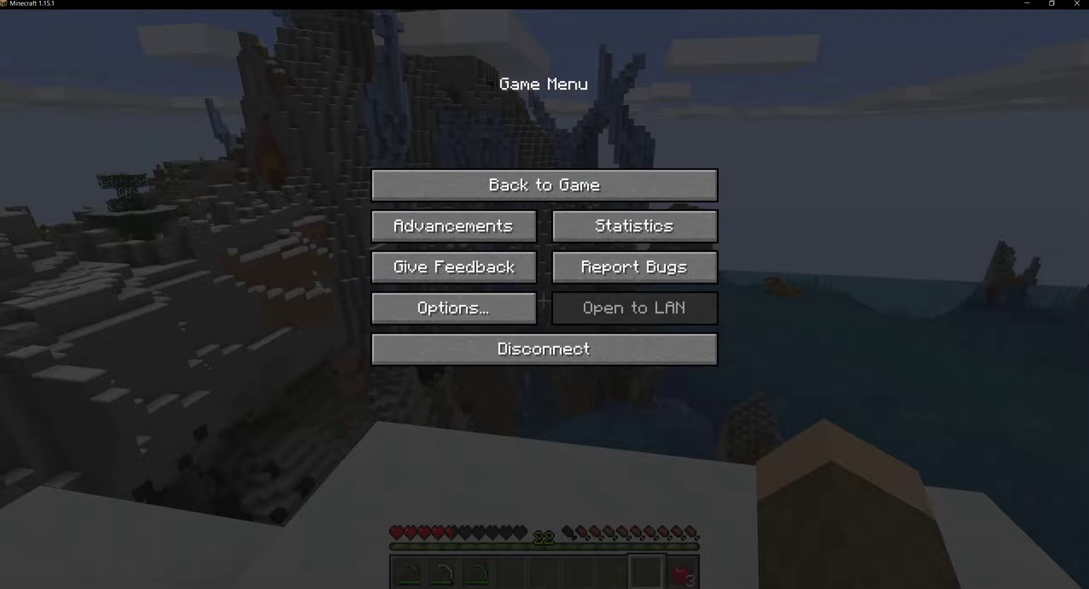
{"action": "left_click", "coordinate": [431, 309]}
{"action": "left_click", "coordinate": [409, 314]}
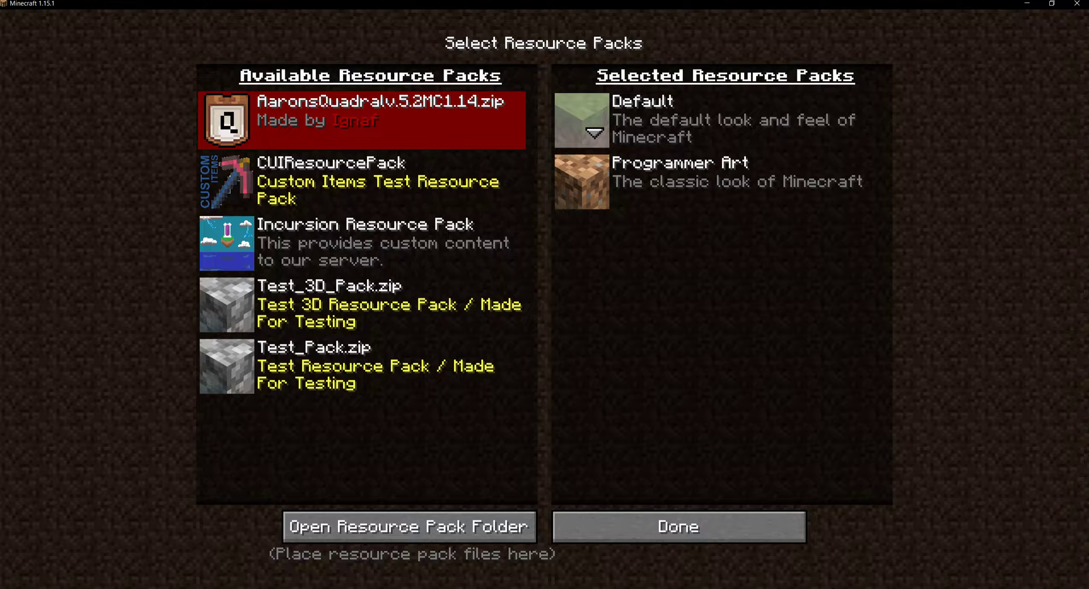
Check the vanilla item models folder again, and minimize it together with the CustomItems items folder
{"action": "key", "text": "alt+Tab"}
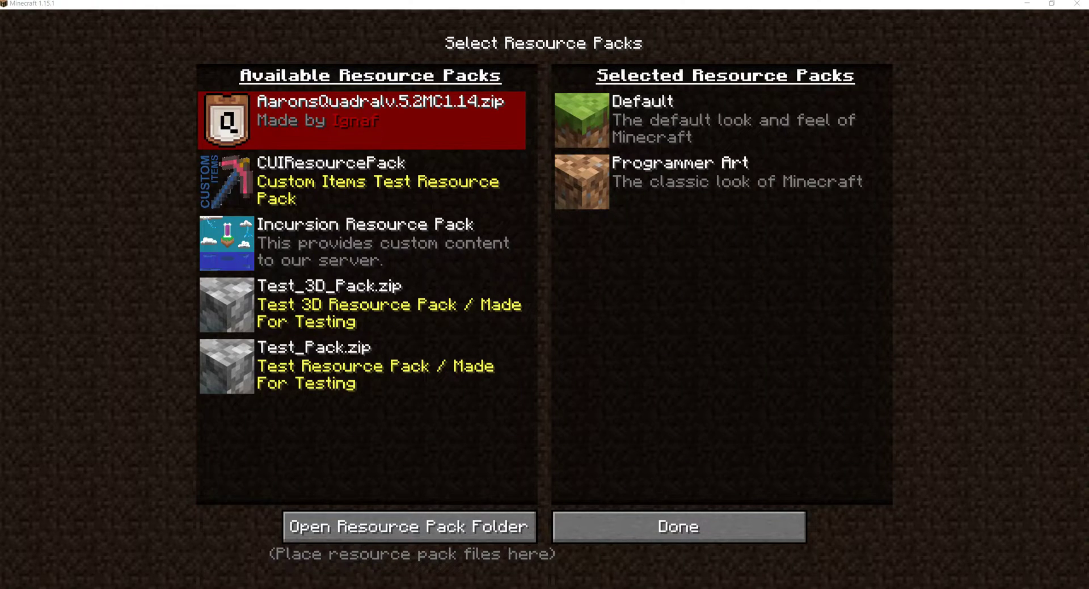
{"action": "key", "text": "alt+Tab"}
{"action": "key", "text": "alt+Tab"}
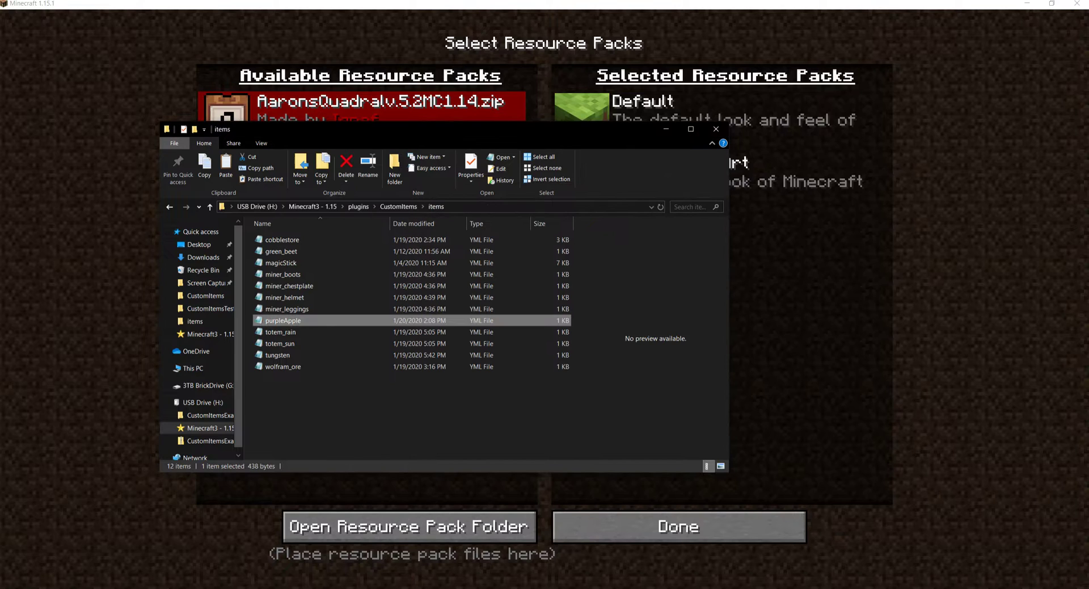
{"action": "key", "text": "alt+Tab"}
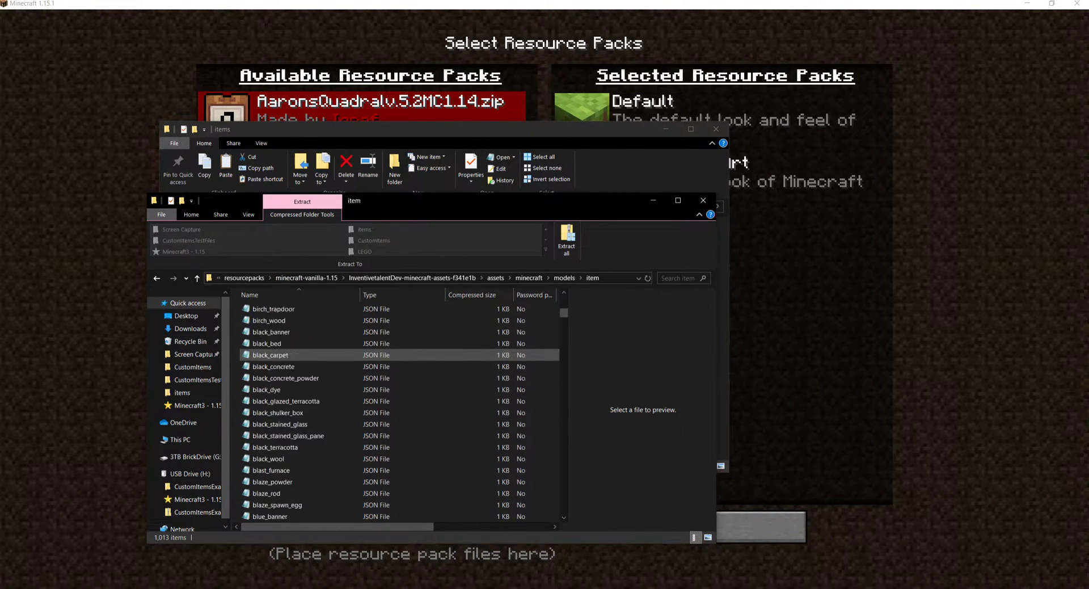
{"action": "left_click", "coordinate": [269, 322]}
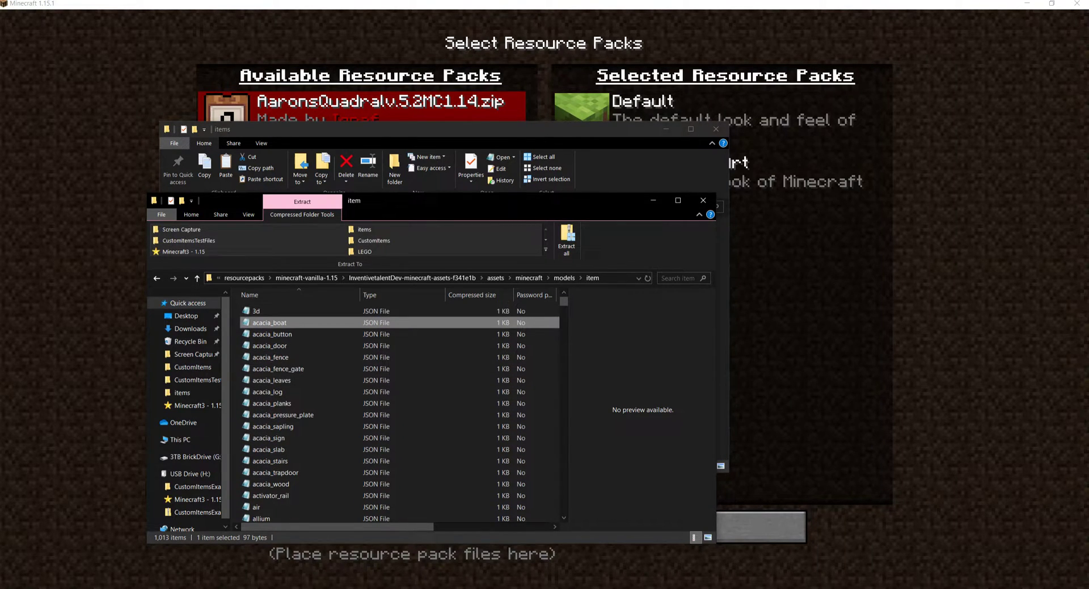
{"action": "left_click", "coordinate": [653, 200]}
{"action": "left_click", "coordinate": [666, 129]}
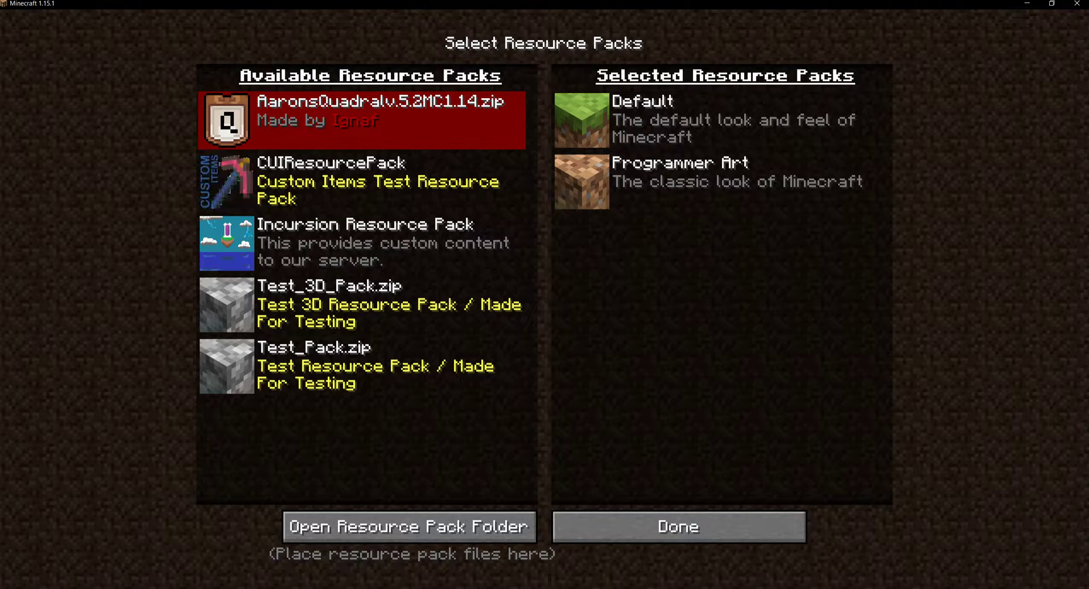
Add CUIResourcePack to the selected resource packs, return it to the available packs, and leave the selection screen
{"action": "left_click", "coordinate": [227, 181]}
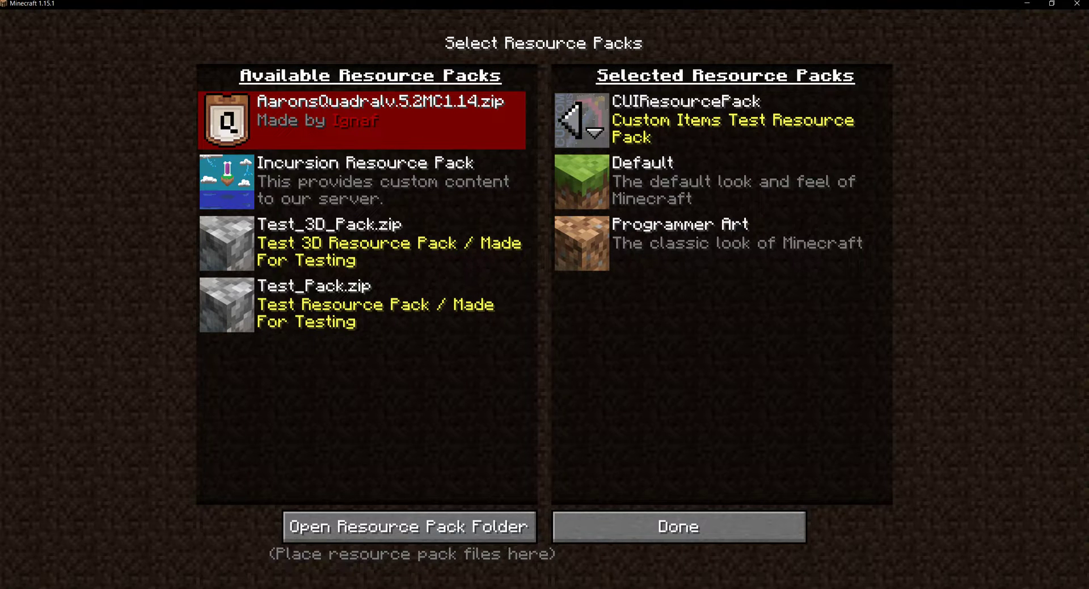
{"action": "left_click", "coordinate": [569, 119]}
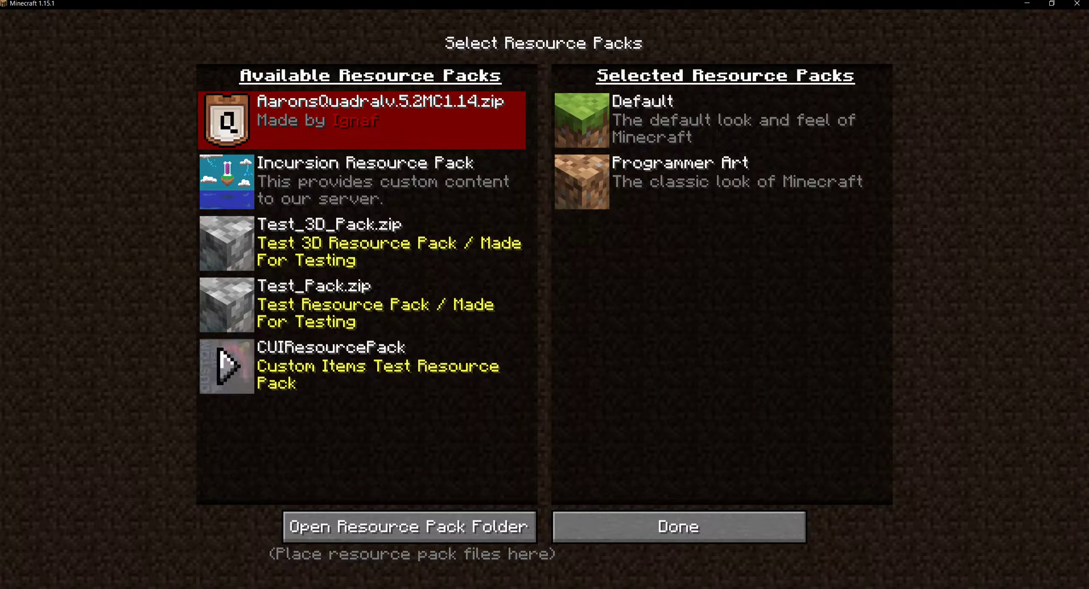
{"action": "left_click", "coordinate": [679, 527]}
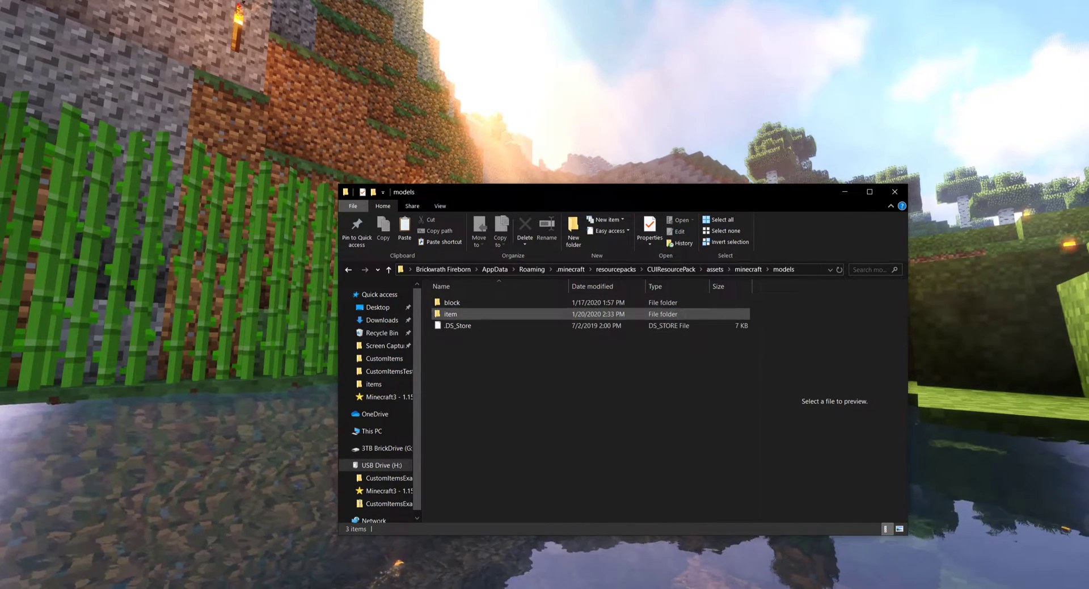
Open CUIResourcePack's item models folder and place its window beside the vanilla item models folder
{"action": "double_click", "coordinate": [451, 313]}
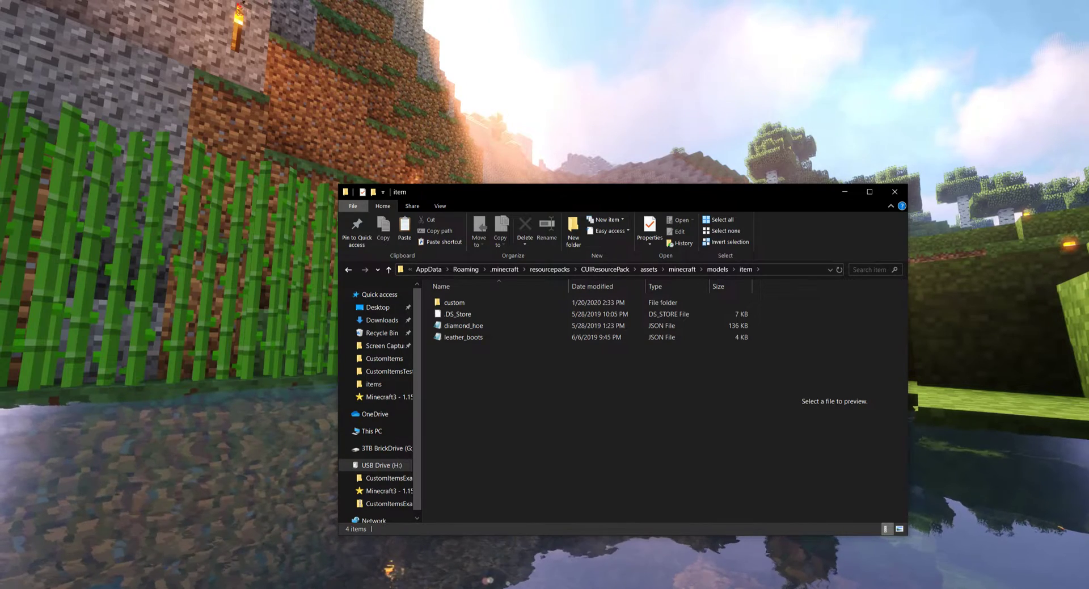
{"action": "key", "text": "alt+Tab"}
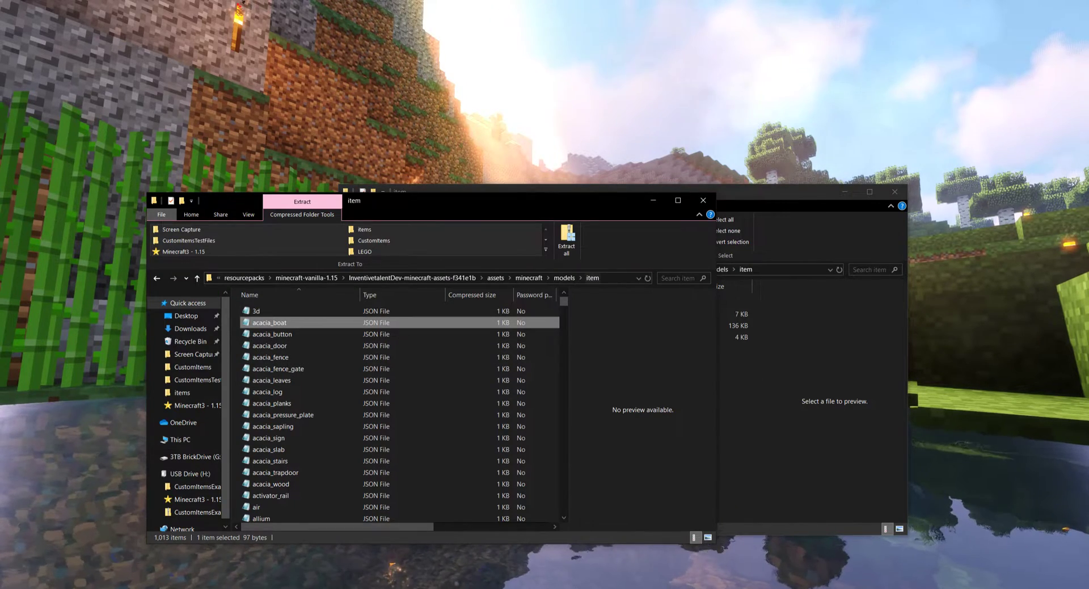
{"action": "left_click_drag", "start_coordinate": [563, 301], "coordinate": [564, 502]}
{"action": "scroll", "coordinate": [405, 409], "scroll_direction": "up", "scroll_amount": 20}
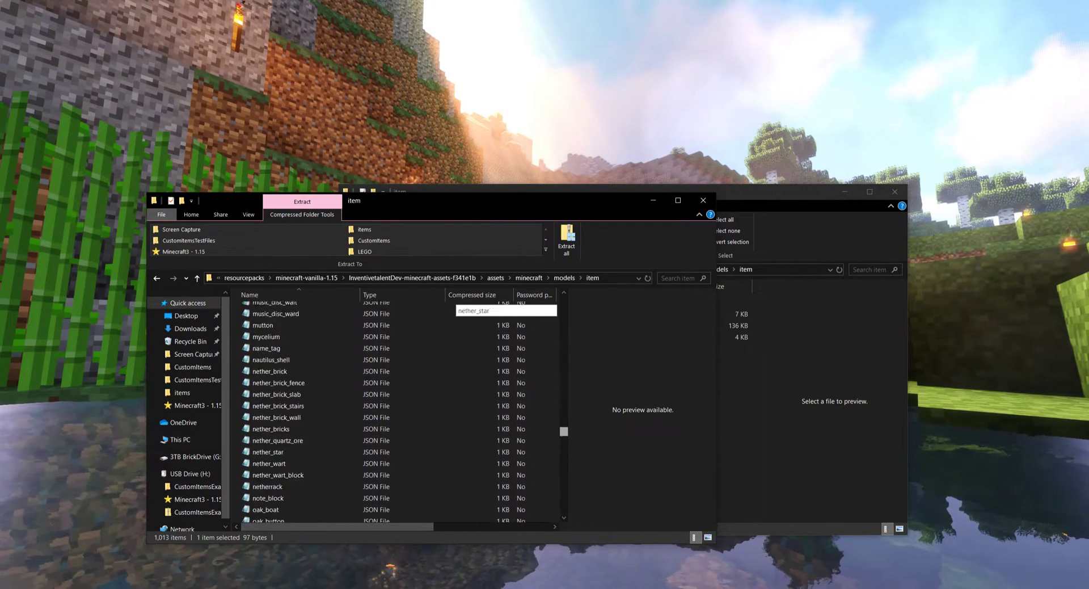
{"action": "left_click_drag", "start_coordinate": [567, 189], "coordinate": [619, 184]}
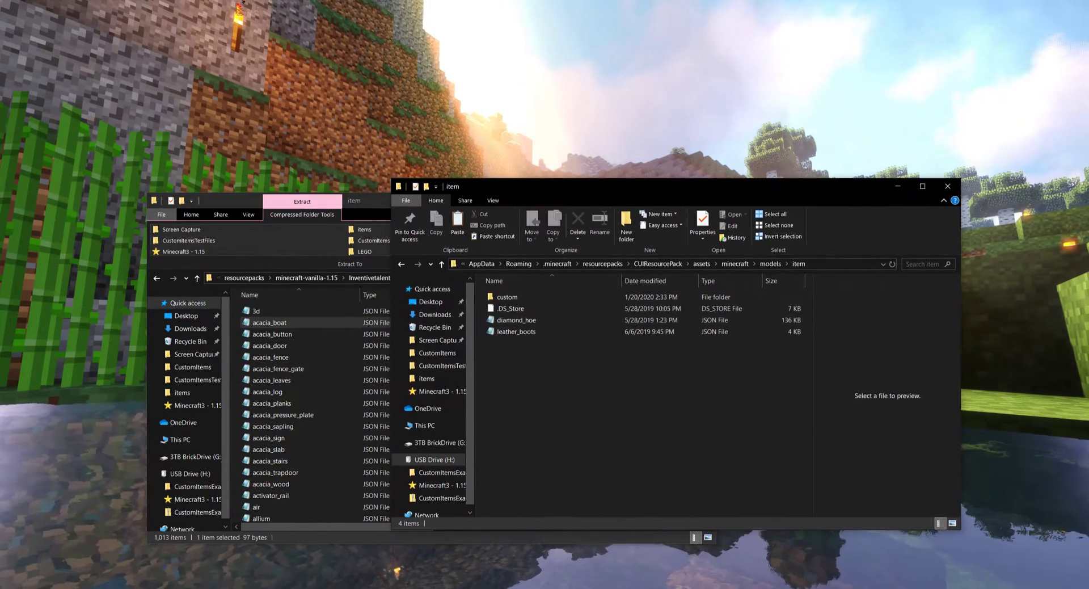
Open the vanilla diamond_hoe item model and examine its parent and layer0 texture lines
{"action": "left_click", "coordinate": [573, 318]}
{"action": "key", "text": "alt+Tab"}
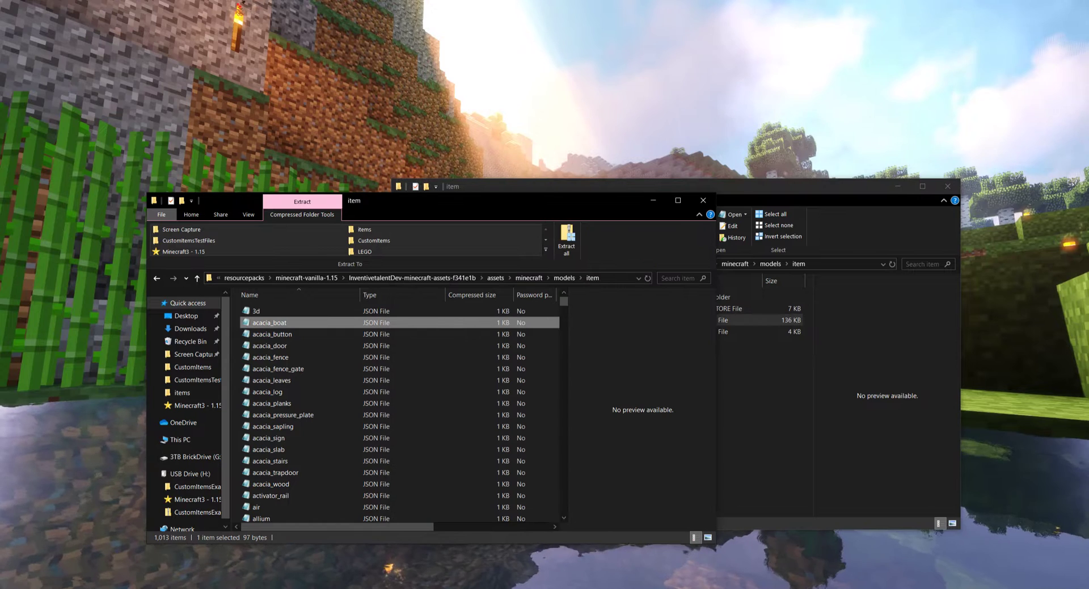
{"action": "type", "text": "diamond_hoe"}
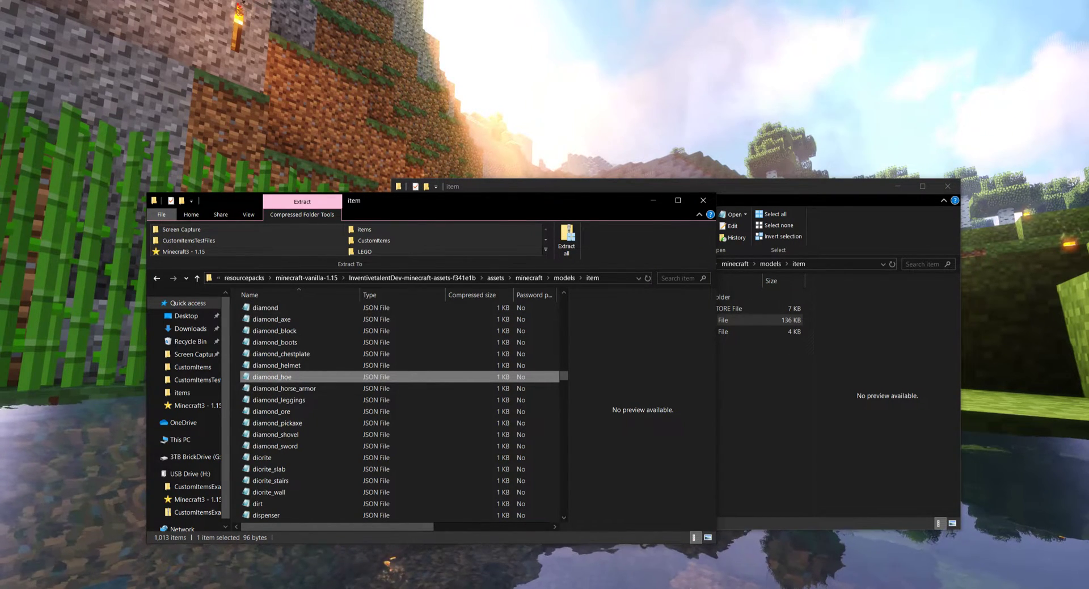
{"action": "key", "text": "Return"}
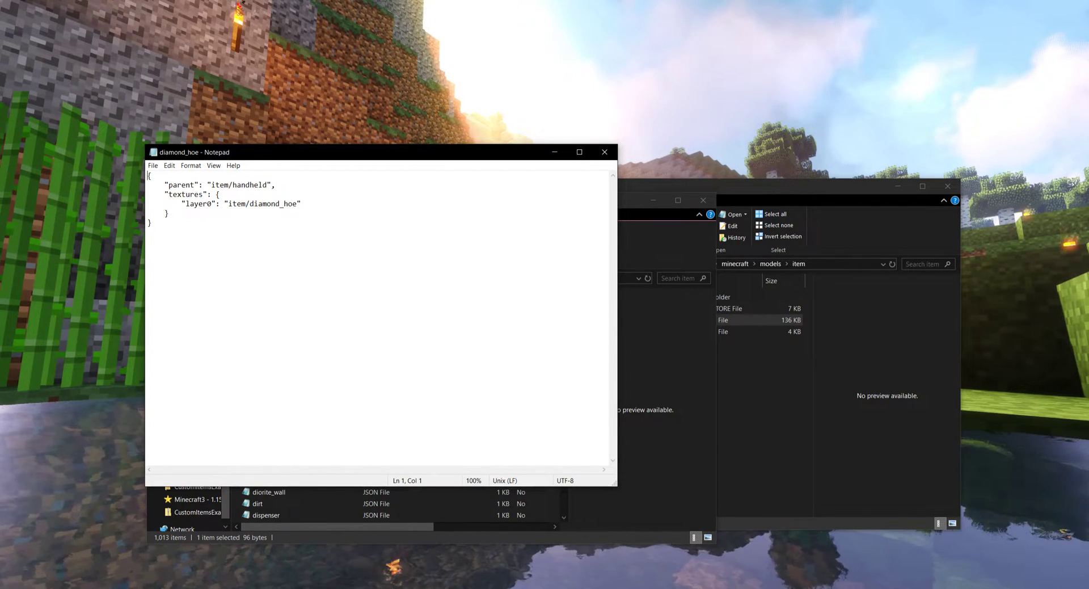
{"action": "left_click_drag", "start_coordinate": [267, 185], "coordinate": [164, 194]}
{"action": "left_click_drag", "start_coordinate": [297, 203], "coordinate": [224, 203]}
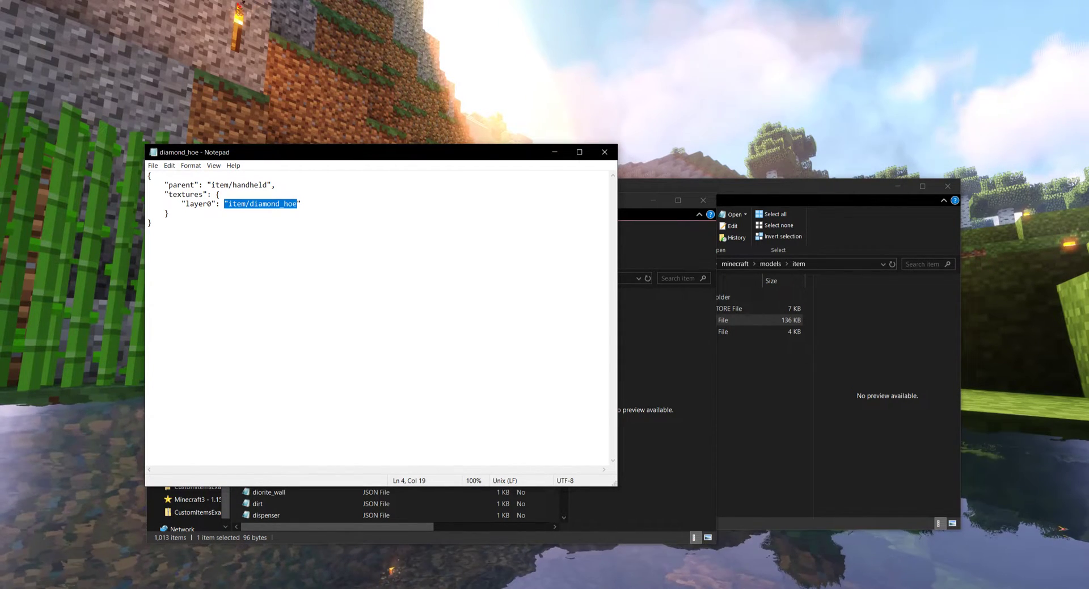
Open CUIResourcePack's diamond_hoe model, place it beside the vanilla one, and examine its overrides section
{"action": "left_click", "coordinate": [834, 295]}
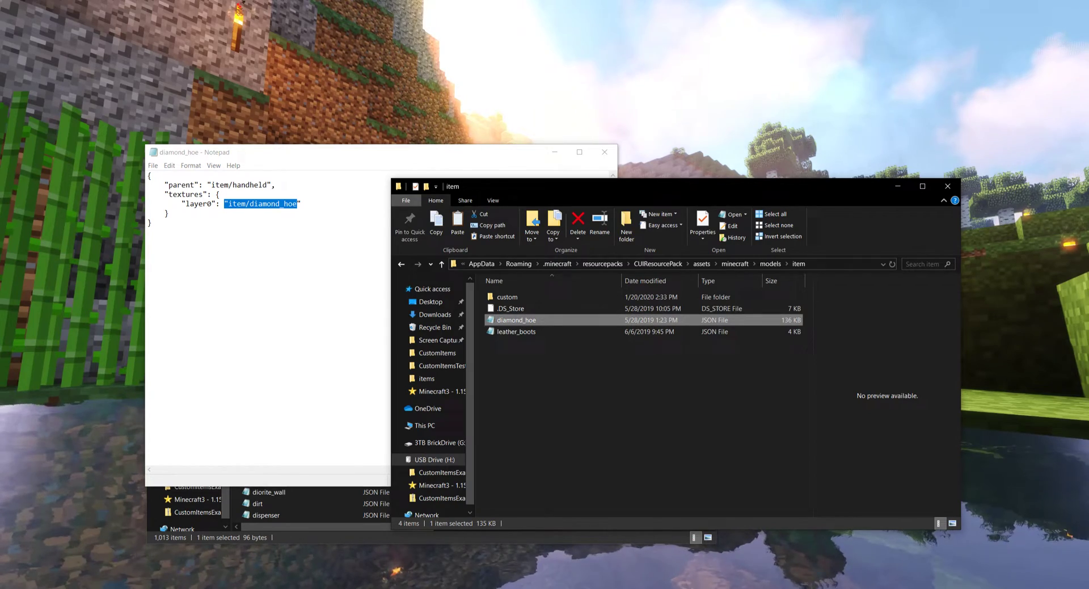
{"action": "key", "text": "Return"}
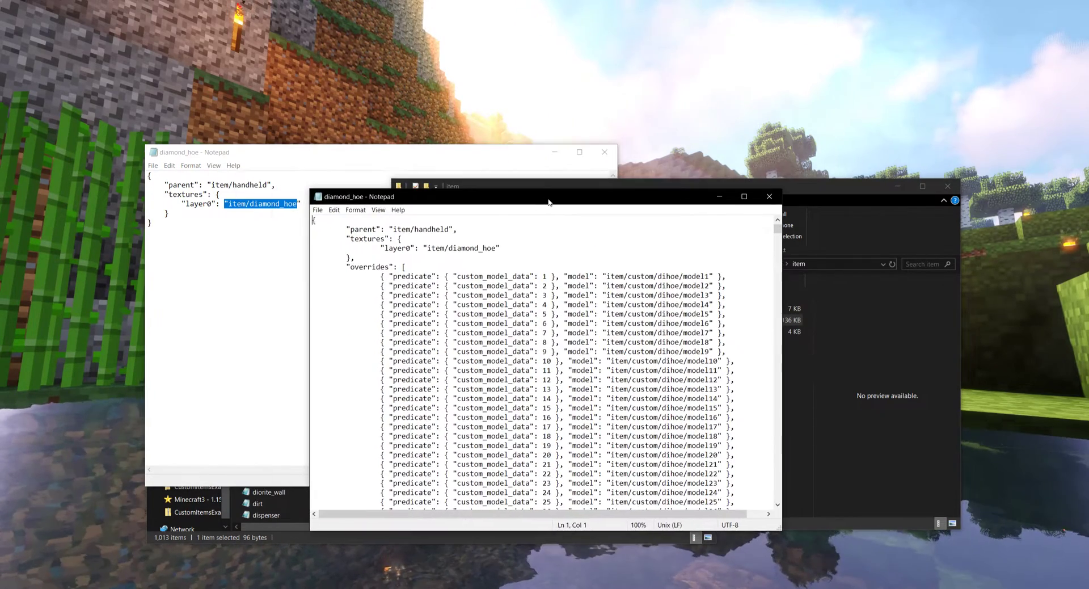
{"action": "left_click_drag", "start_coordinate": [548, 201], "coordinate": [563, 160]}
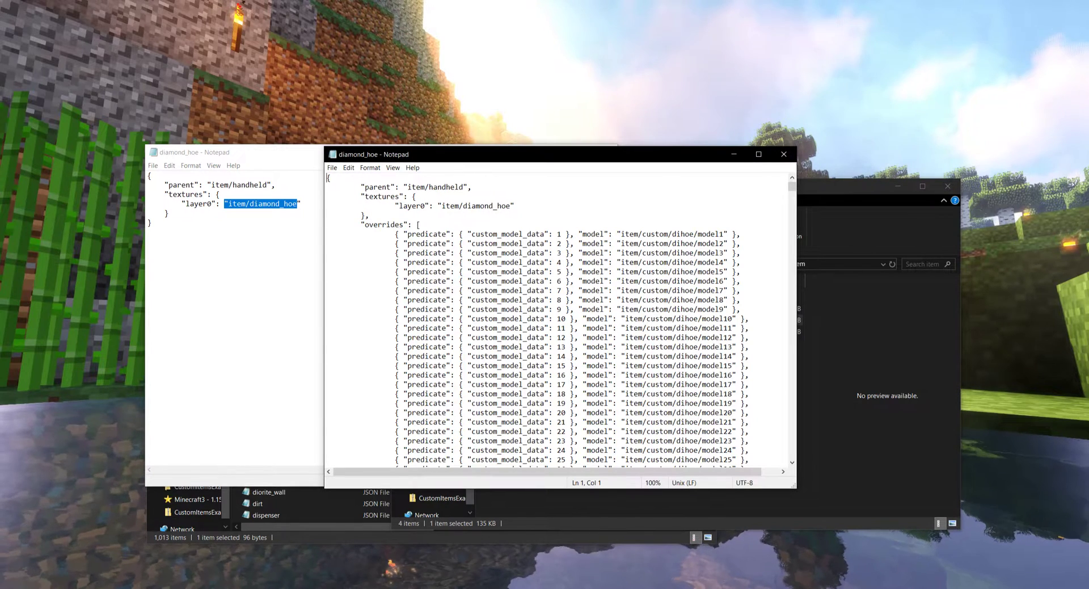
{"action": "left_click_drag", "start_coordinate": [361, 224], "coordinate": [395, 224]}
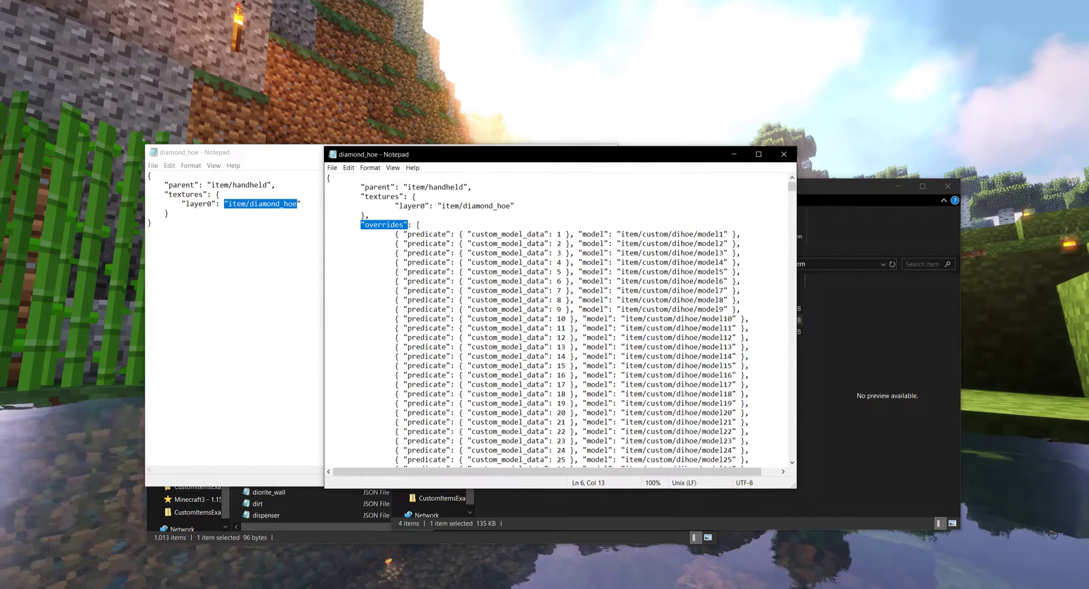
Check the CustomItems purpleApple file, and examine custom_model_data and the model name in the first override of CUIResourcePack's diamond_hoe model
{"action": "key", "text": "alt+Tab"}
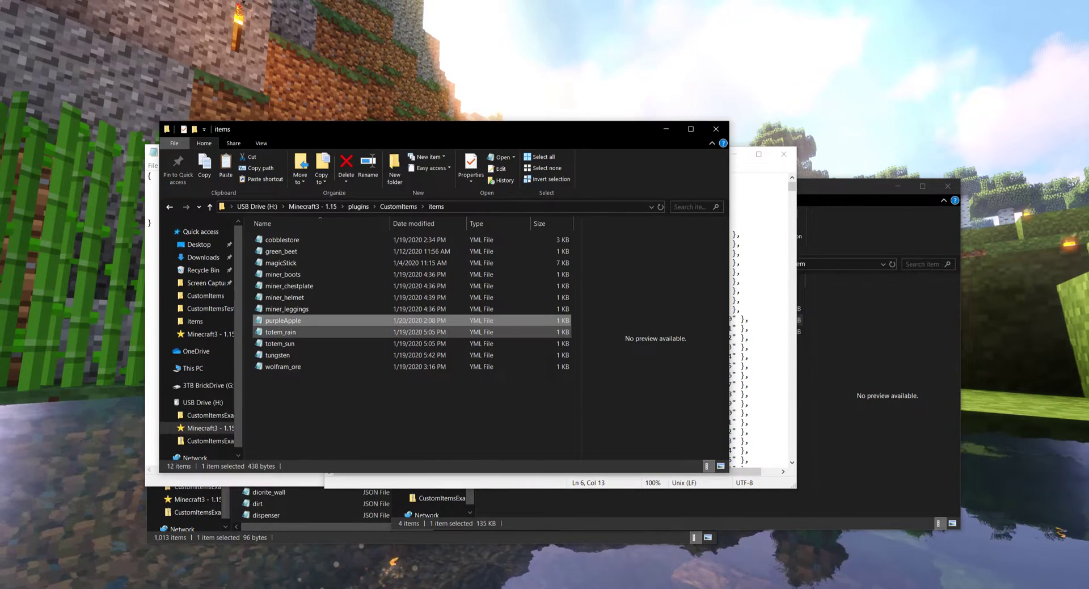
{"action": "double_click", "coordinate": [282, 321]}
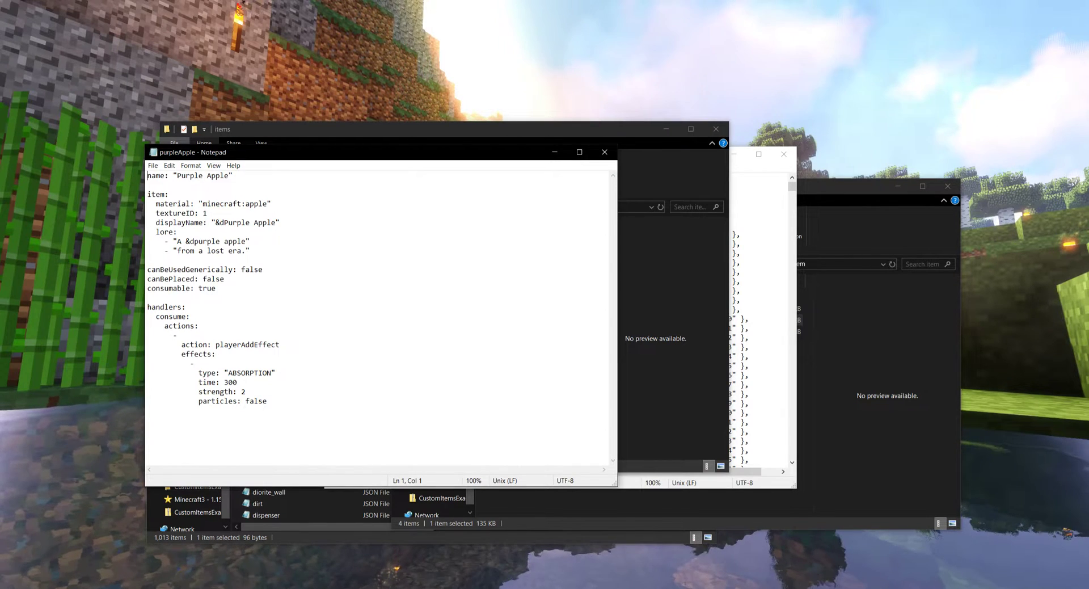
{"action": "left_click", "coordinate": [604, 152]}
{"action": "left_click", "coordinate": [665, 128]}
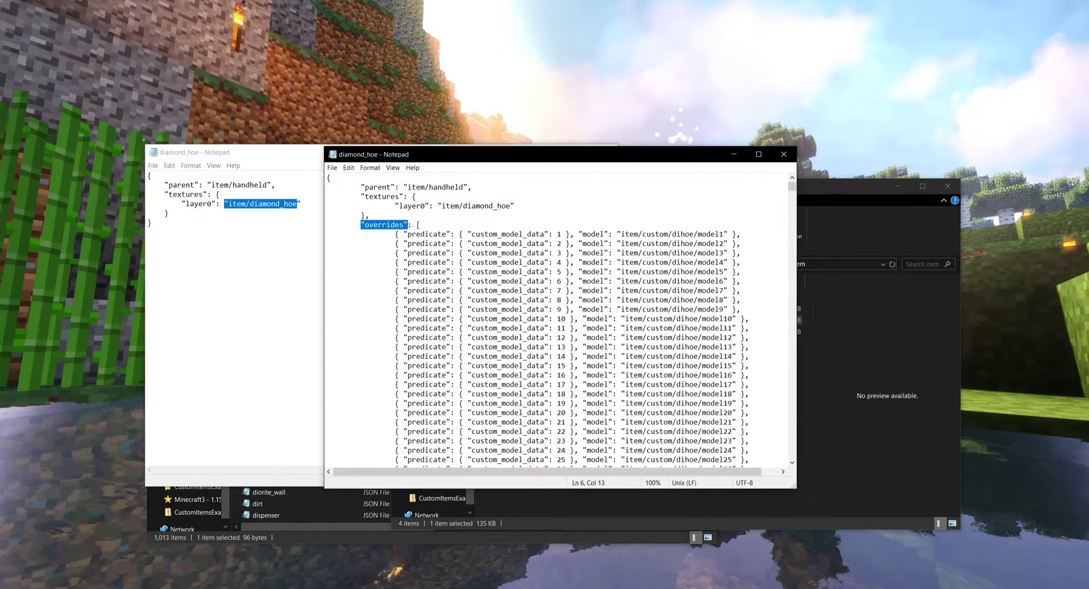
{"action": "left_click_drag", "start_coordinate": [561, 233], "coordinate": [467, 233]}
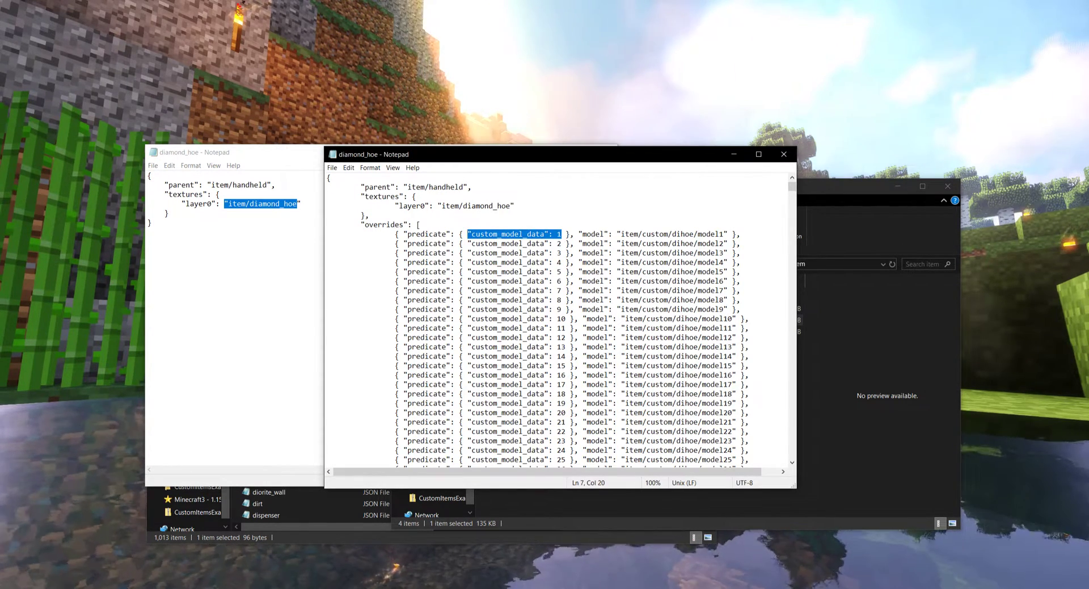
{"action": "double_click", "coordinate": [710, 234]}
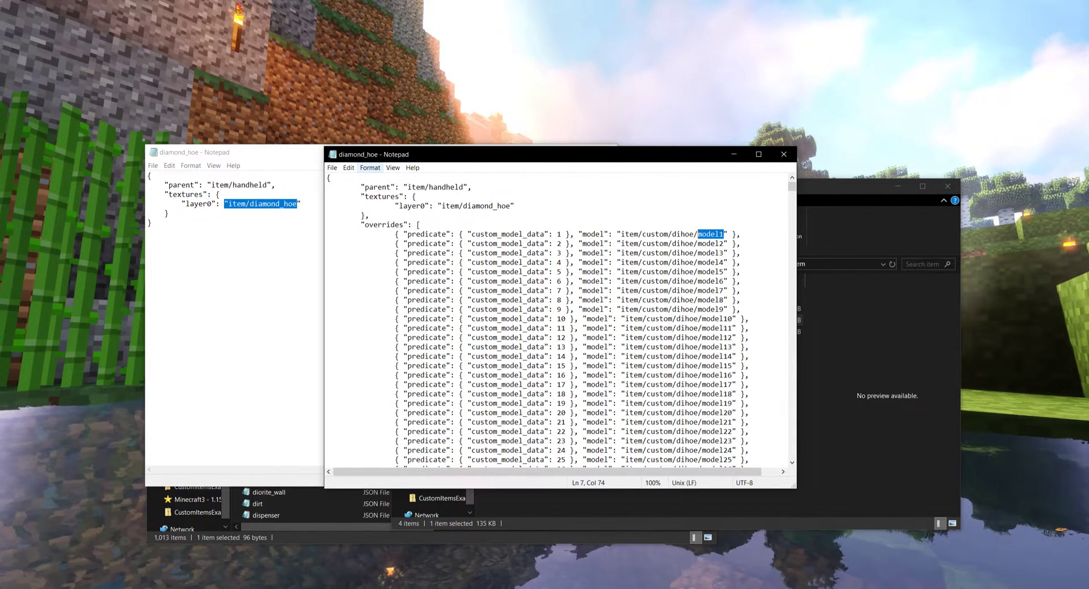
Check the material in the CustomItems purpleApple file, and close it along with both diamond_hoe model files
{"action": "key", "text": "alt+Tab"}
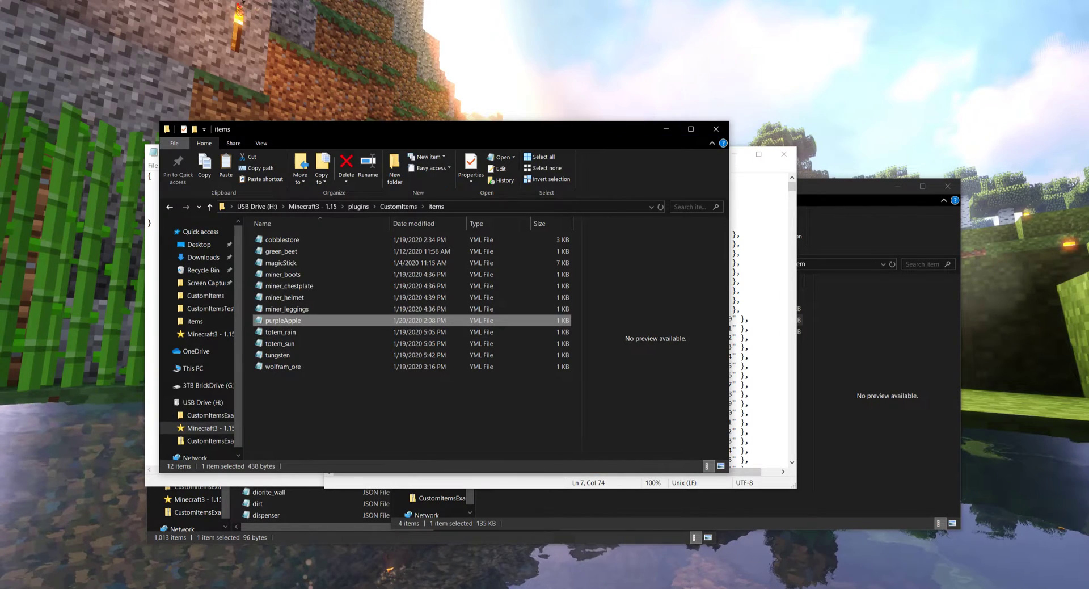
{"action": "double_click", "coordinate": [289, 319]}
{"action": "left_click_drag", "start_coordinate": [254, 203], "coordinate": [245, 204]}
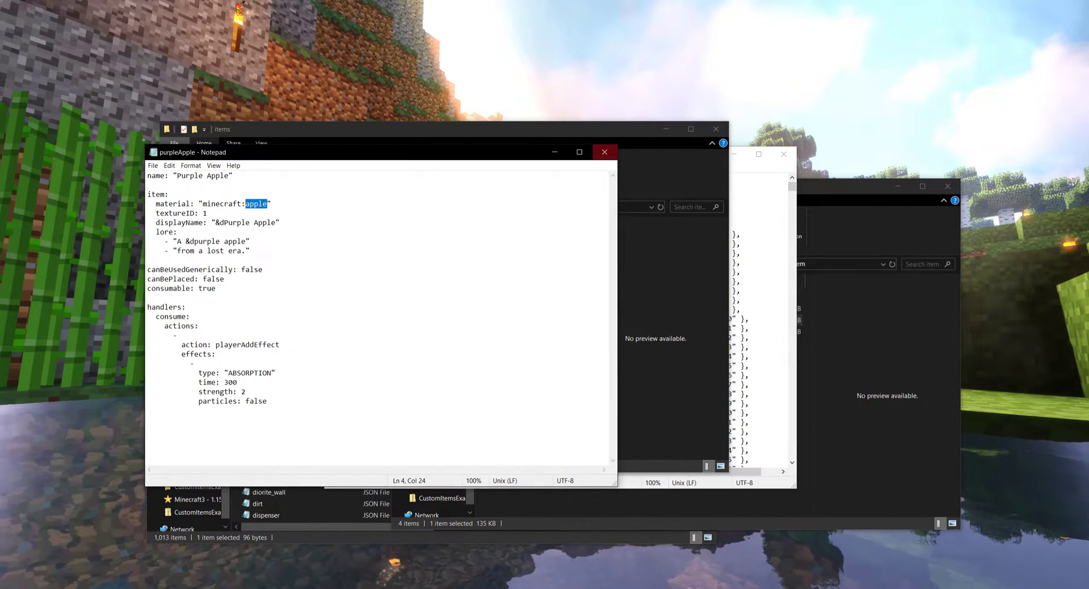
{"action": "left_click", "coordinate": [604, 152]}
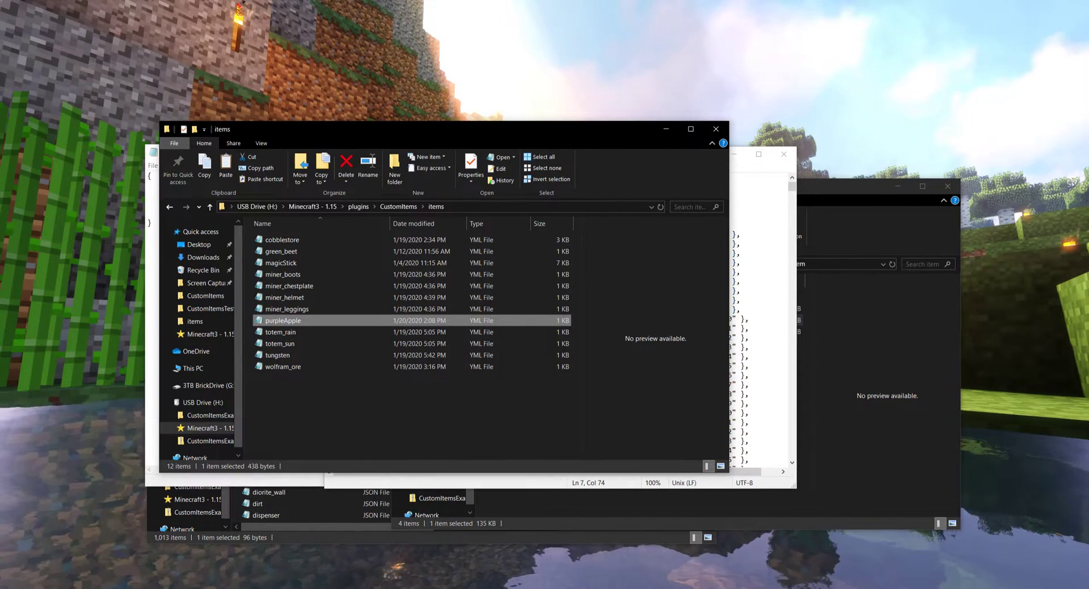
{"action": "left_click", "coordinate": [666, 129]}
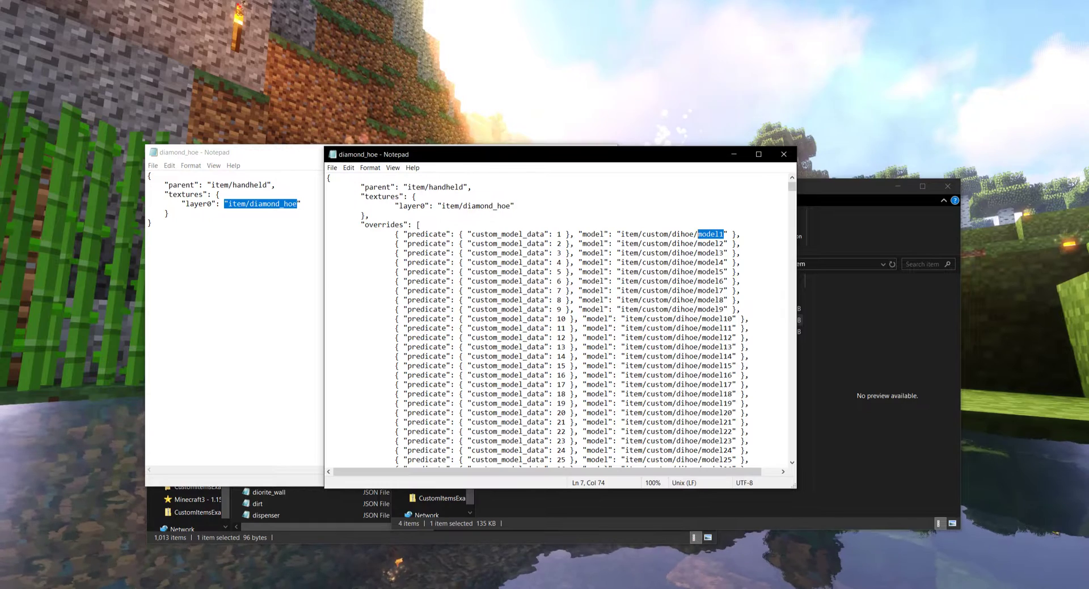
{"action": "left_click", "coordinate": [272, 152]}
{"action": "left_click", "coordinate": [604, 152]}
{"action": "left_click", "coordinate": [783, 154]}
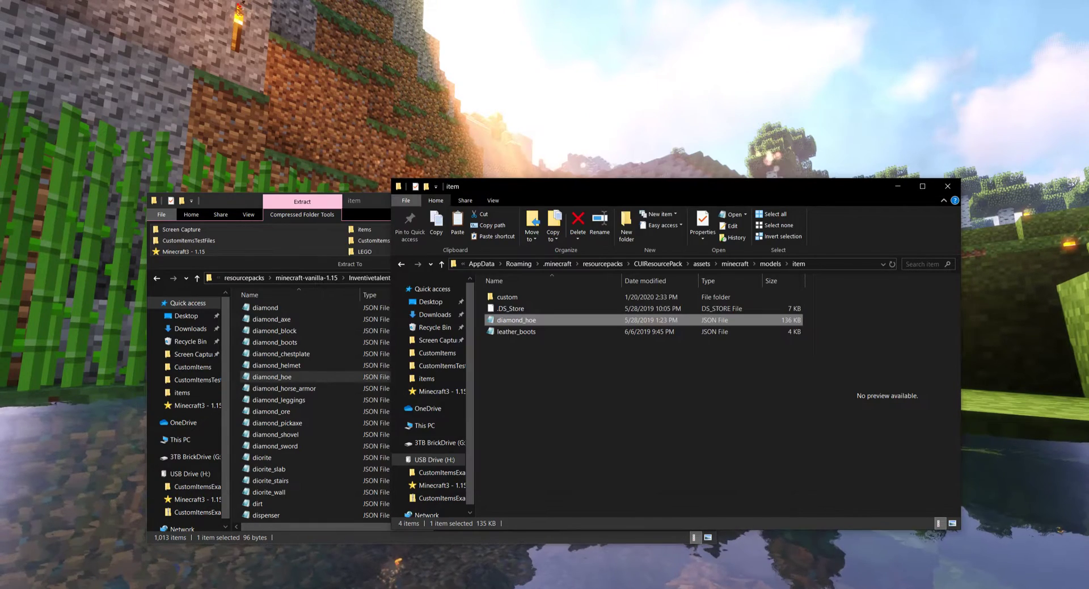
Find the apple model in the vanilla item models folder, open it to read its contents, and close it
{"action": "left_click", "coordinate": [644, 395]}
{"action": "left_click", "coordinate": [271, 377]}
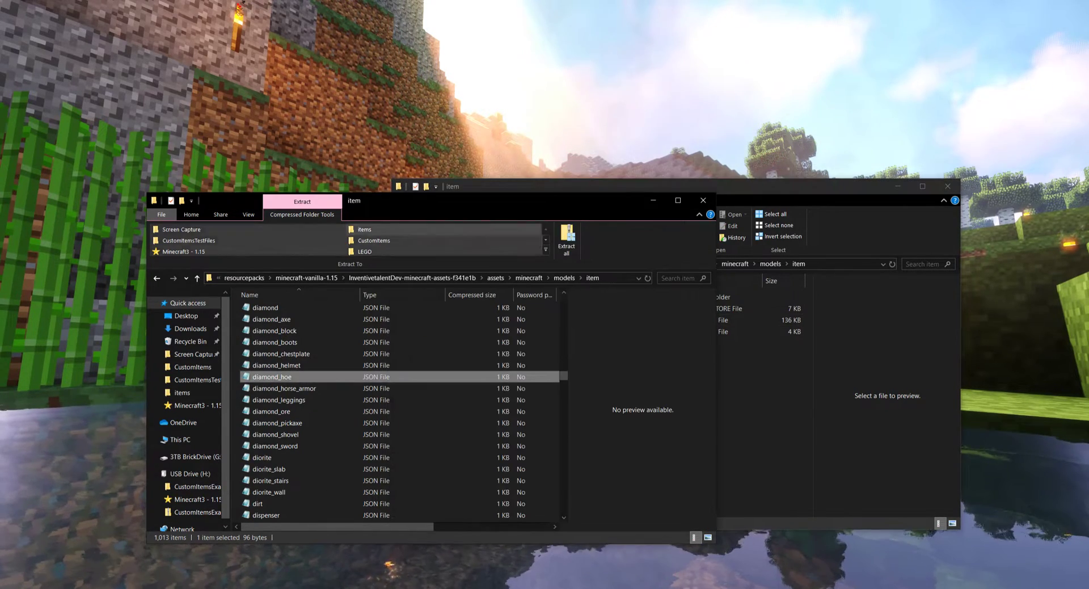
{"action": "key", "text": "Home"}
{"action": "key", "text": "p"}
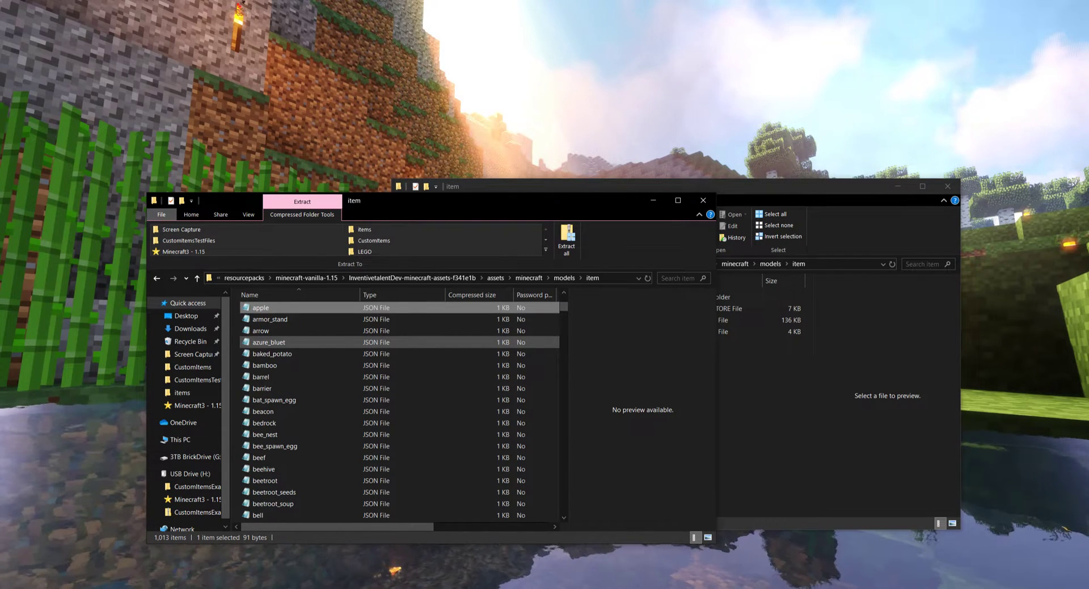
{"action": "scroll", "coordinate": [399, 357], "scroll_direction": "up", "scroll_amount": 1}
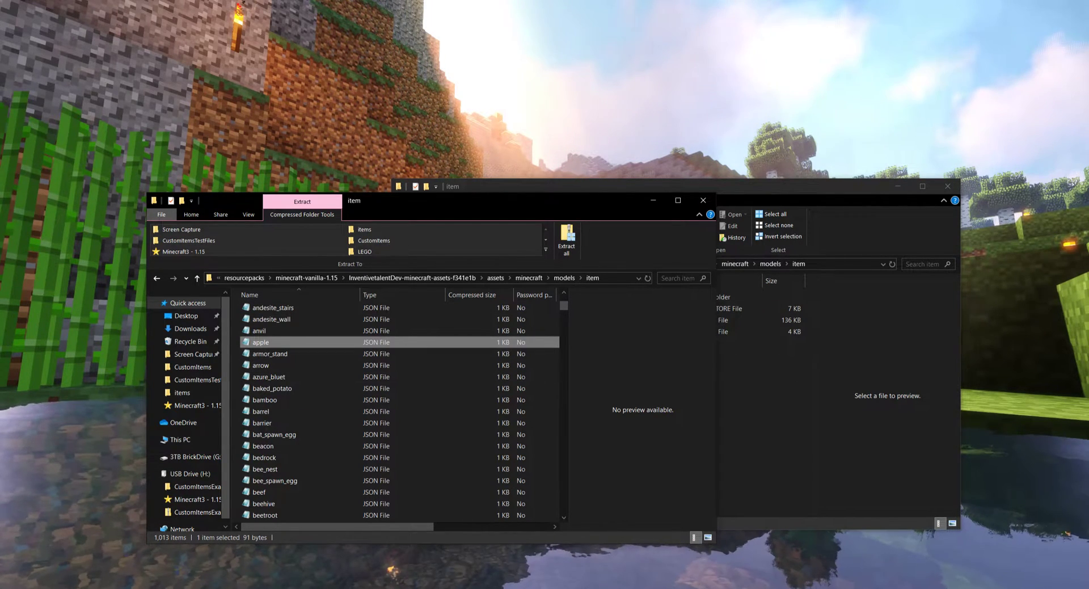
{"action": "key", "text": "Return"}
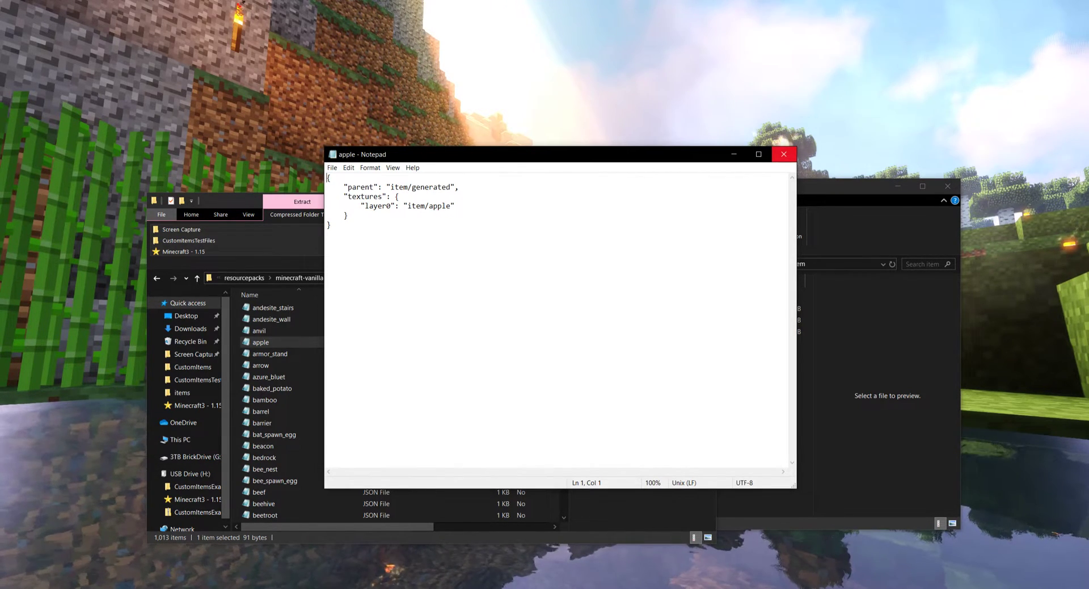
{"action": "left_click", "coordinate": [784, 154]}
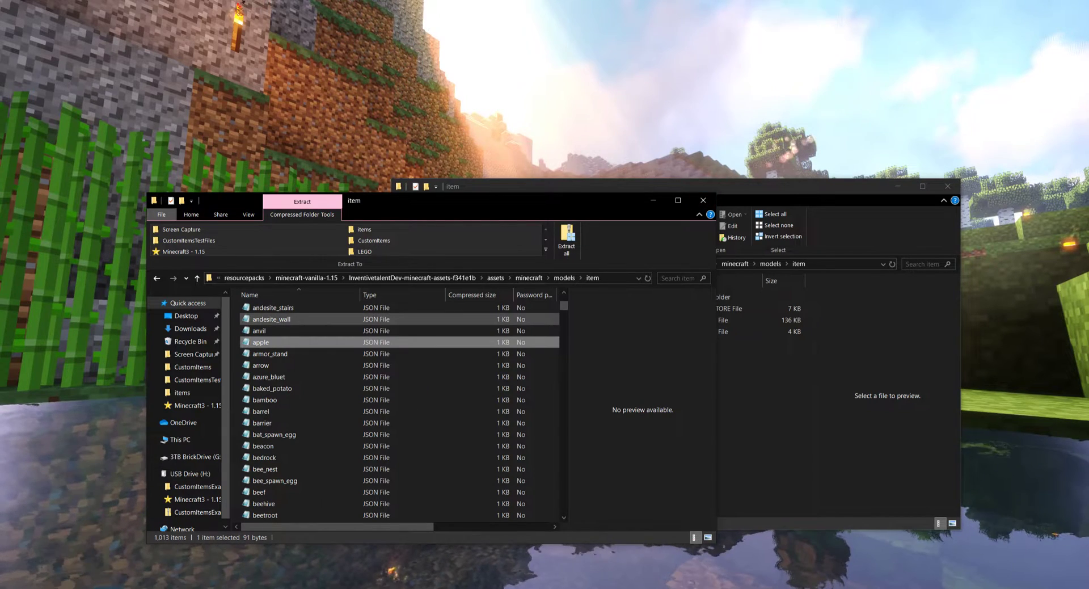
Duplicate diamond_hoe in CUIResourcePack's item models folder and rename the copy as apple
{"action": "left_click", "coordinate": [784, 186]}
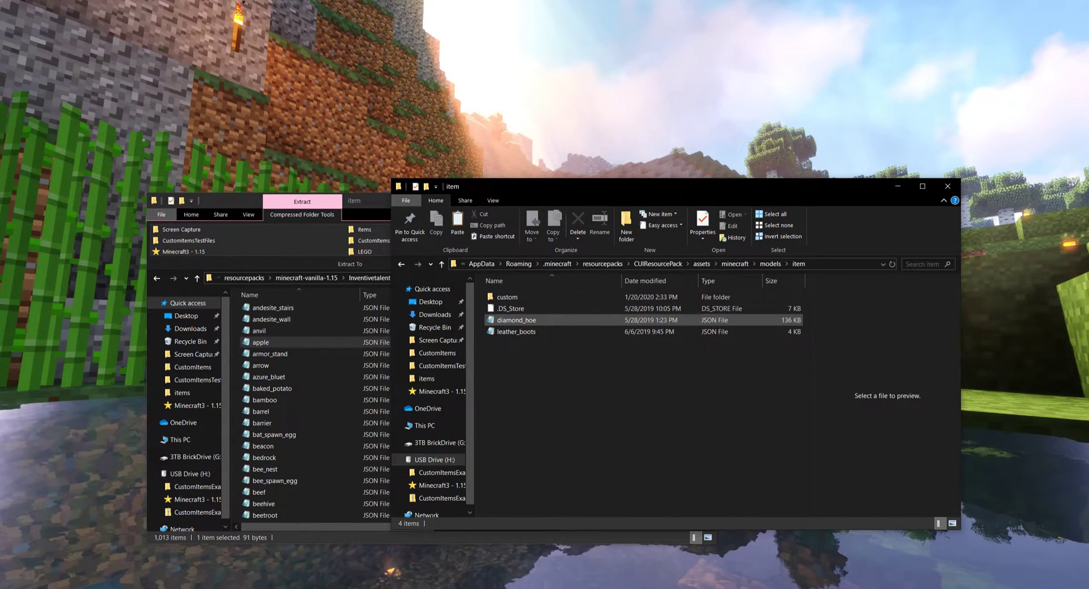
{"action": "left_click", "coordinate": [527, 320]}
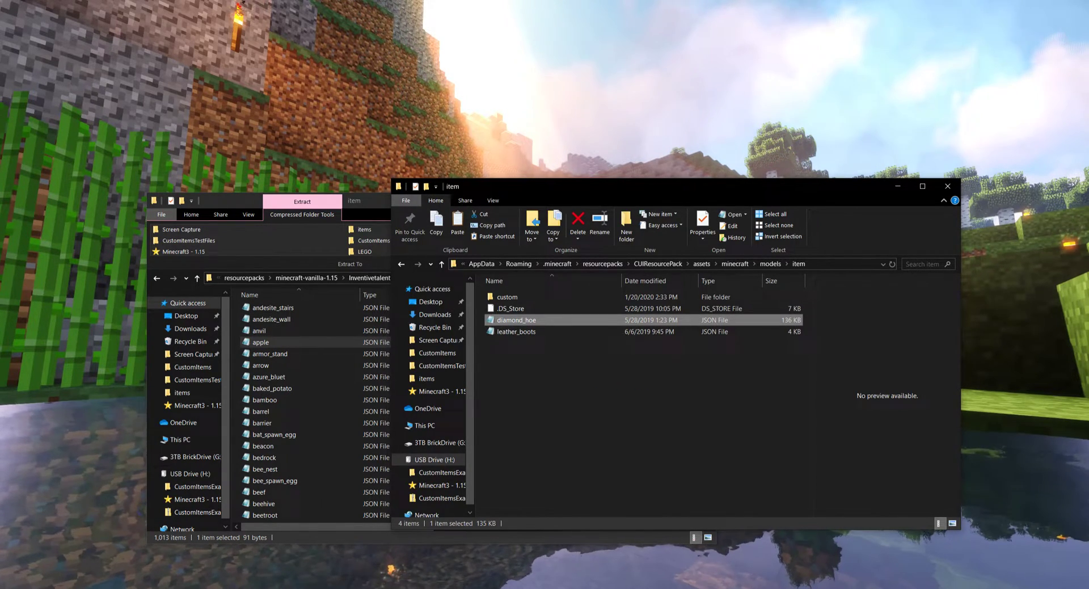
{"action": "key", "text": "ctrl+c"}
{"action": "key", "text": "ctrl+v"}
{"action": "left_click", "coordinate": [599, 226]}
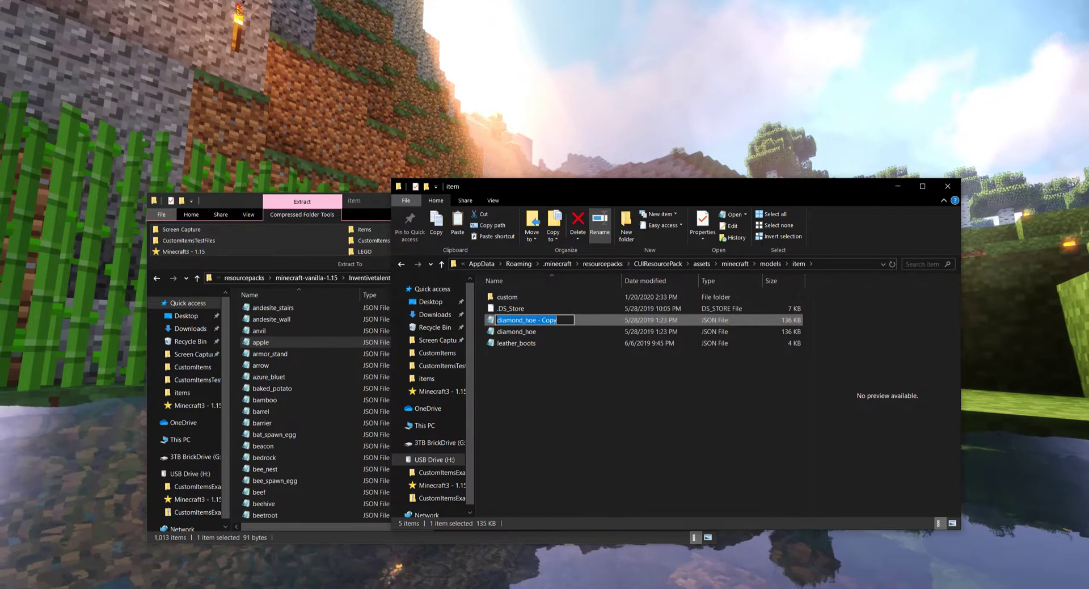
{"action": "type", "text": "apple"}
{"action": "key", "text": "Return"}
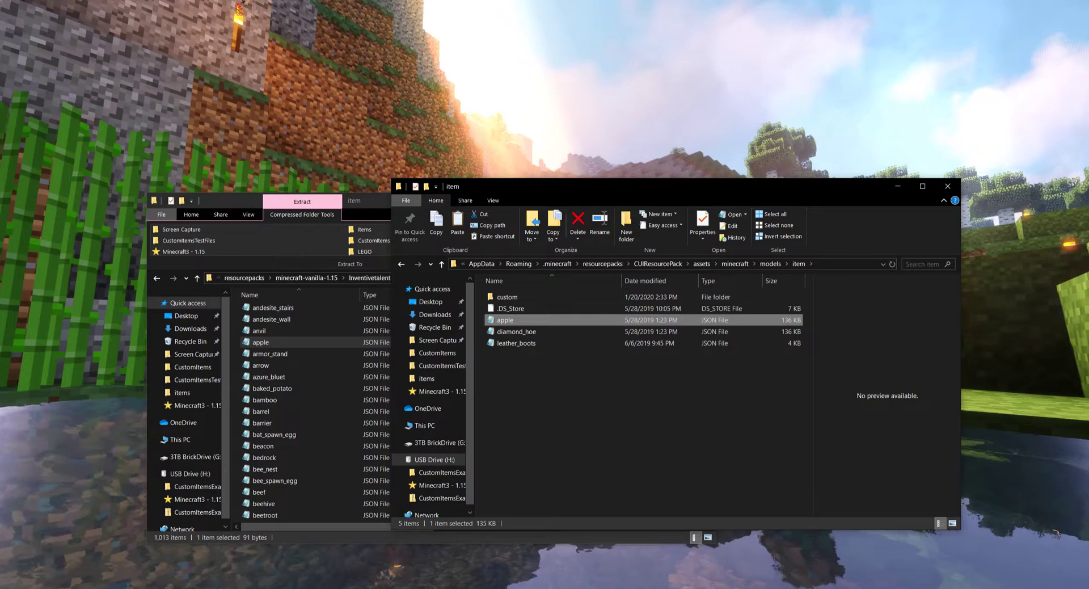
Move the two item model folder windows further apart, and briefly check the CustomItems purpleApple file again
{"action": "left_click_drag", "start_coordinate": [371, 202], "coordinate": [300, 198]}
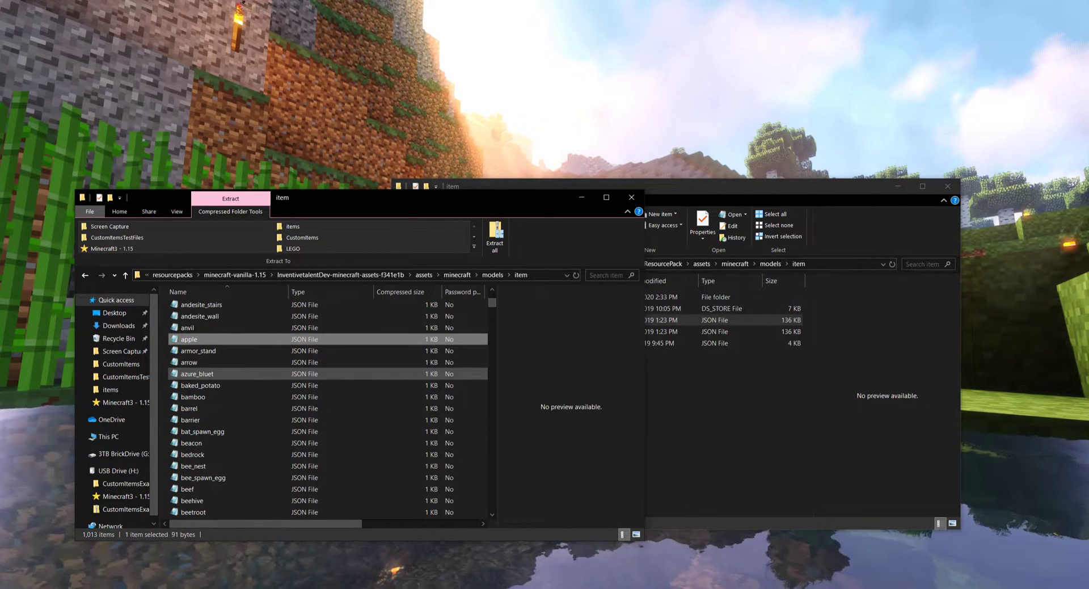
{"action": "left_click_drag", "start_coordinate": [694, 189], "coordinate": [746, 173]}
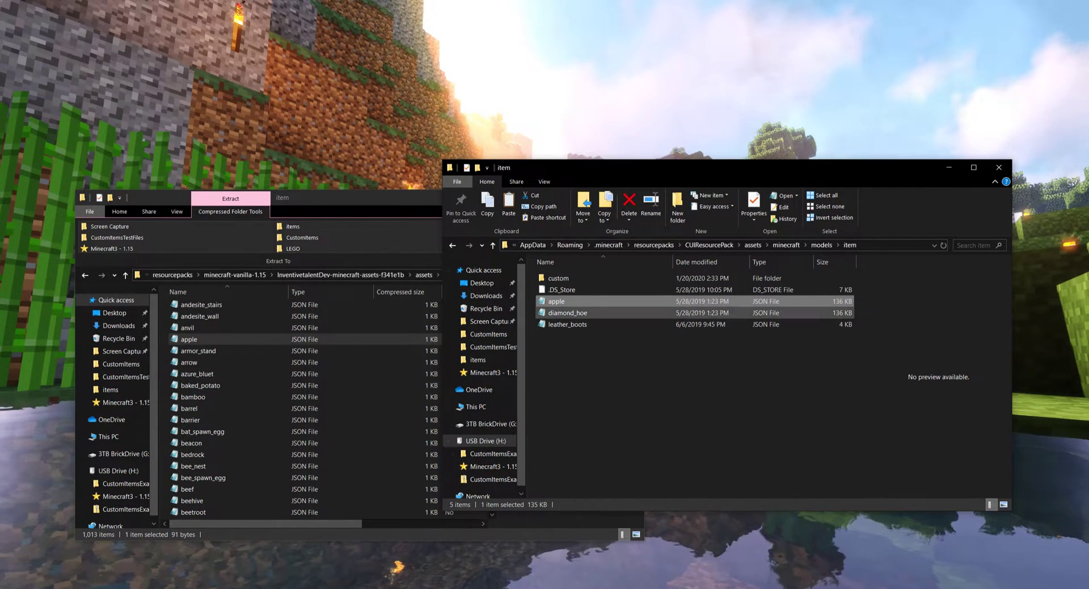
{"action": "key", "text": "alt+Tab"}
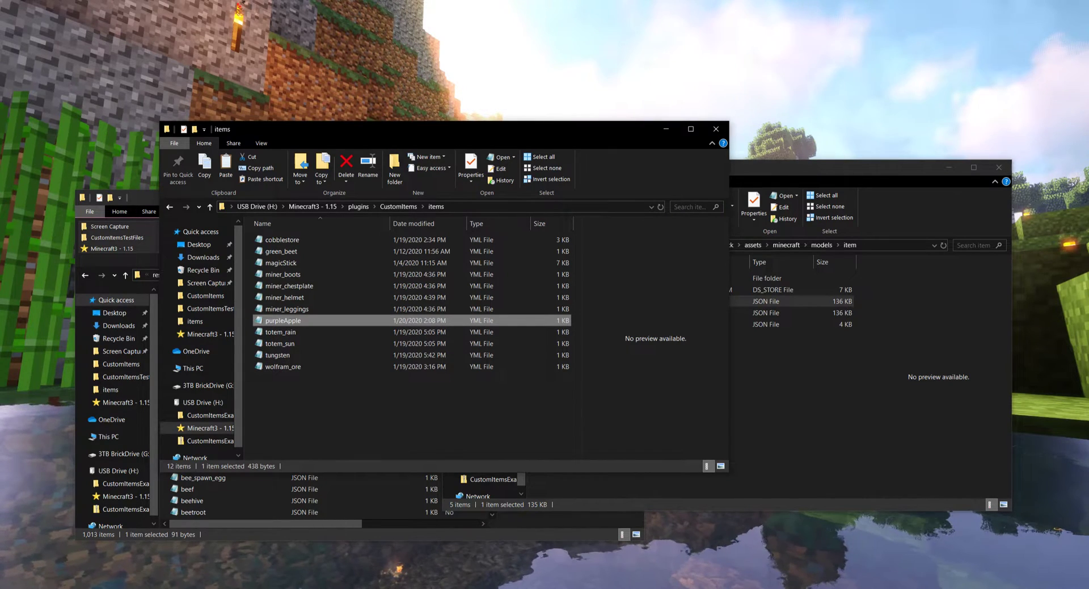
{"action": "double_click", "coordinate": [282, 321]}
{"action": "key", "text": "alt+F4"}
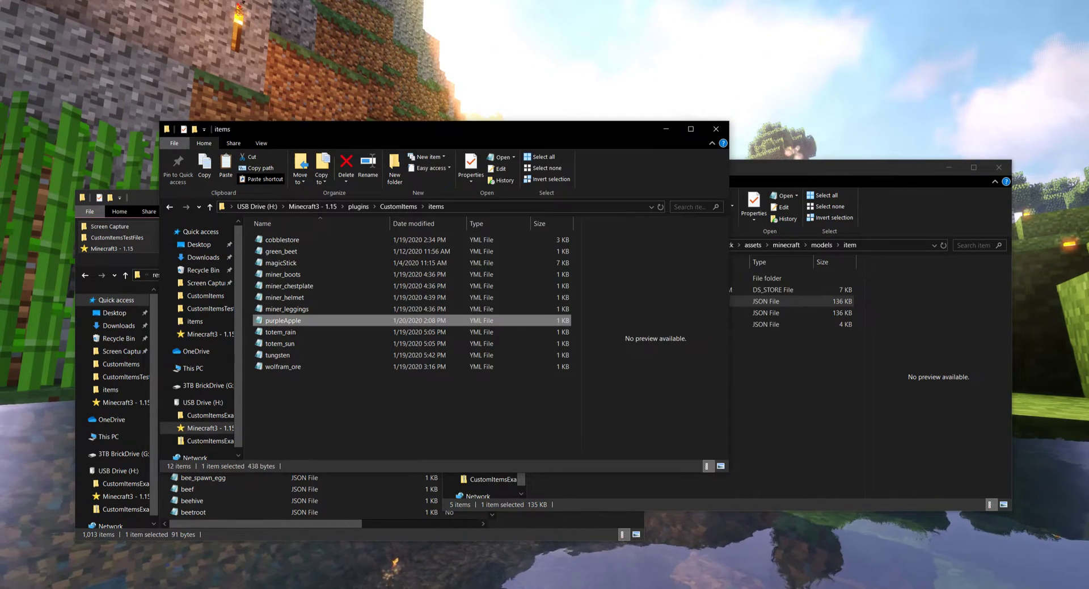
Open CUIResourcePack's apple model and set its layer0 texture to "item/apple"
{"action": "key", "text": "alt+Tab"}
{"action": "key", "text": "Return"}
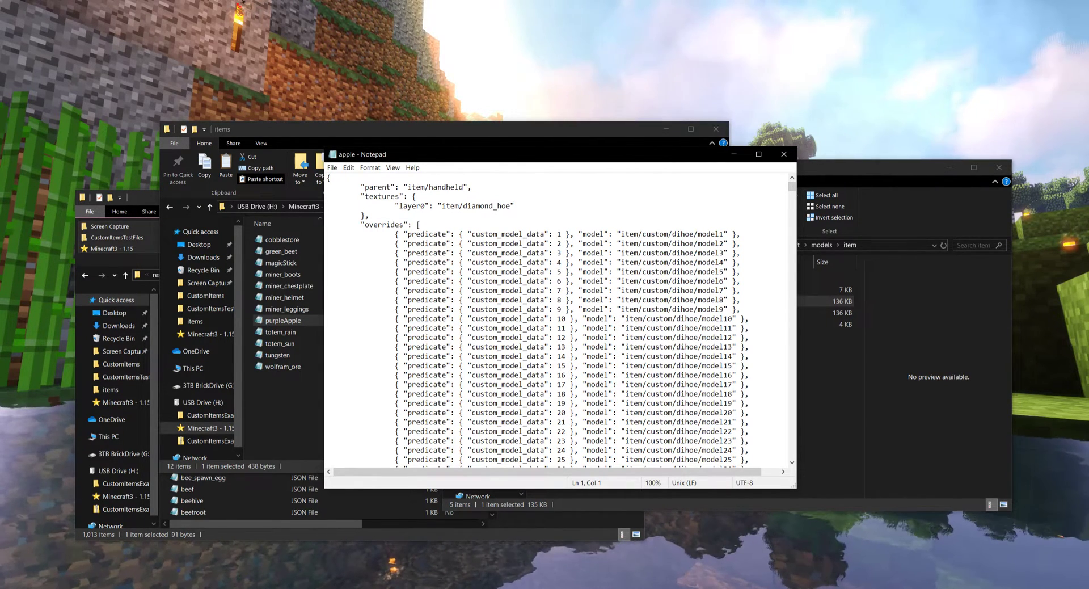
{"action": "key", "text": "shift+Left"}
{"action": "key", "text": "shift+Left"}
{"action": "key", "text": "shift+Left"}
{"action": "key", "text": "shift+Left"}
{"action": "key", "text": "shift+Left"}
{"action": "key", "text": "shift+Left"}
{"action": "key", "text": "shift+Left"}
{"action": "key", "text": "shift+Left"}
{"action": "key", "text": "shift+Left"}
{"action": "key", "text": "shift+Left"}
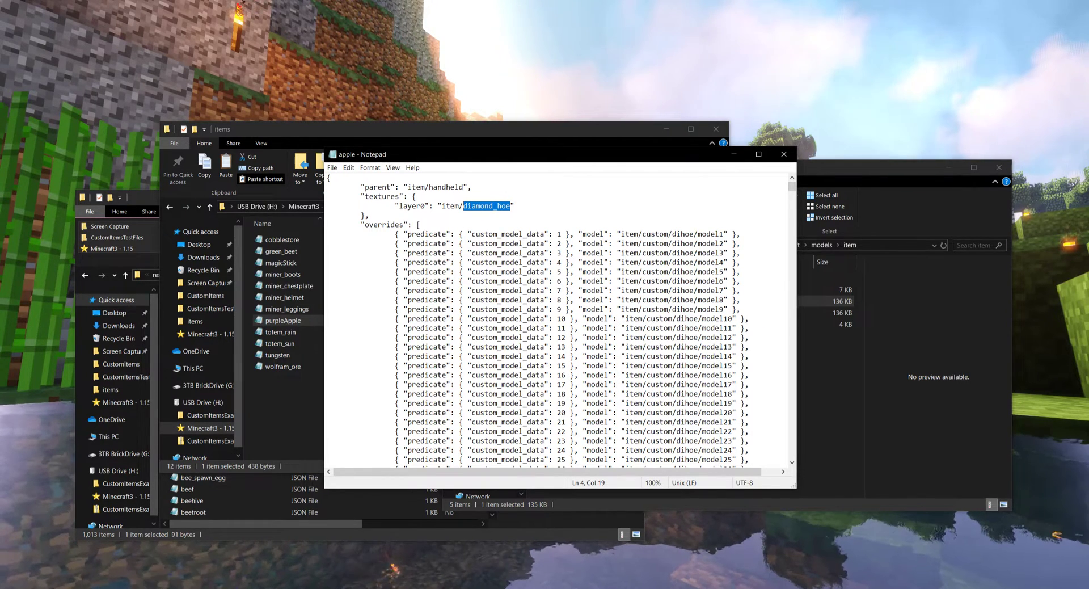
{"action": "type", "text": "a"}
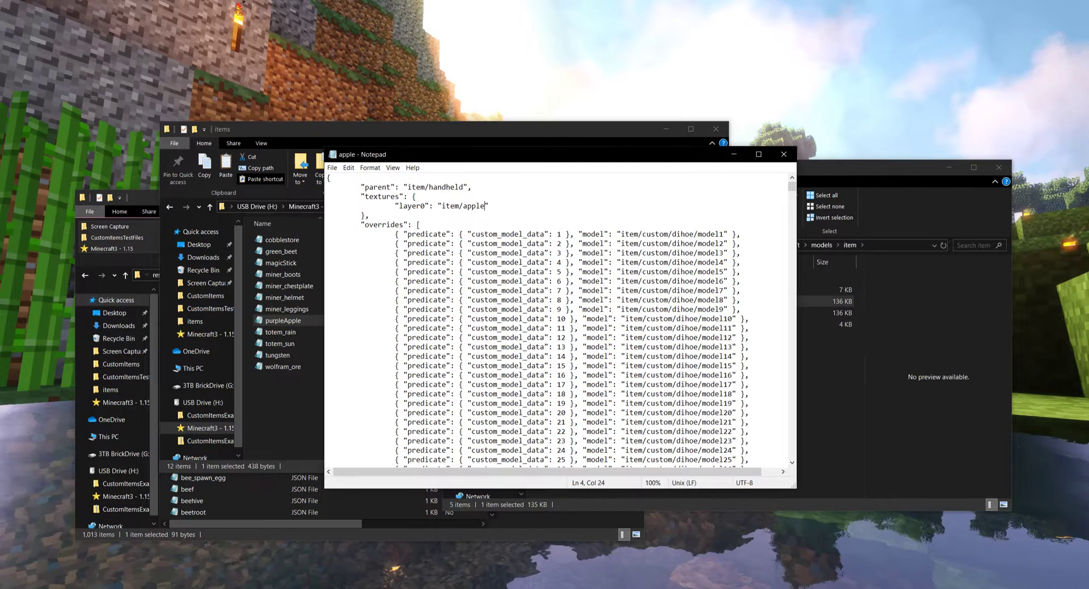
Examine the first override line of the apple model, check the purpleApple item file, and return to the apple model
{"action": "left_click_drag", "start_coordinate": [736, 234], "coordinate": [395, 233]}
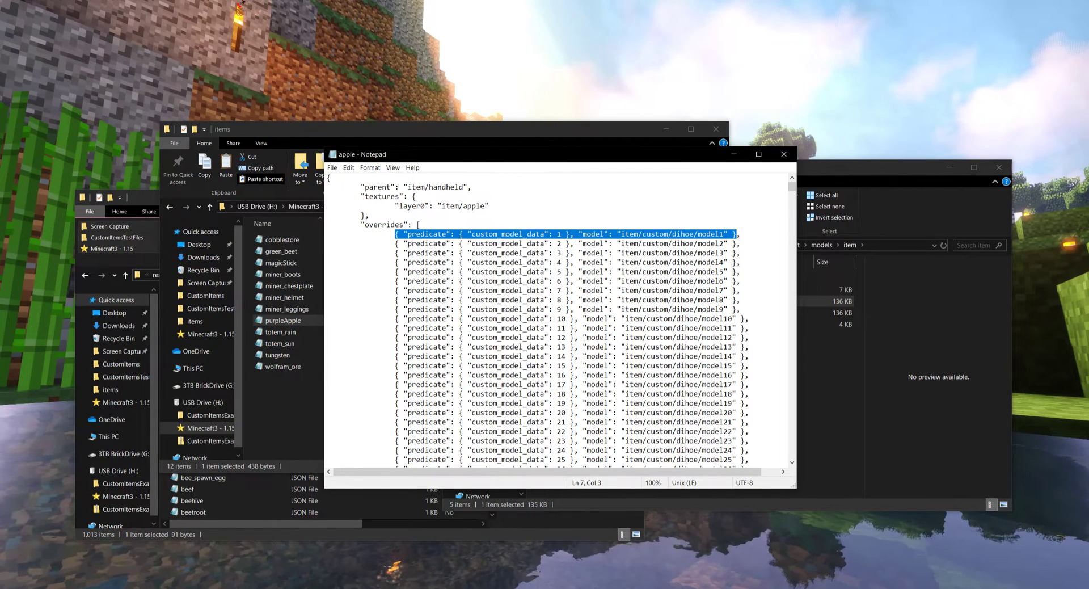
{"action": "left_click", "coordinate": [561, 234]}
{"action": "left_click", "coordinate": [283, 320]}
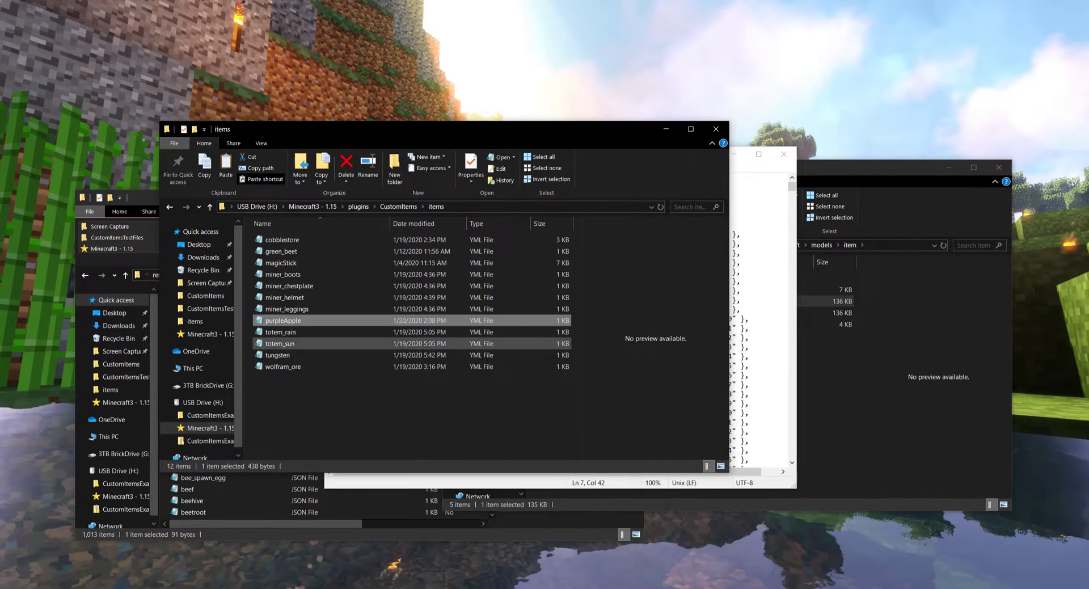
{"action": "double_click", "coordinate": [283, 321]}
{"action": "left_click_drag", "start_coordinate": [387, 215], "coordinate": [327, 215]}
{"action": "left_click", "coordinate": [784, 154]}
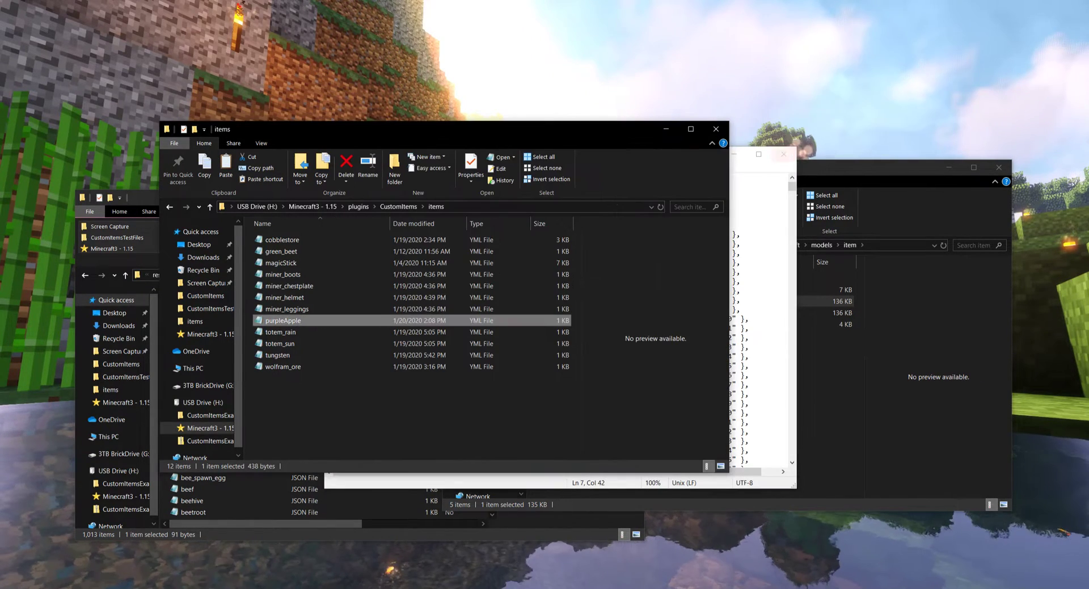
{"action": "key", "text": "alt+Tab"}
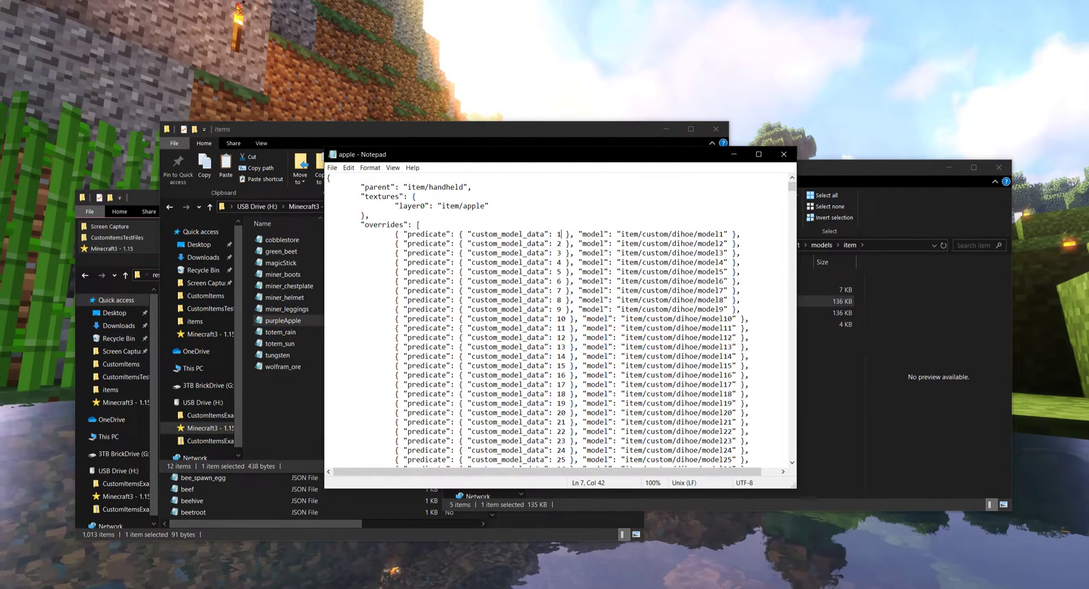
Uncover the resource pack's item models folder and copy model1 from its custom/dihoe subfolder
{"action": "left_click_drag", "start_coordinate": [860, 168], "coordinate": [904, 268]}
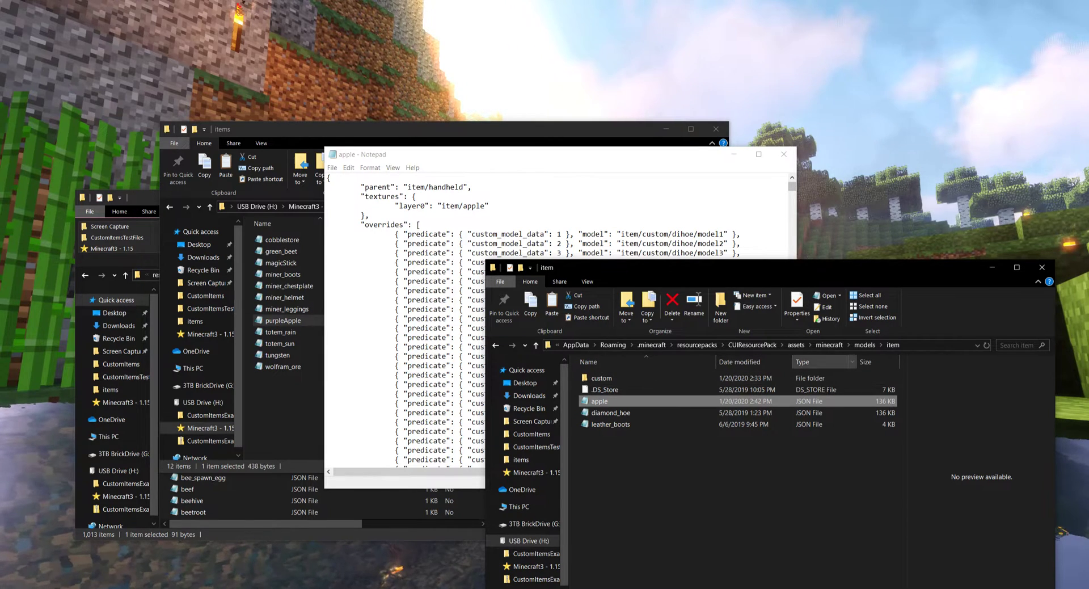
{"action": "left_click", "coordinate": [864, 345]}
{"action": "double_click", "coordinate": [649, 387]}
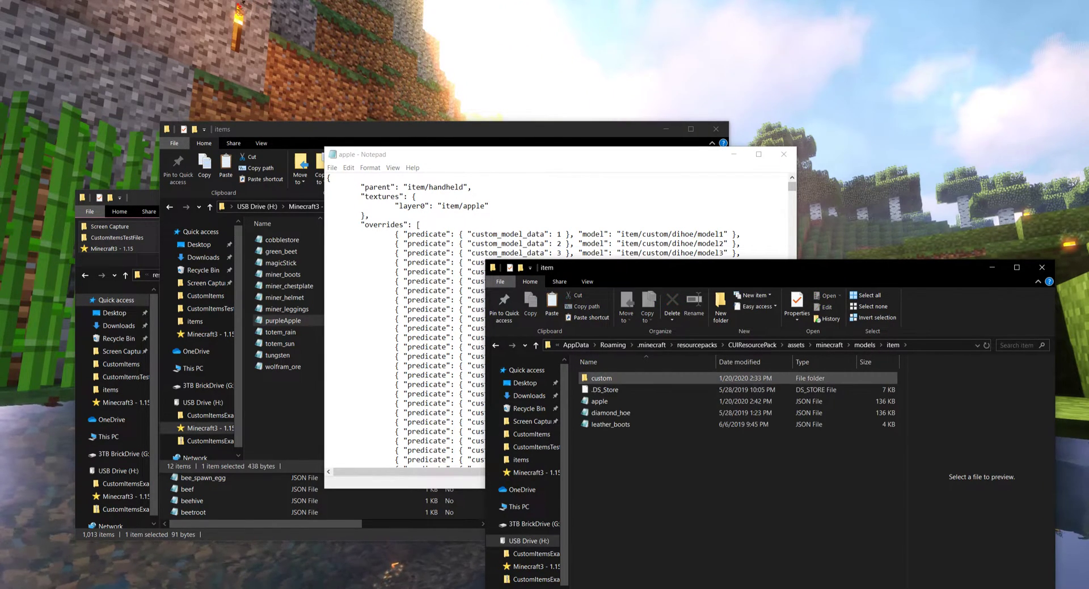
{"action": "double_click", "coordinate": [650, 378]}
{"action": "double_click", "coordinate": [650, 378]}
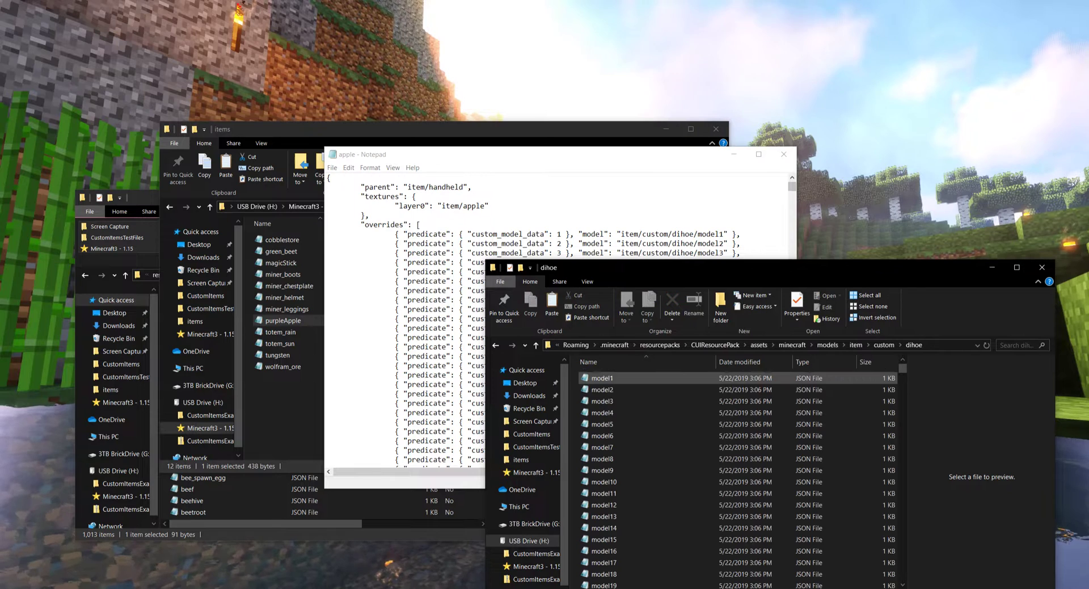
{"action": "left_click", "coordinate": [624, 377]}
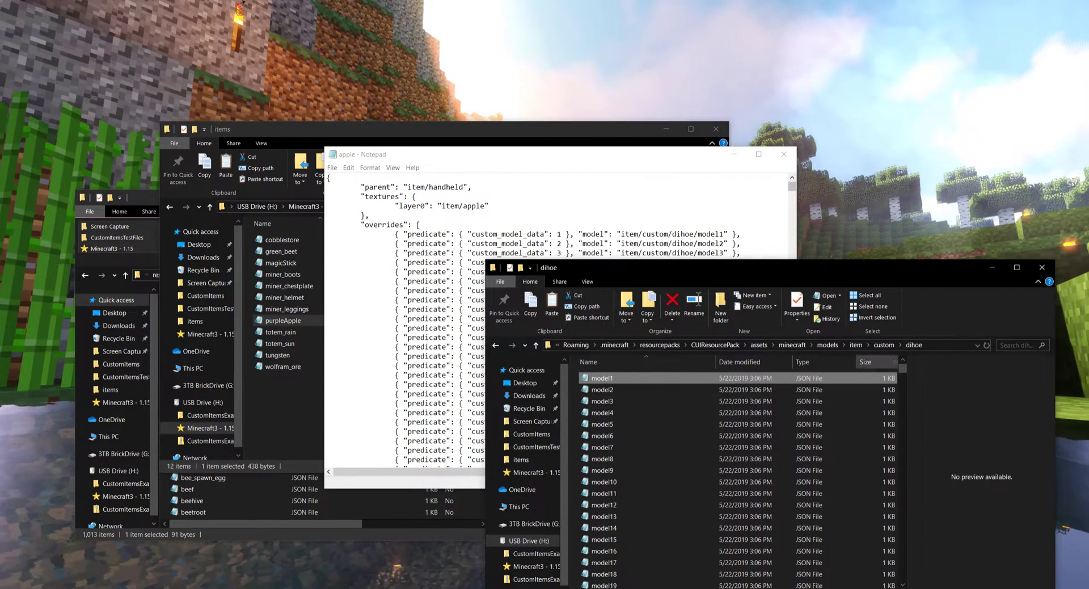
Create a new folder called apple in the item models' custom folder
{"action": "left_click", "coordinate": [884, 345]}
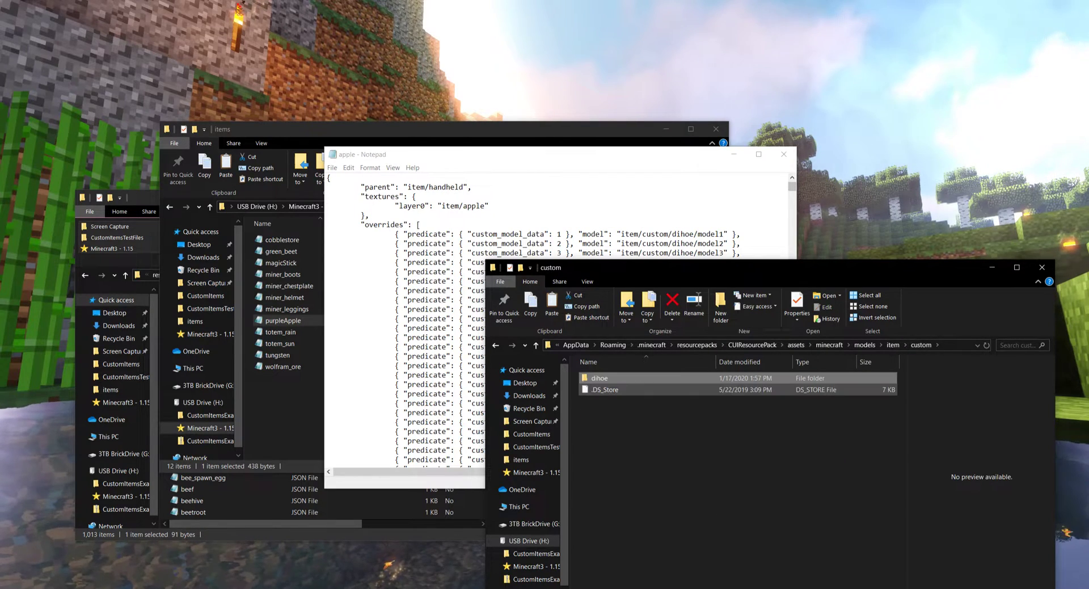
{"action": "key", "text": "ctrl+shift+n"}
{"action": "type", "text": "ap"}
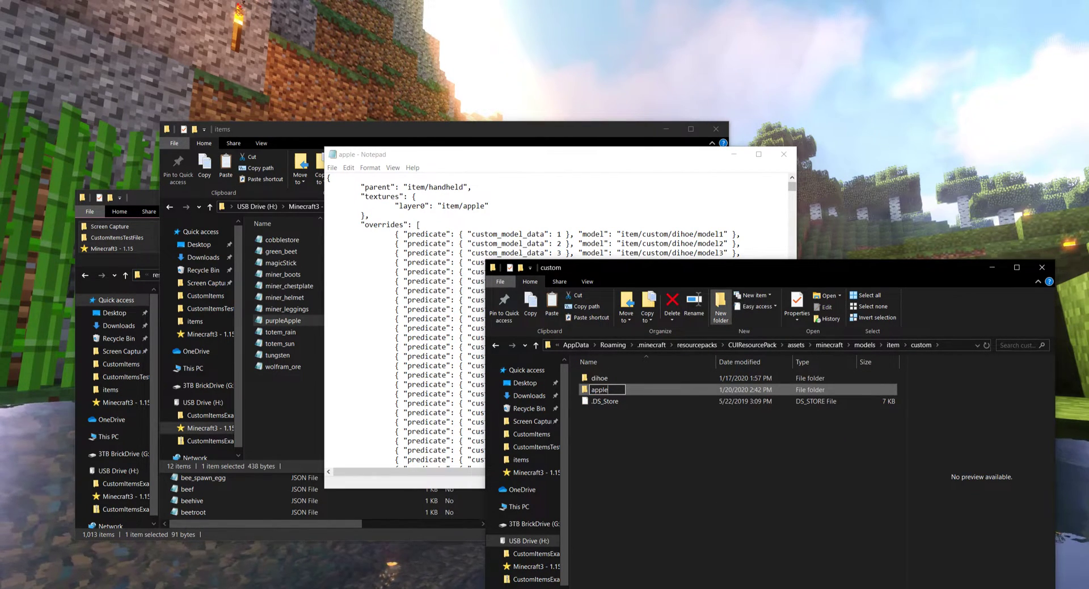
{"action": "type", "text": "ple"}
{"action": "key", "text": "Return"}
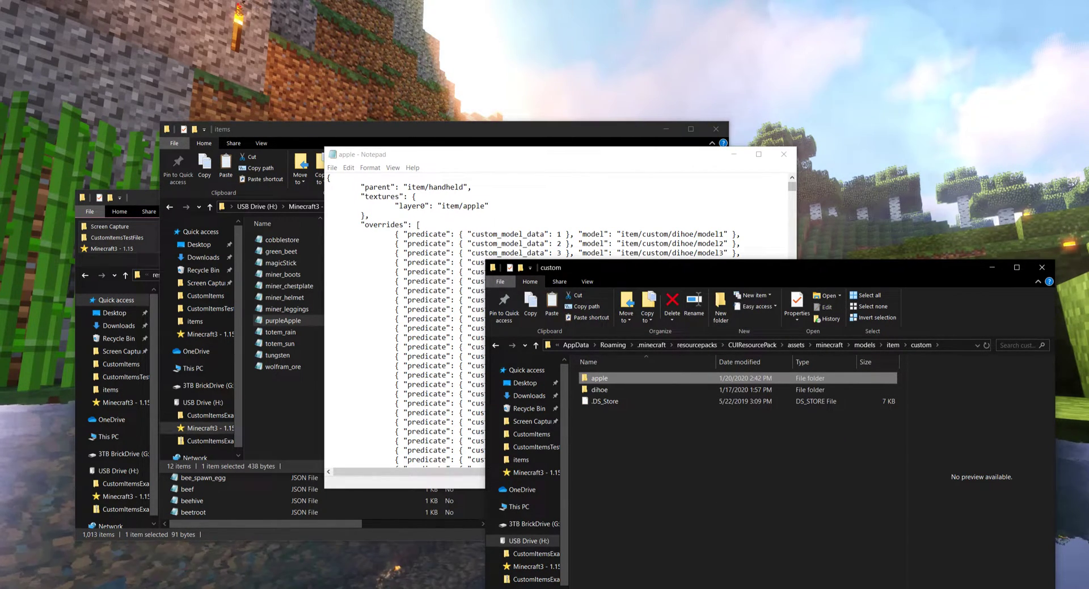
Change the first override's model path to "item/custom/apple/model1" in the apple model and save the file
{"action": "left_click_drag", "start_coordinate": [694, 234], "coordinate": [672, 234]}
{"action": "type", "text": "apple"}
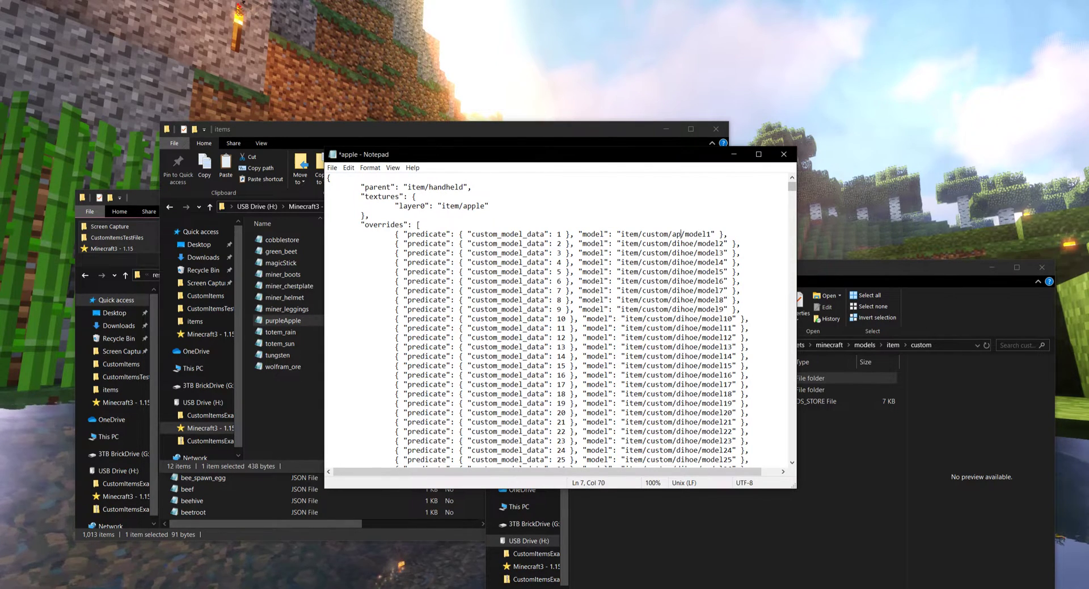
{"action": "key", "text": "ctrl+s"}
Paste the copied model1 into the custom/apple folder and return to the apple model file
{"action": "key", "text": "alt+Tab"}
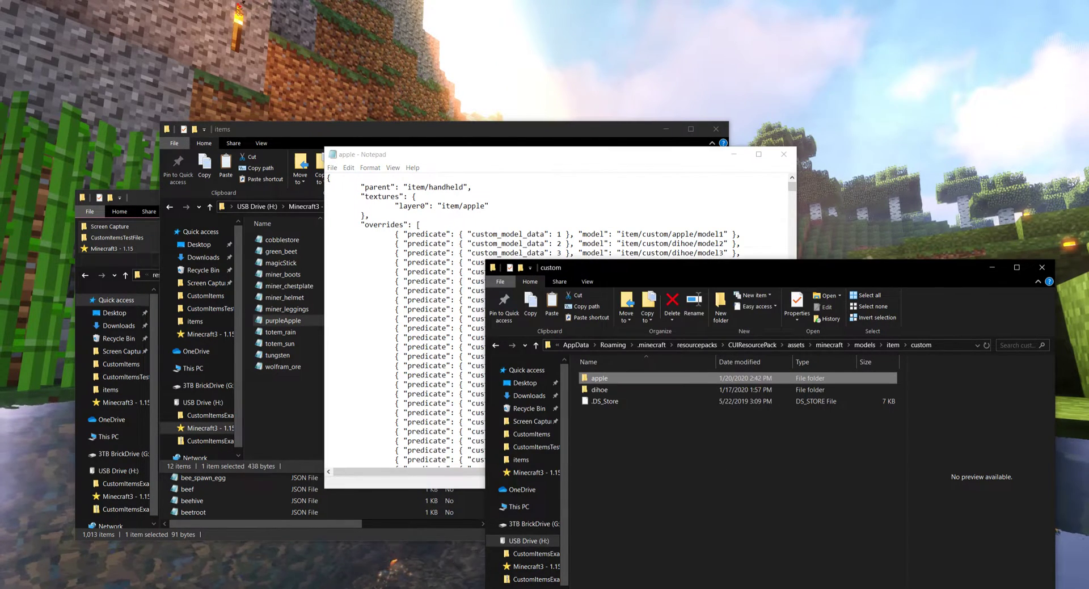
{"action": "key", "text": "Return"}
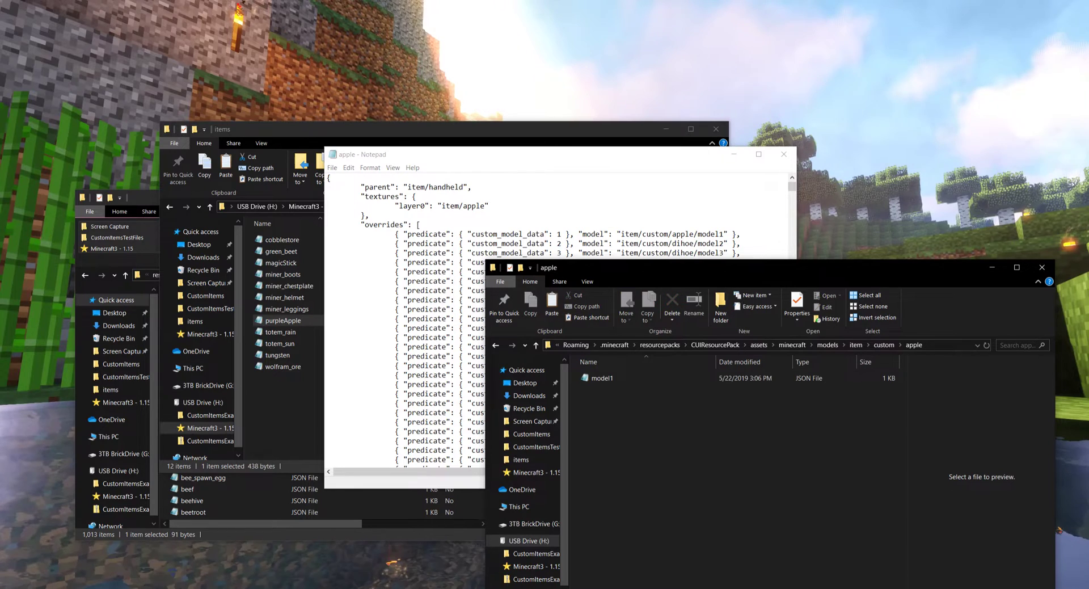
{"action": "key", "text": "alt+Tab"}
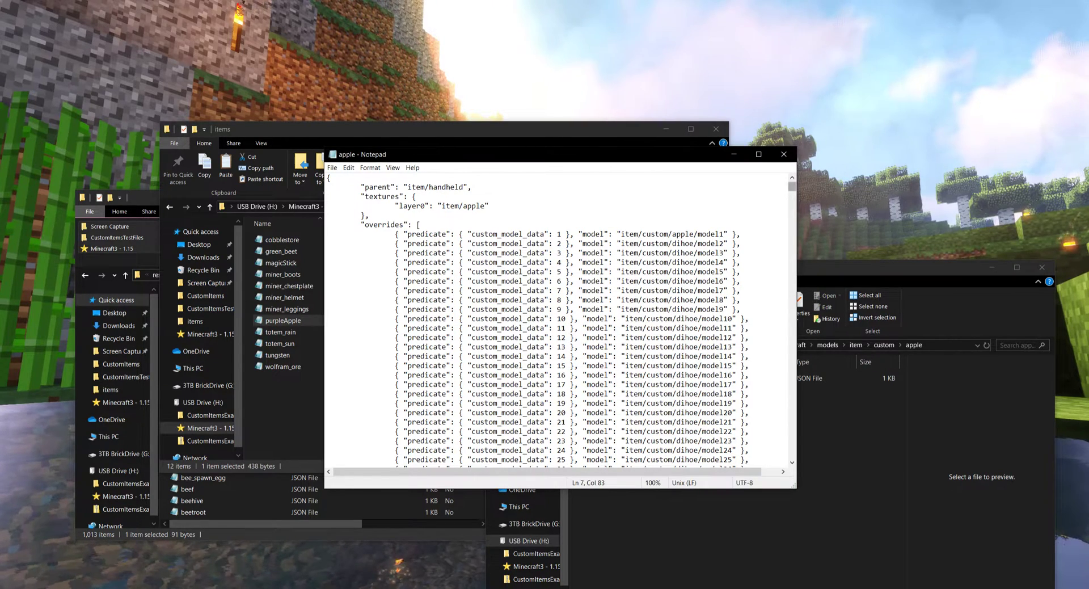
Delete the overrides for custom_model_data 2 to 1560 so only the first one remains, and save the apple model
{"action": "left_click_drag", "start_coordinate": [792, 186], "coordinate": [792, 453]}
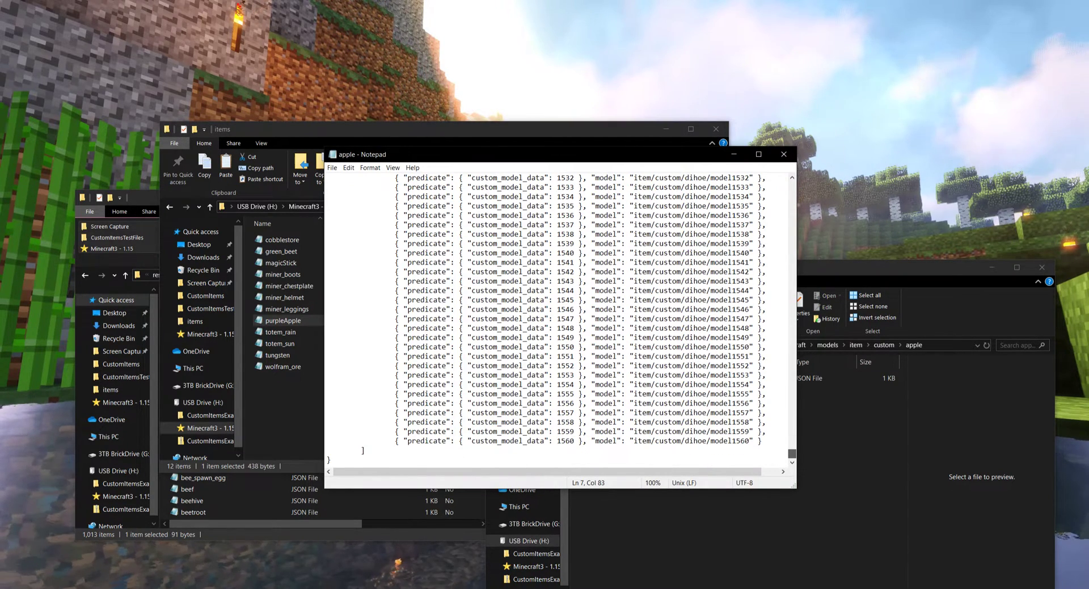
{"action": "key", "text": "ctrl+a"}
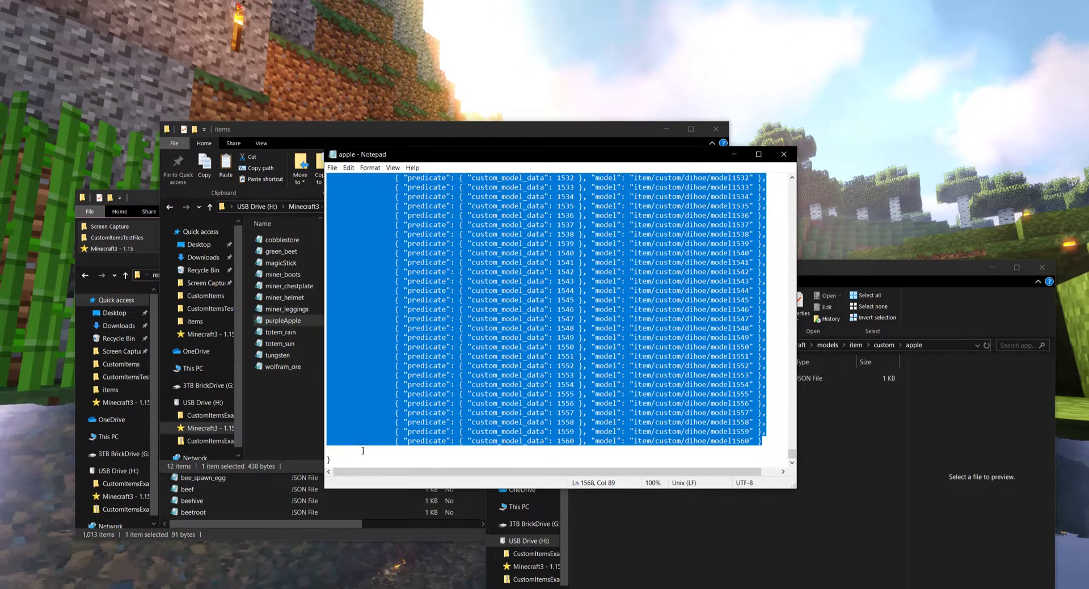
{"action": "key", "text": "ctrl+z"}
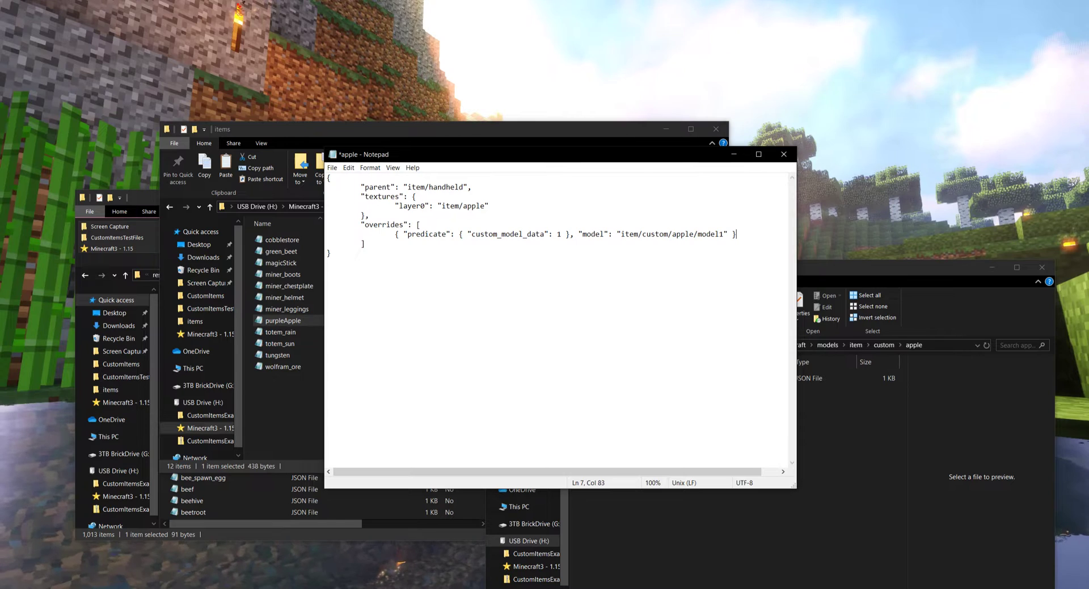
{"action": "key", "text": "ctrl+s"}
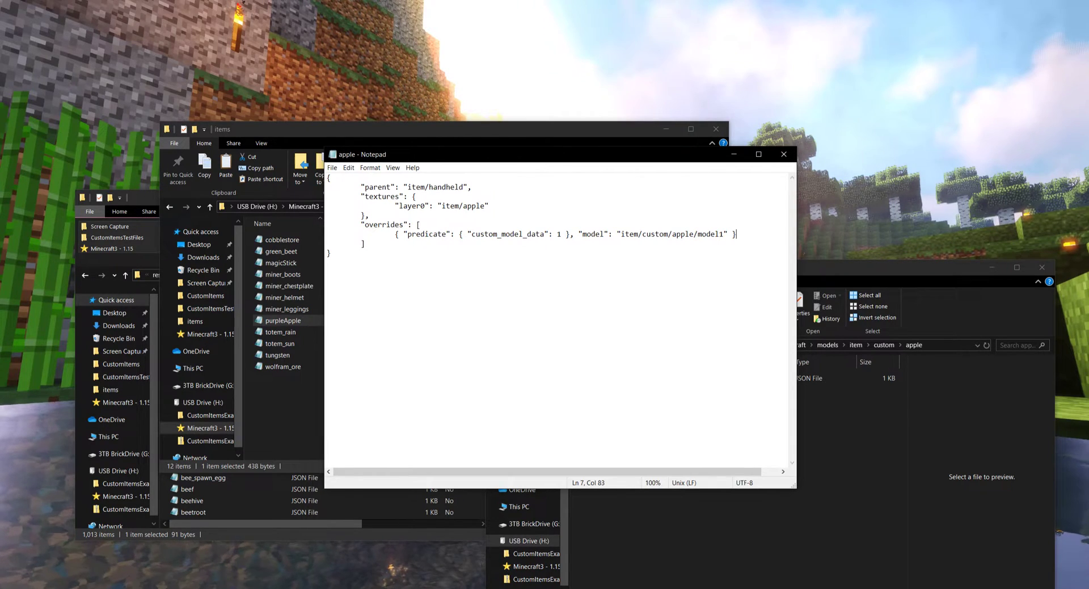
Review the remaining override line, the layer0 texture name and the override's model path, and close the apple model
{"action": "key", "text": "shift+Home"}
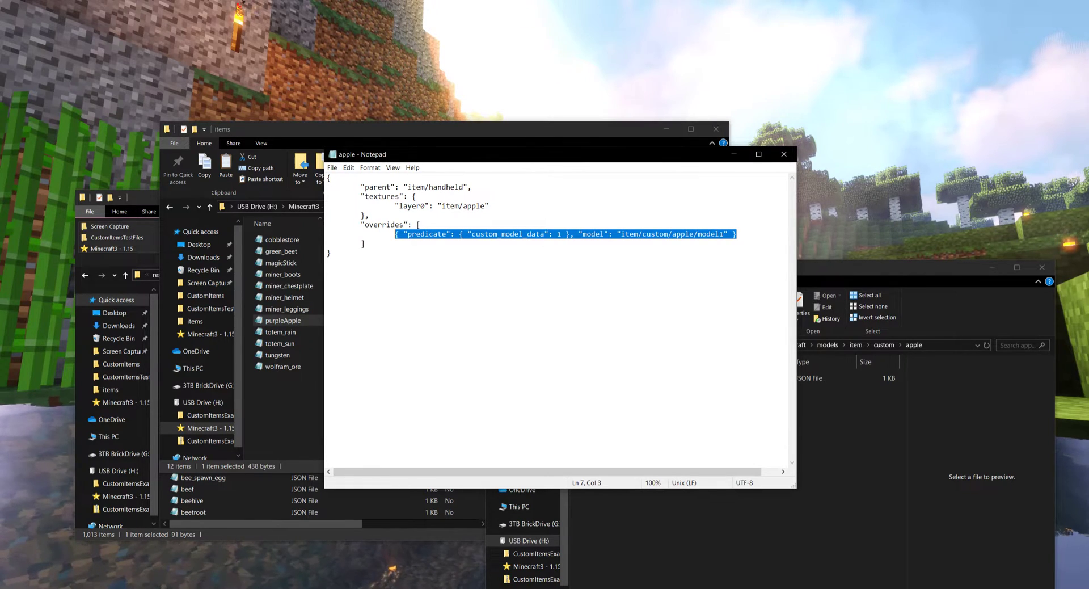
{"action": "left_click_drag", "start_coordinate": [485, 206], "coordinate": [476, 206]}
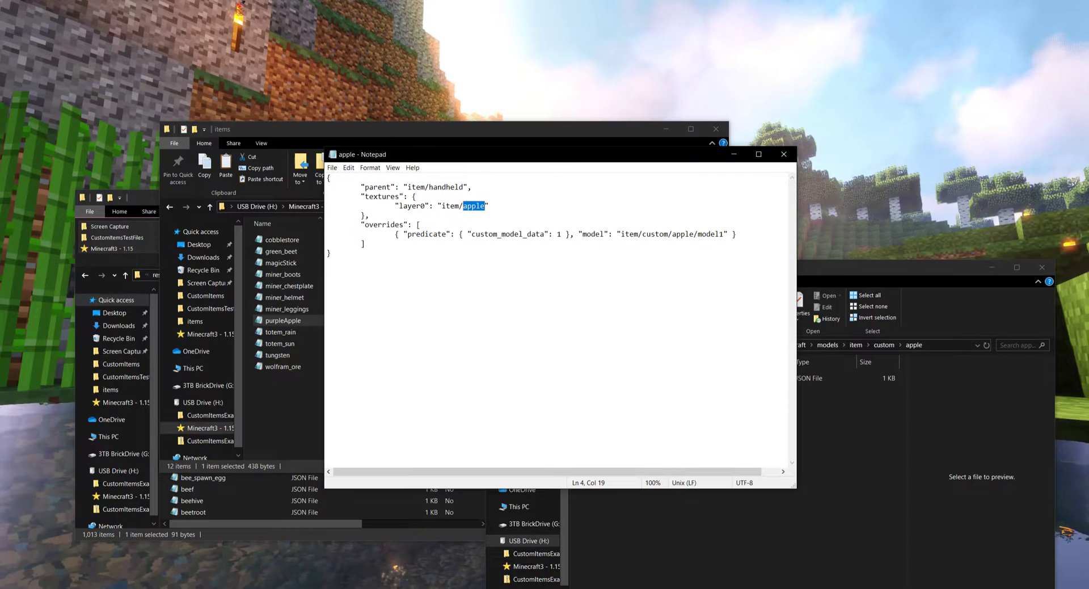
{"action": "left_click_drag", "start_coordinate": [468, 234], "coordinate": [724, 234]}
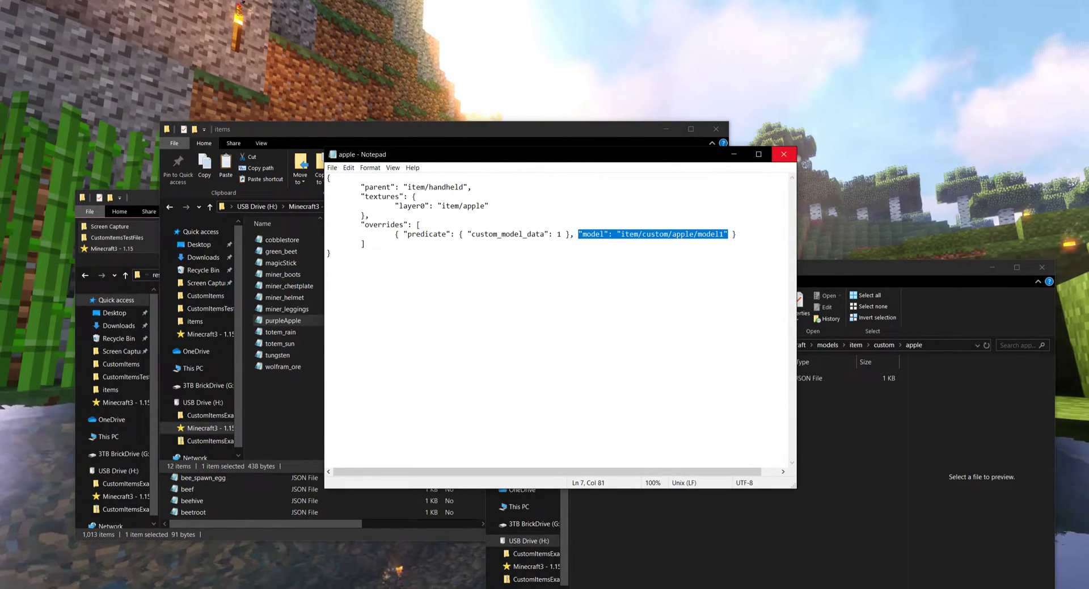
{"action": "left_click", "coordinate": [783, 154]}
Open model1 in the custom/apple folder, check its textures entry, and close it
{"action": "double_click", "coordinate": [595, 378]}
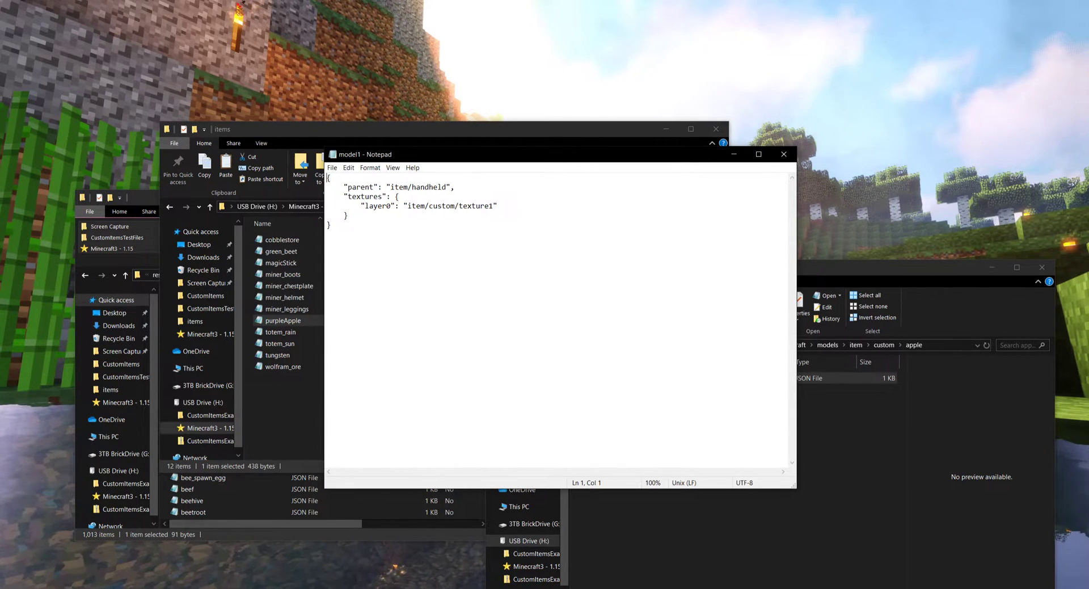
{"action": "left_click_drag", "start_coordinate": [382, 196], "coordinate": [348, 197]}
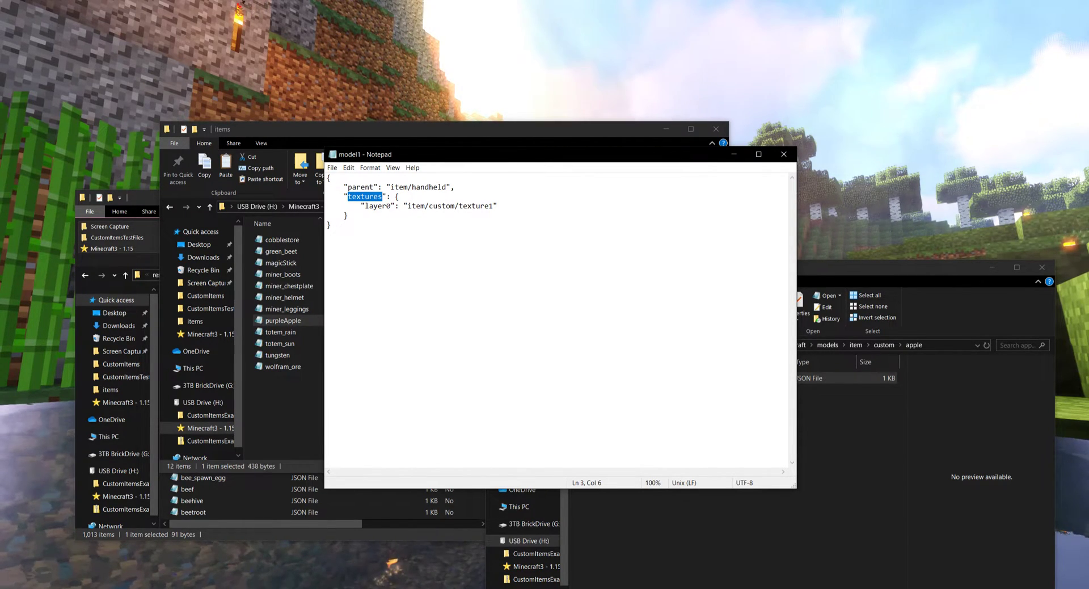
{"action": "left_click", "coordinate": [783, 154]}
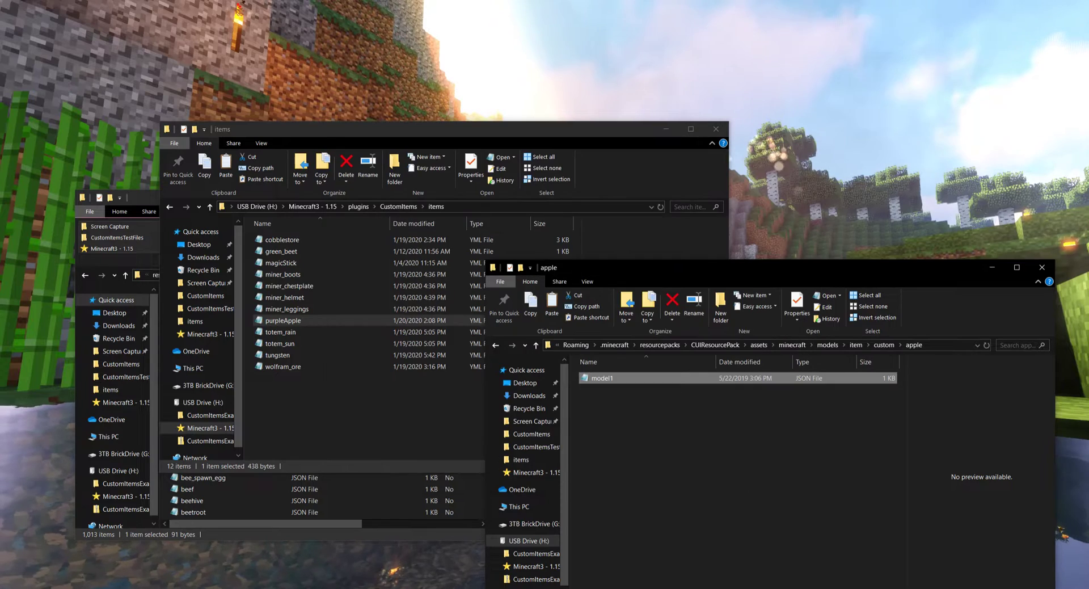
Reopen model1 and arrange it side by side with the resource pack's folder window
{"action": "left_click_drag", "start_coordinate": [838, 272], "coordinate": [683, 136]}
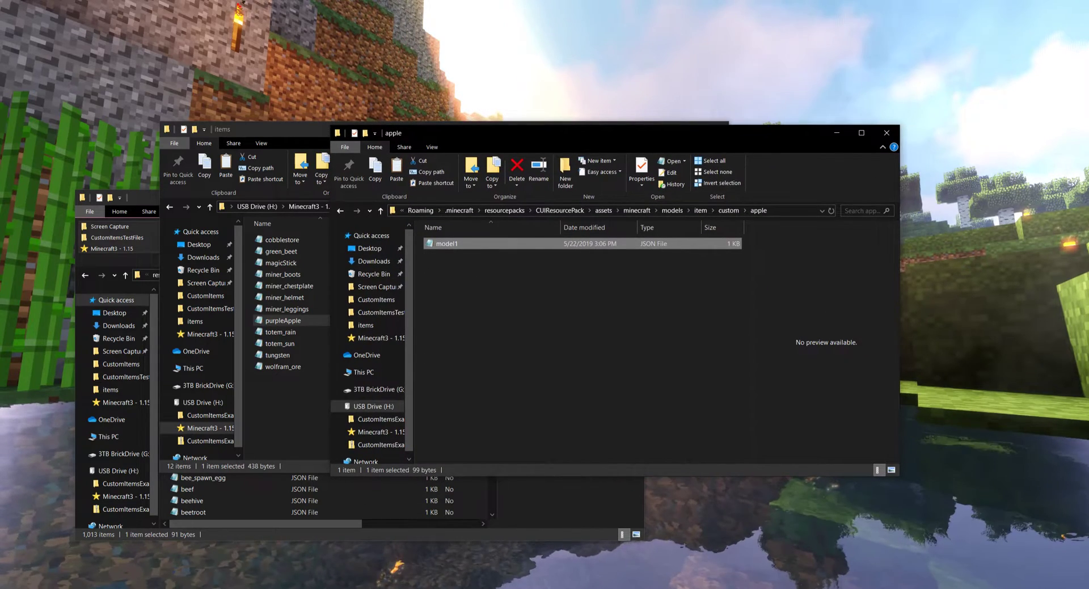
{"action": "double_click", "coordinate": [709, 242]}
{"action": "left_click_drag", "start_coordinate": [558, 155], "coordinate": [301, 162]}
{"action": "left_click_drag", "start_coordinate": [639, 133], "coordinate": [680, 144]}
Browse to the textures/item/custom folder in CUIResourcePack's minecraft assets
{"action": "left_click", "coordinate": [678, 221]}
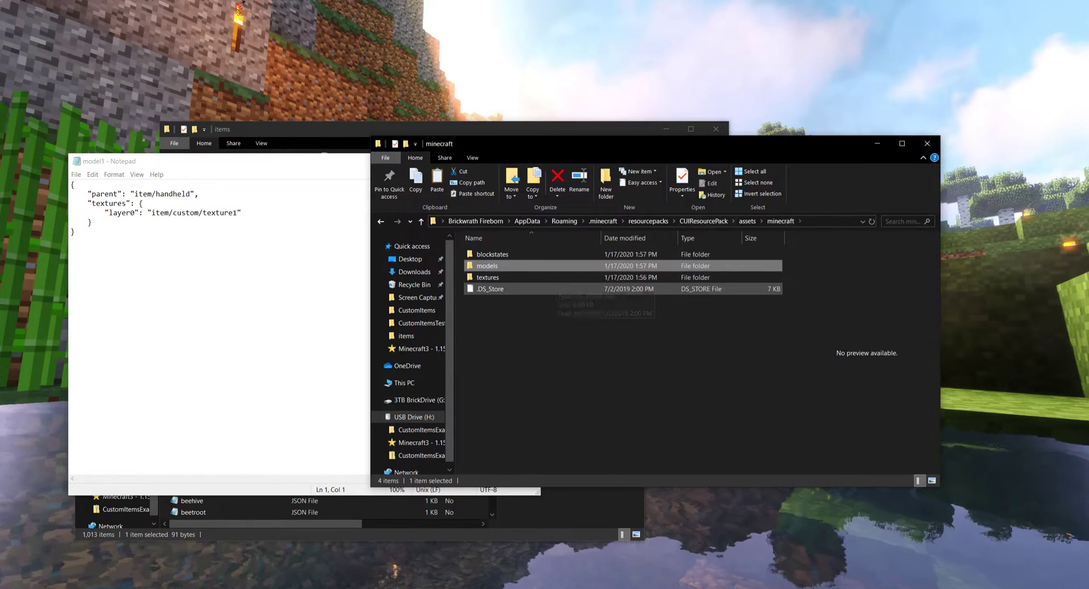
{"action": "double_click", "coordinate": [555, 277]}
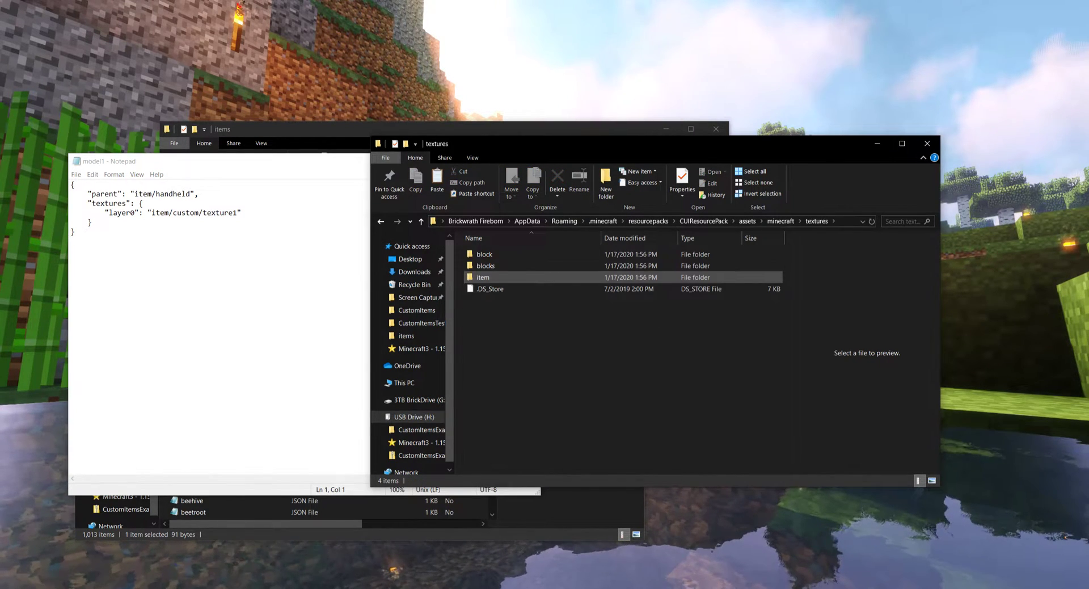
{"action": "double_click", "coordinate": [522, 277]}
{"action": "double_click", "coordinate": [522, 254]}
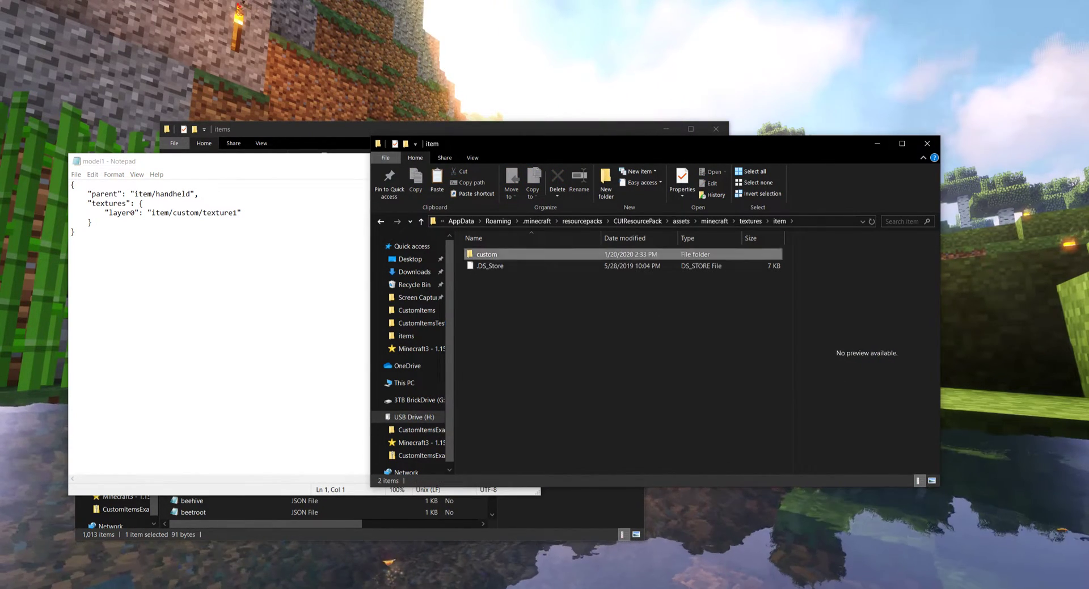
Open the texture1 image, zoom in to inspect it, and close the image viewer
{"action": "key", "text": "Right"}
{"action": "key", "text": "Return"}
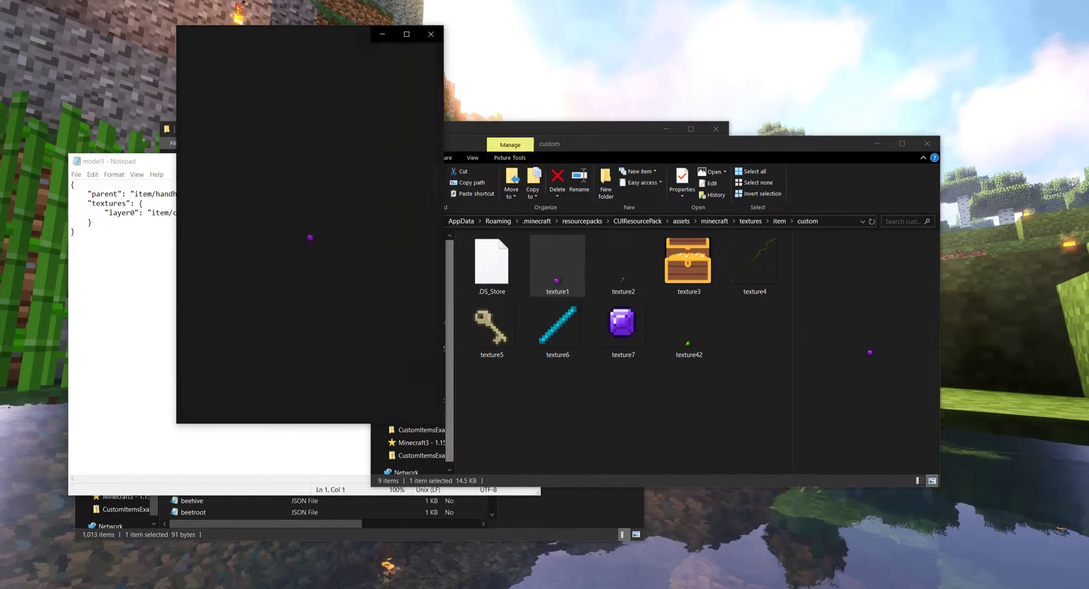
{"action": "left_click", "coordinate": [257, 55]}
{"action": "left_click_drag", "start_coordinate": [207, 83], "coordinate": [307, 83]}
{"action": "left_click_drag", "start_coordinate": [325, 35], "coordinate": [420, 39]}
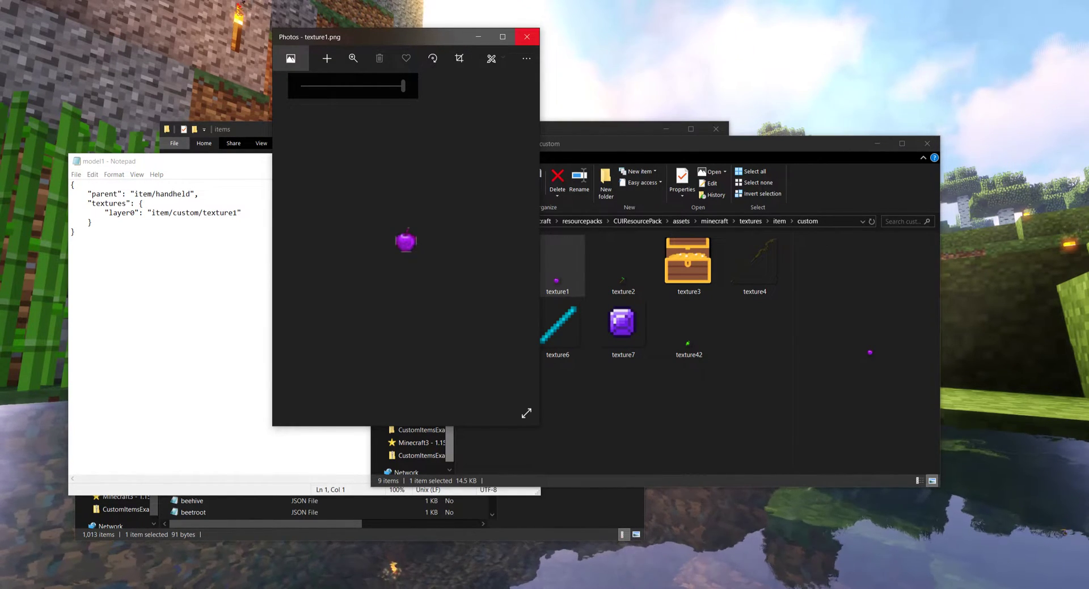
{"action": "left_click", "coordinate": [527, 36]}
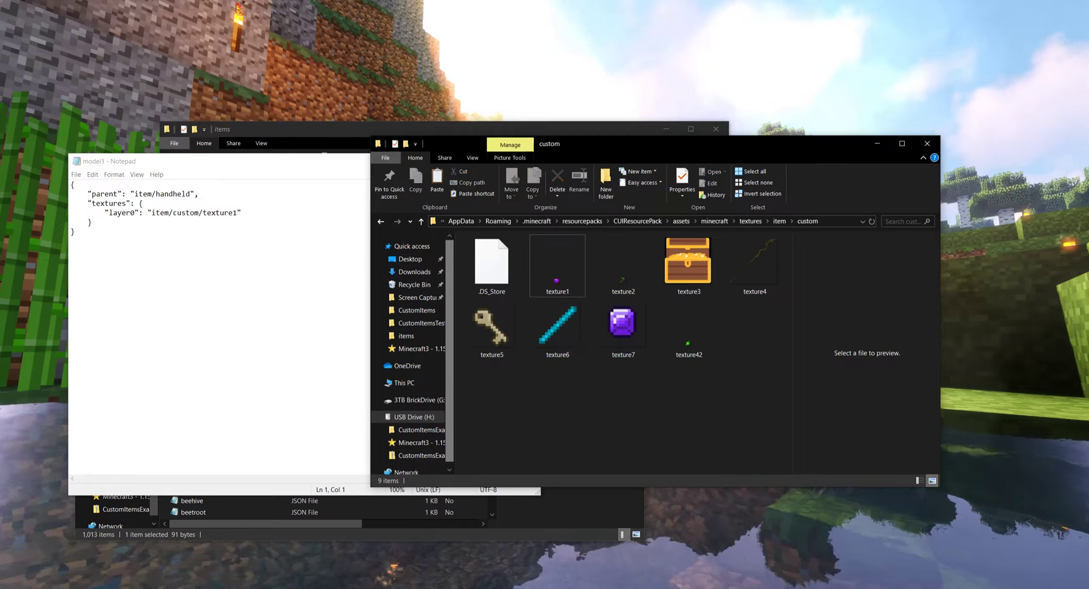
Close the model1 file, switch to Minecraft, and resume the game
{"action": "key", "text": "alt+Tab"}
{"action": "left_click", "coordinate": [527, 161]}
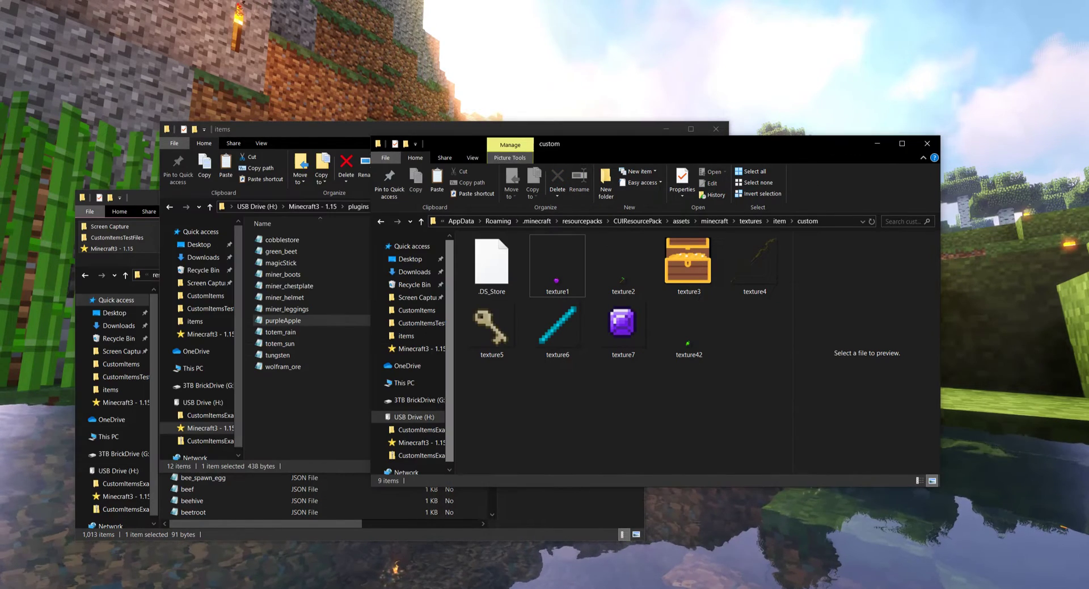
{"action": "key", "text": "alt+Tab"}
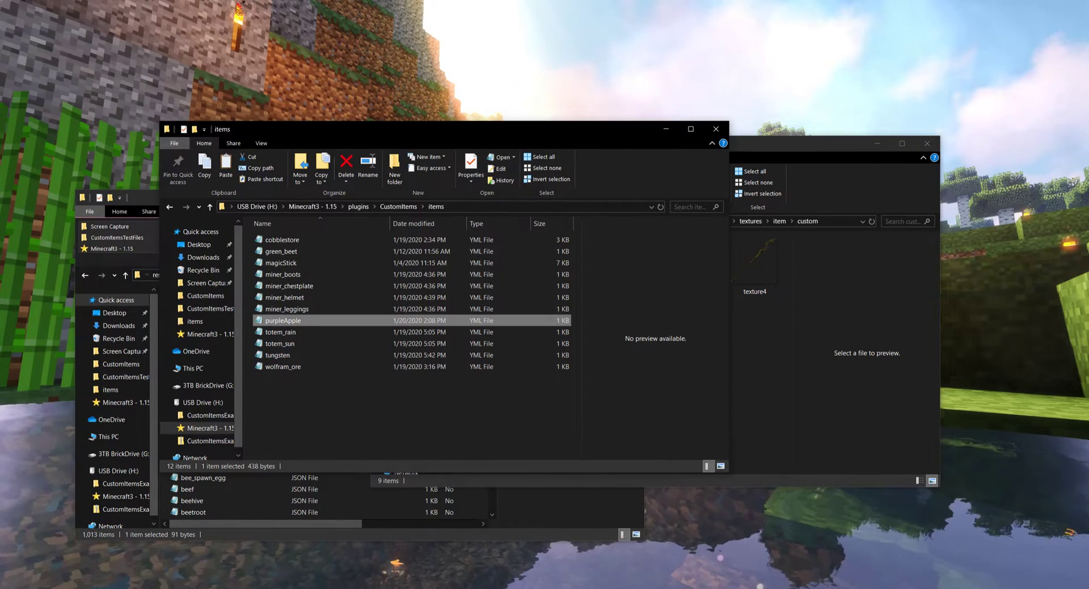
{"action": "key", "text": "alt+Tab"}
{"action": "key", "text": "Escape"}
{"action": "key", "text": "Escape"}
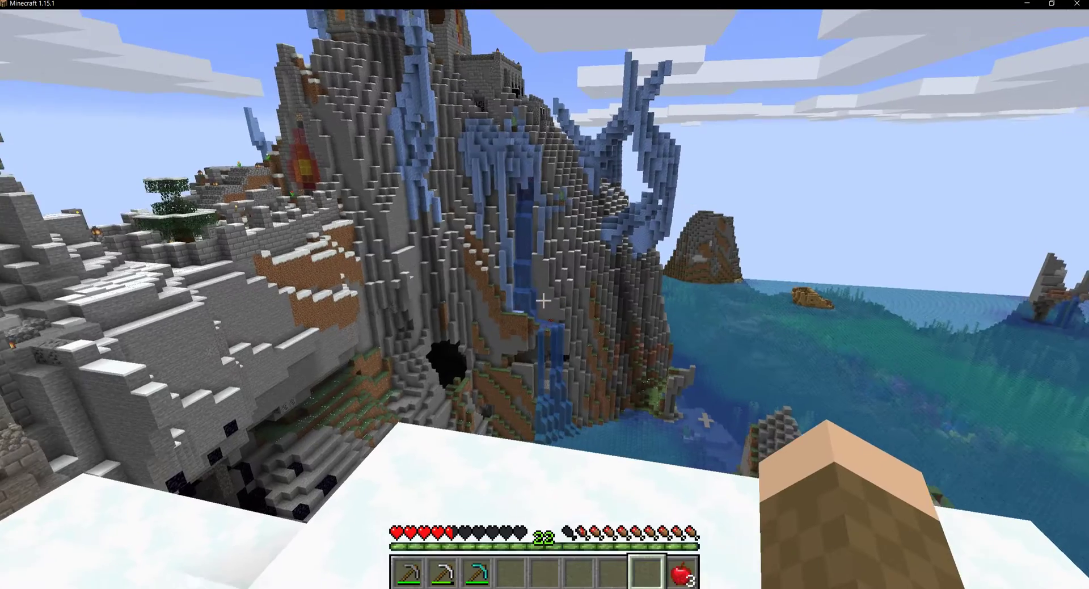
Activate CUIResourcePack in Minecraft's resource pack options and return to the game
{"action": "key", "text": "e"}
{"action": "key", "text": "e"}
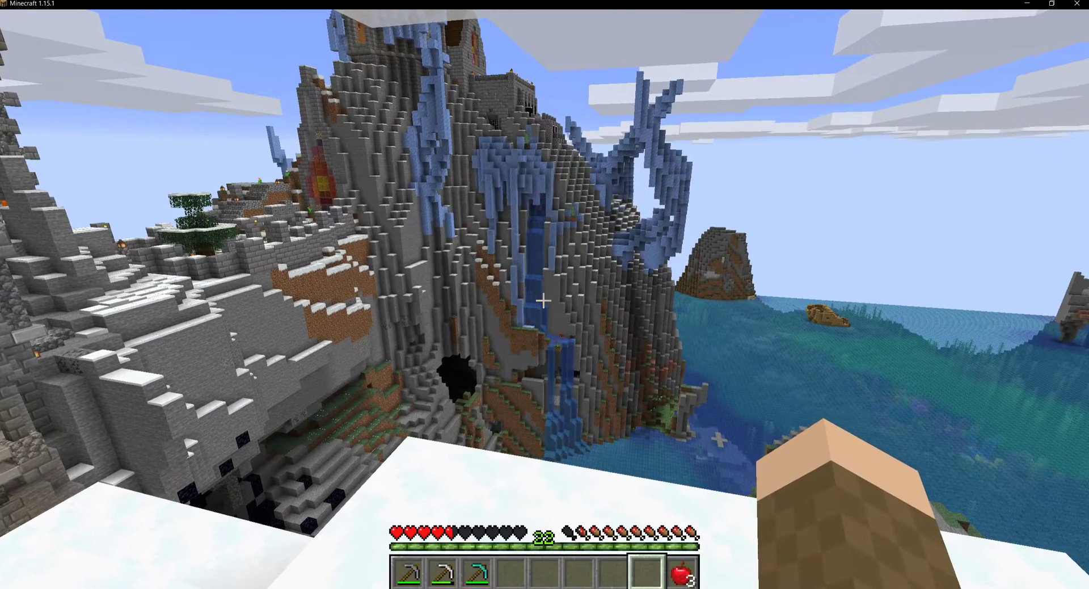
{"action": "key", "text": "Escape"}
{"action": "left_click", "coordinate": [456, 306]}
{"action": "left_click", "coordinate": [408, 314]}
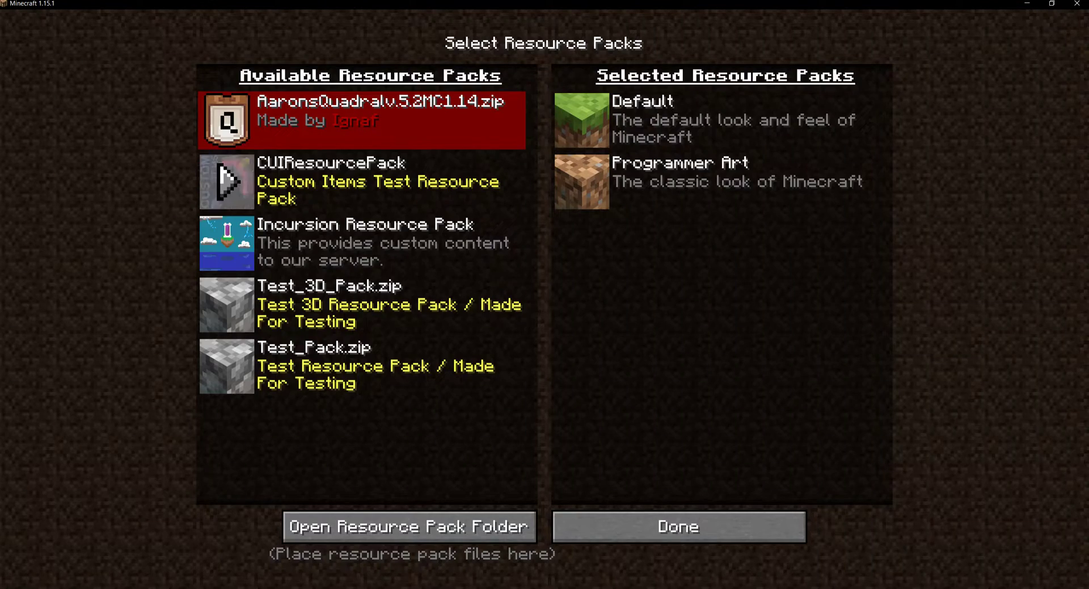
{"action": "left_click", "coordinate": [227, 181]}
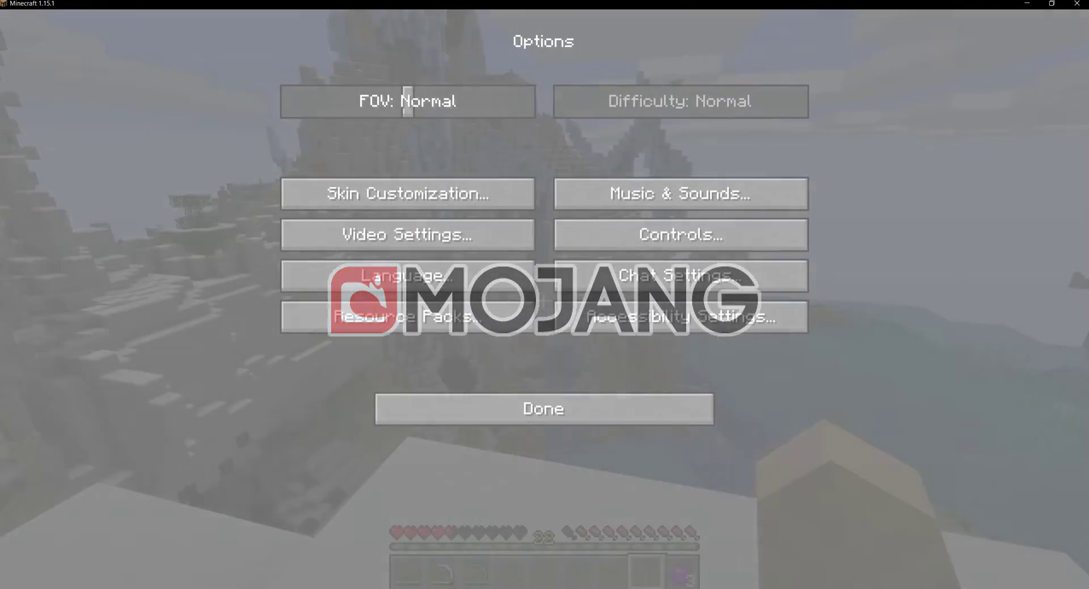
{"action": "key", "text": "Escape"}
{"action": "left_click", "coordinate": [652, 184]}
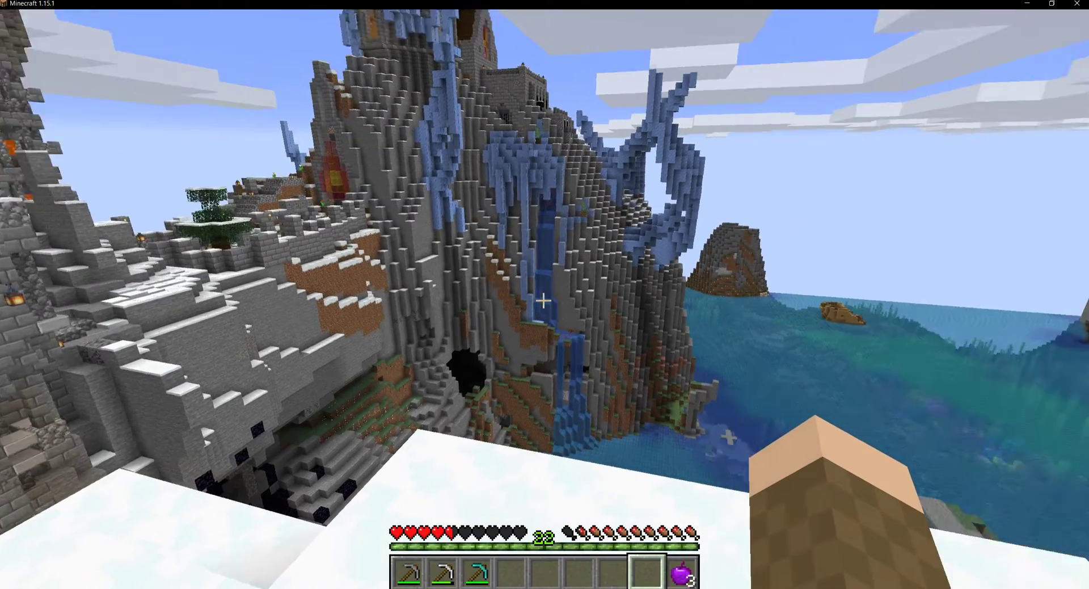
Inspect the Purple Apple's texture and tooltip in the inventory, and eat one of the apples
{"action": "key", "text": "e"}
{"action": "mouse_move", "coordinate": [675, 408]}
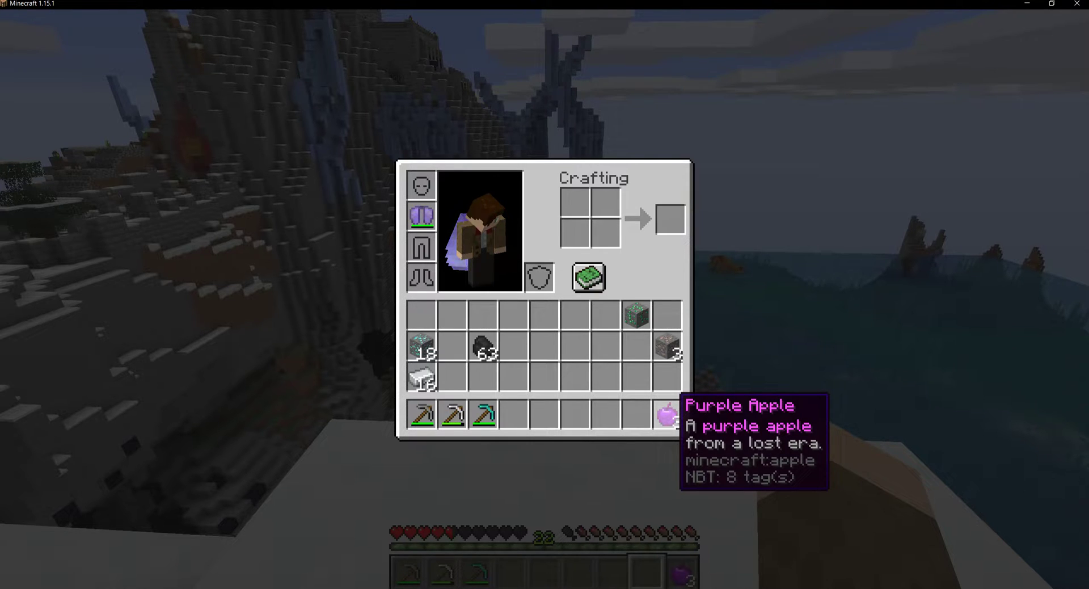
{"action": "key", "text": "e"}
{"action": "key", "text": "9"}
{"action": "right_click", "coordinate": [544, 300]}
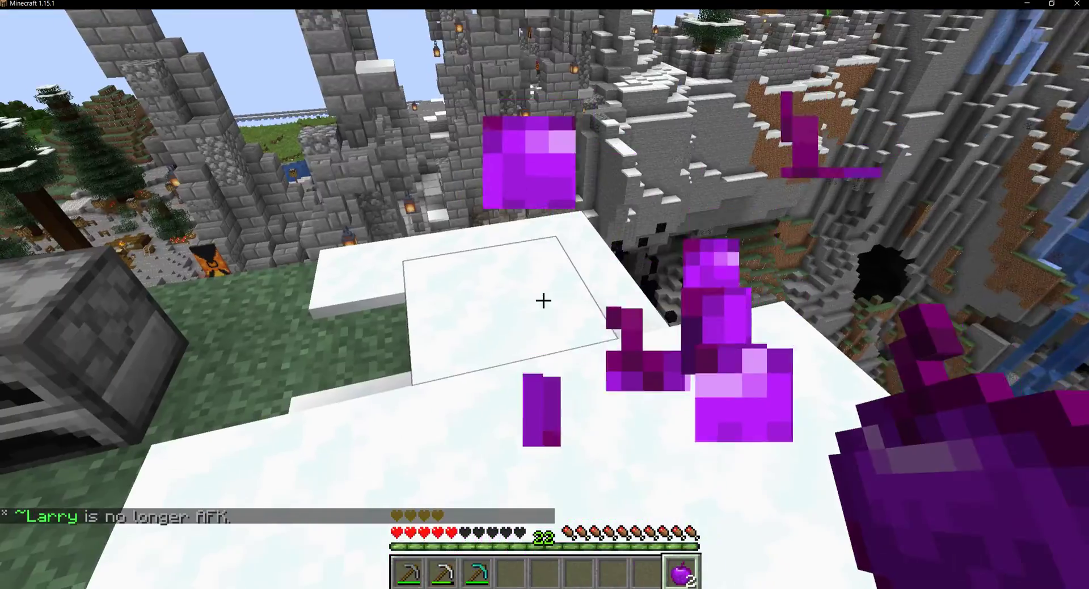
Throw a purple apple onto the snow to view its texture in the world, and recheck the stack in the inventory
{"action": "right_click", "coordinate": [543, 300]}
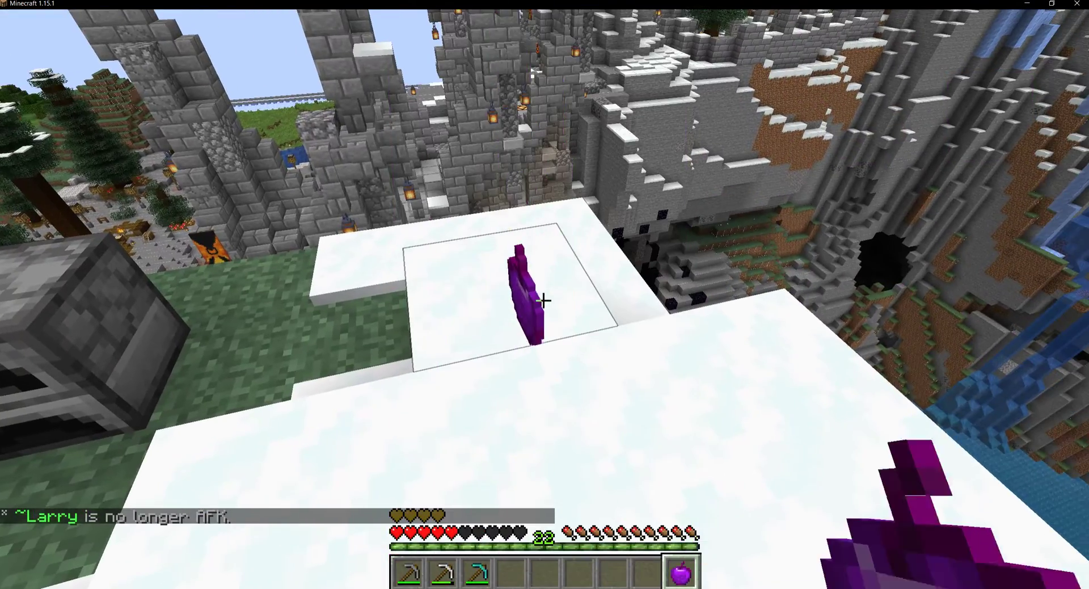
{"action": "right_click", "coordinate": [543, 300]}
{"action": "key", "text": "7"}
{"action": "left_click", "coordinate": [544, 300]}
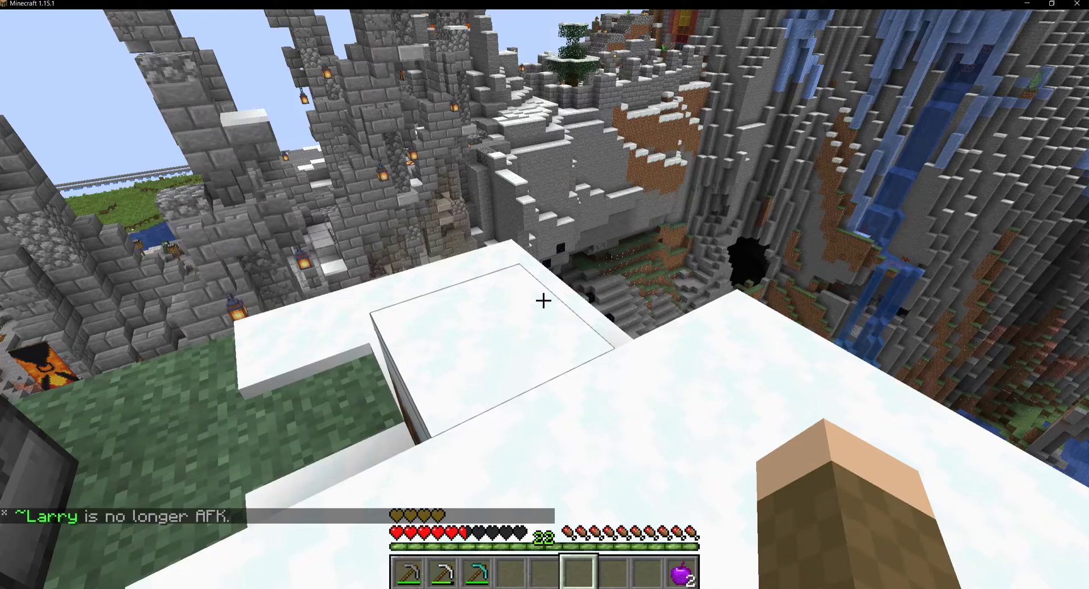
{"action": "key", "text": "e"}
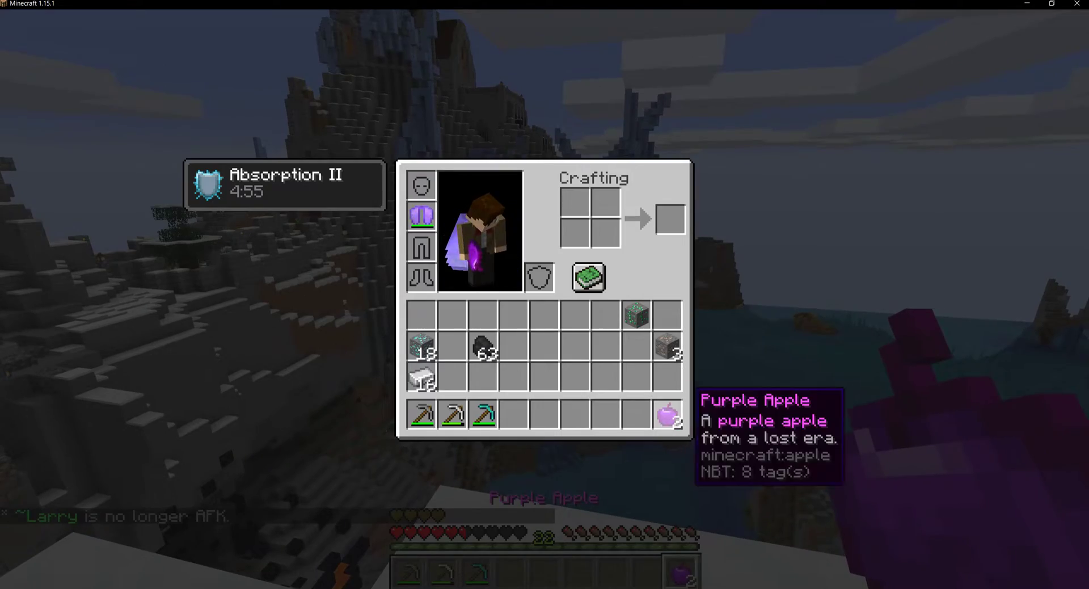
{"action": "key", "text": "e"}
{"action": "key", "text": "9"}
{"action": "key", "text": "Escape"}
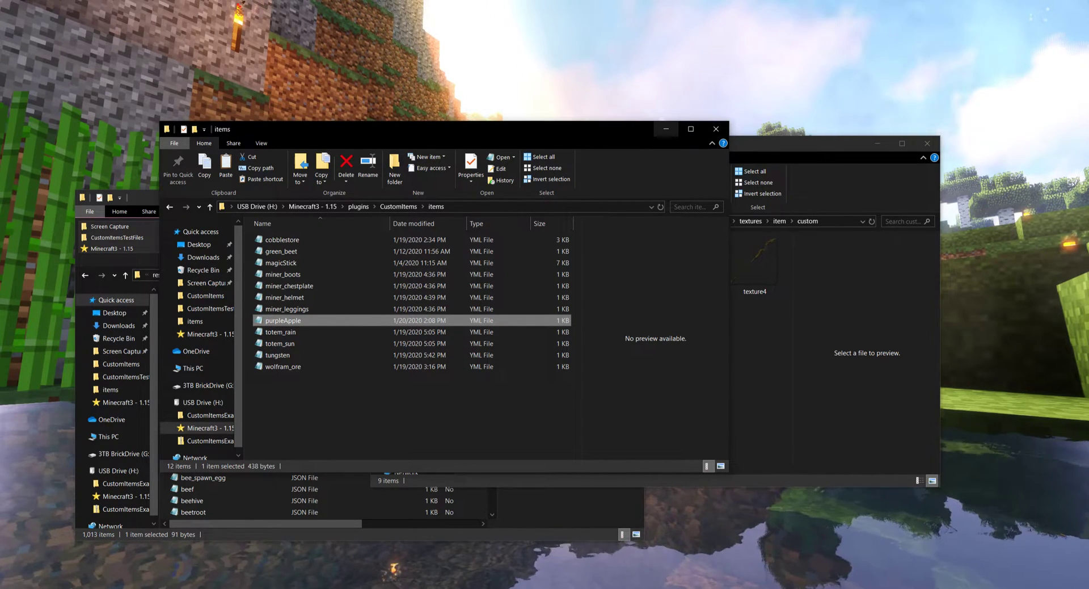
Minimize the plugin's items folder window and duplicate texture1 in the custom textures folder, naming the copy purpleApple
{"action": "left_click", "coordinate": [666, 129]}
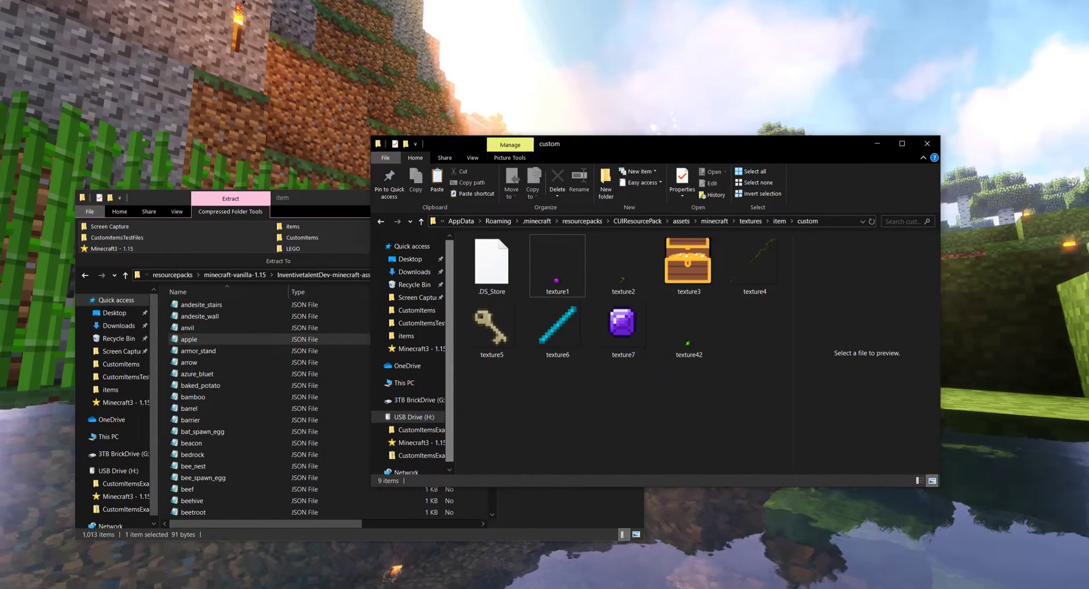
{"action": "left_click", "coordinate": [556, 266]}
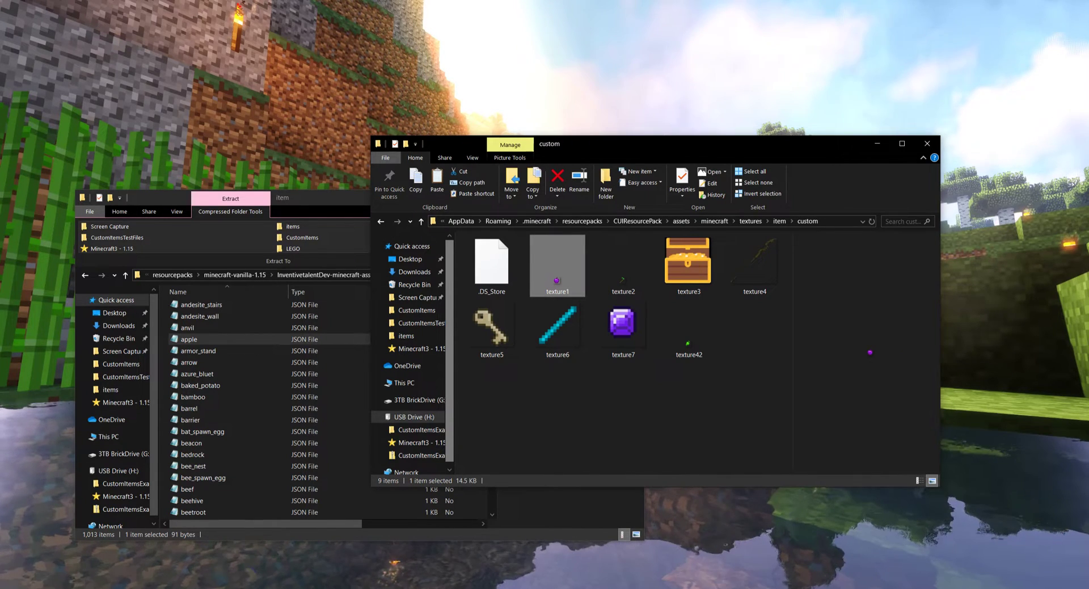
{"action": "key", "text": "ctrl+c"}
{"action": "key", "text": "ctrl+v"}
{"action": "left_click", "coordinate": [579, 181]}
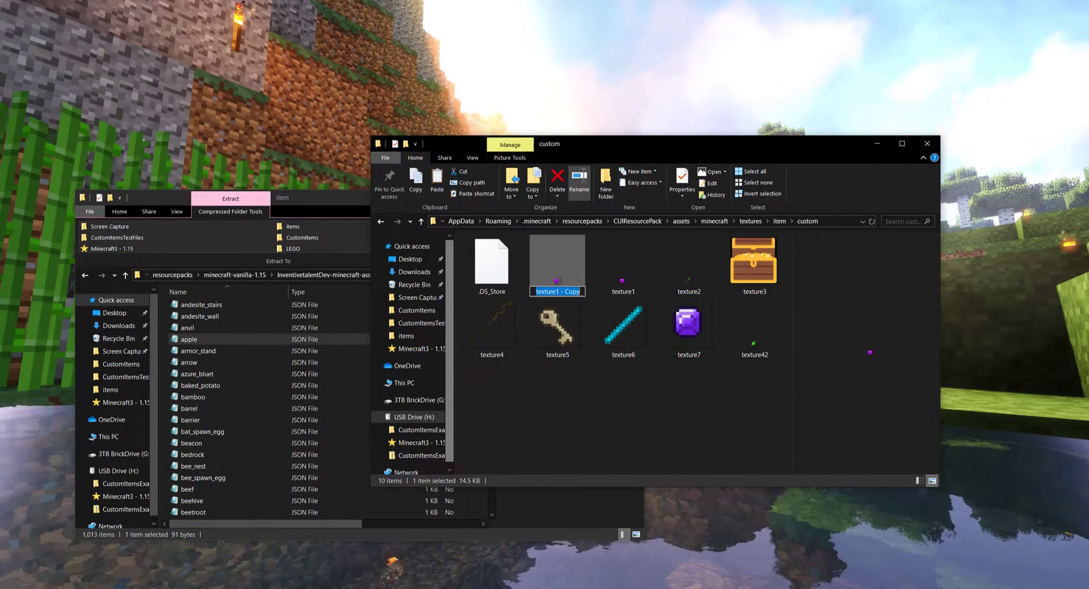
{"action": "type", "text": "purpleApple"}
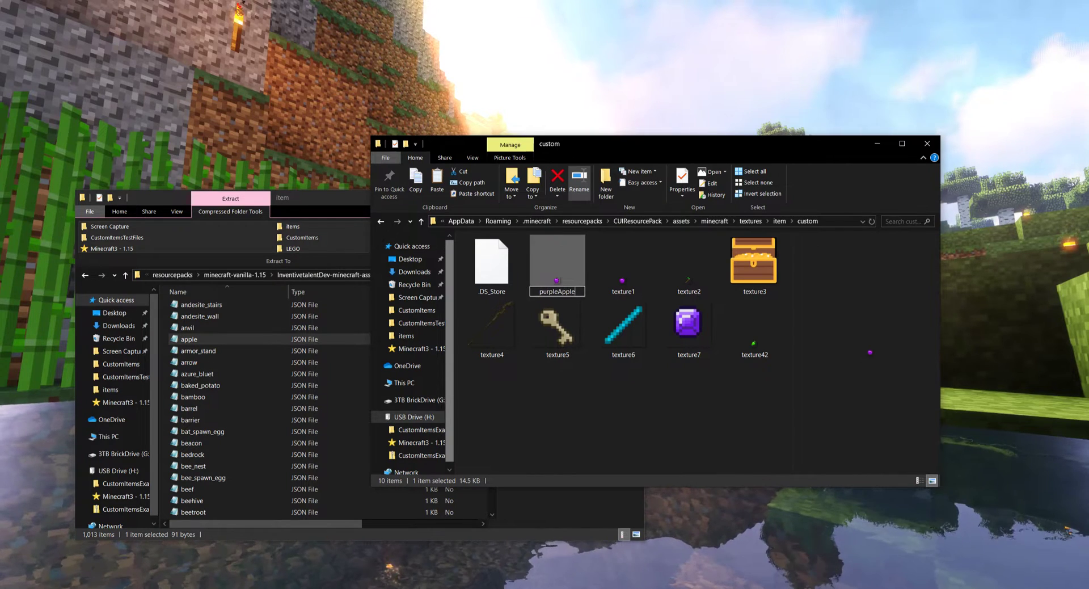
{"action": "key", "text": "Return"}
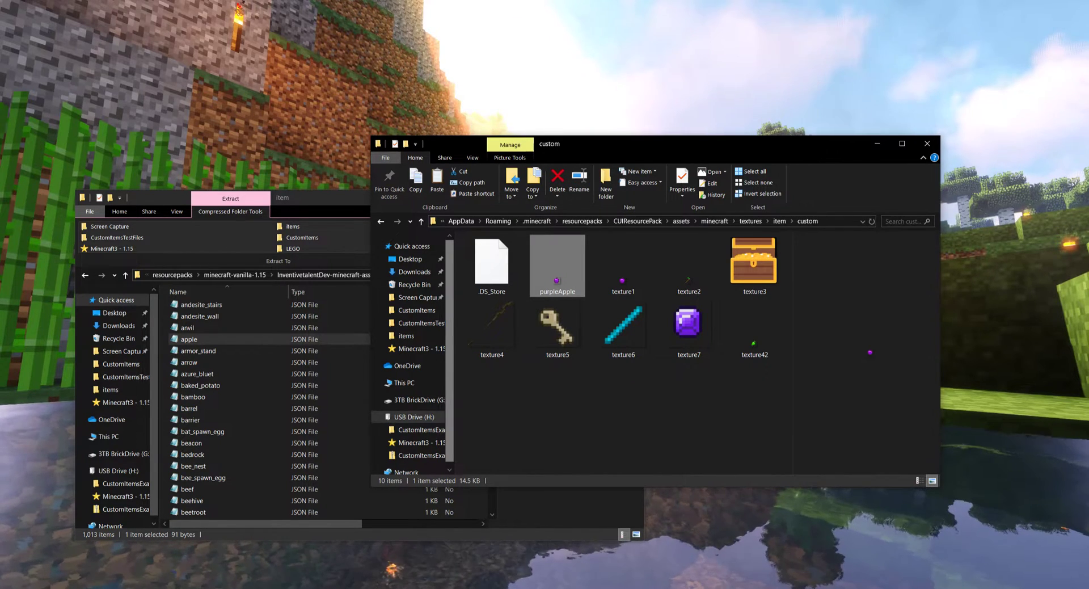
View the paint.net website in the browser and return to the custom textures folder
{"action": "right_click", "coordinate": [551, 247]}
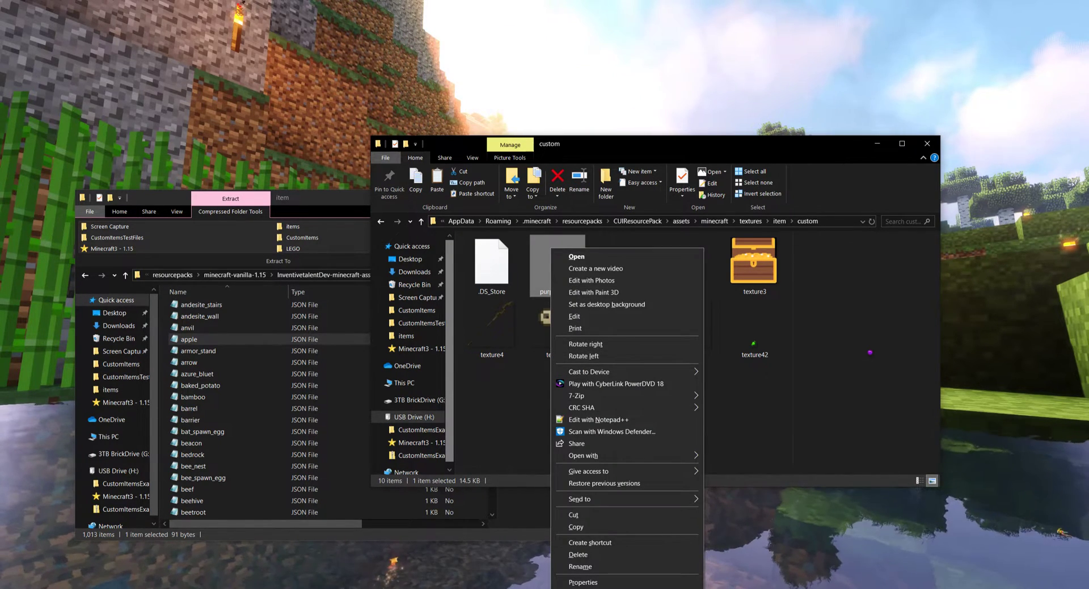
{"action": "key", "text": "Escape"}
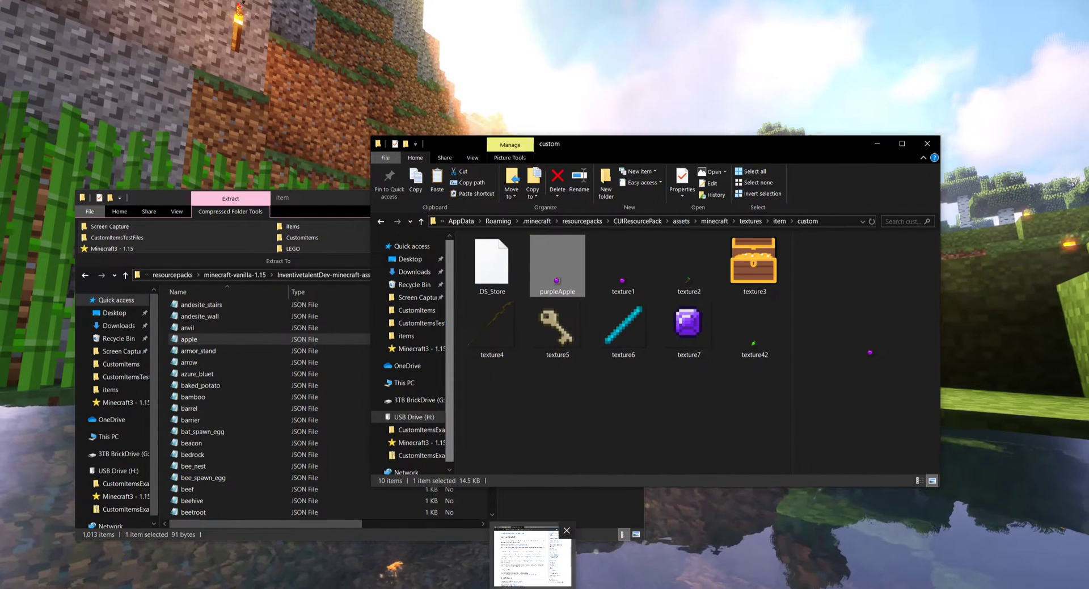
{"action": "left_click", "coordinate": [532, 555]}
{"action": "left_click", "coordinate": [684, 32]}
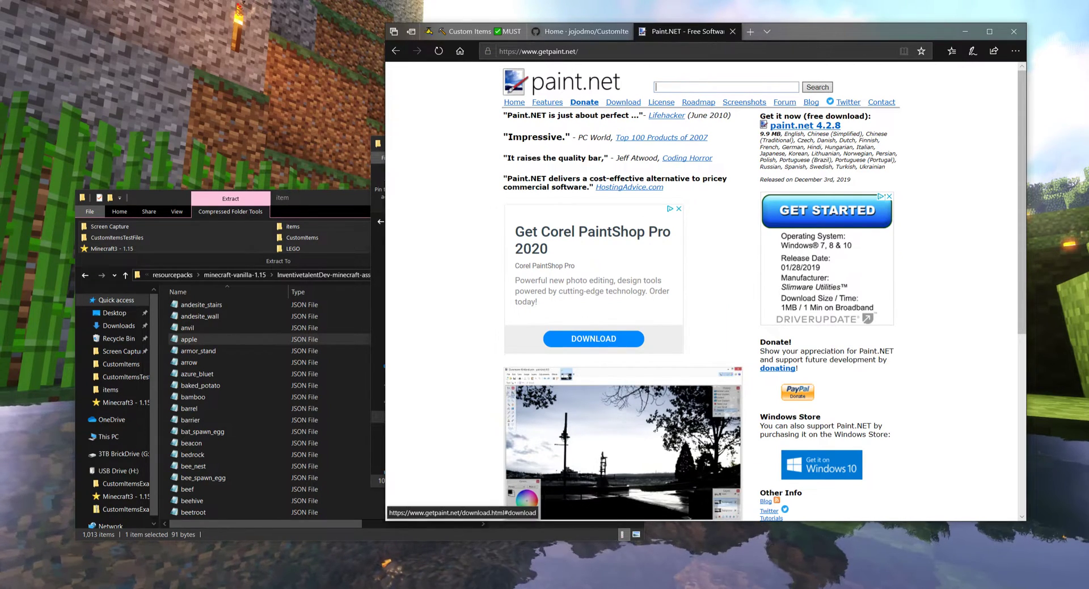
{"action": "left_click", "coordinate": [965, 31]}
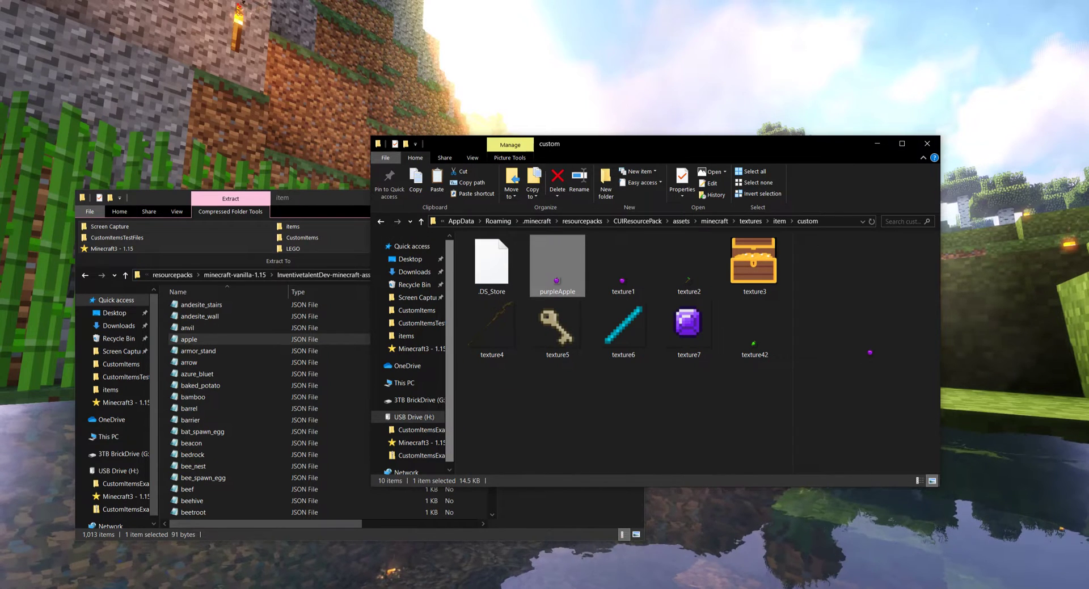
Open the purpleApple texture in paint.net
{"action": "right_click", "coordinate": [567, 278]}
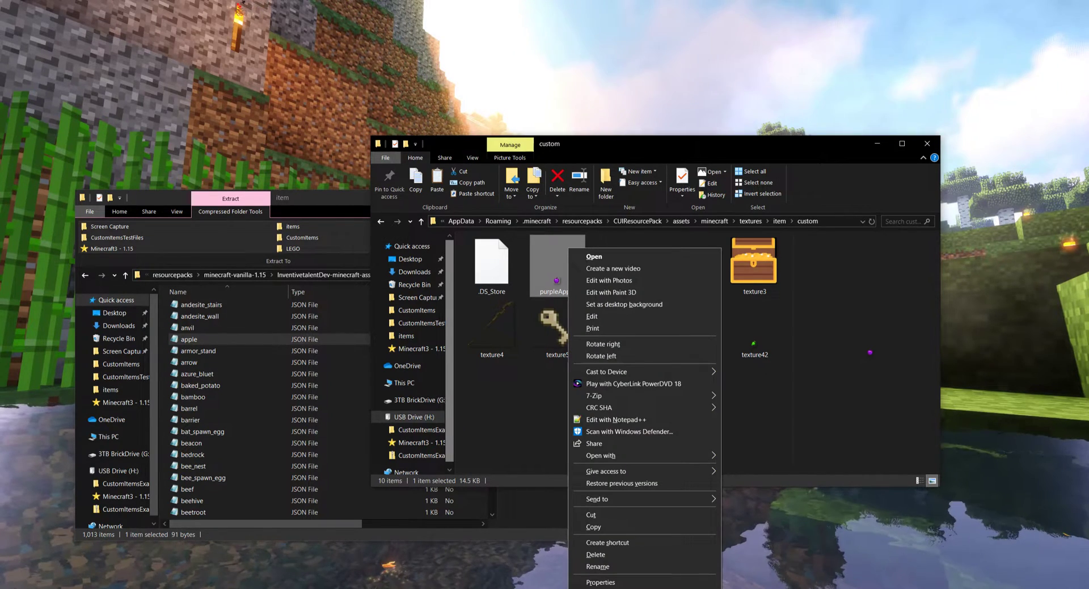
{"action": "key", "text": "Escape"}
{"action": "left_click", "coordinate": [724, 172]}
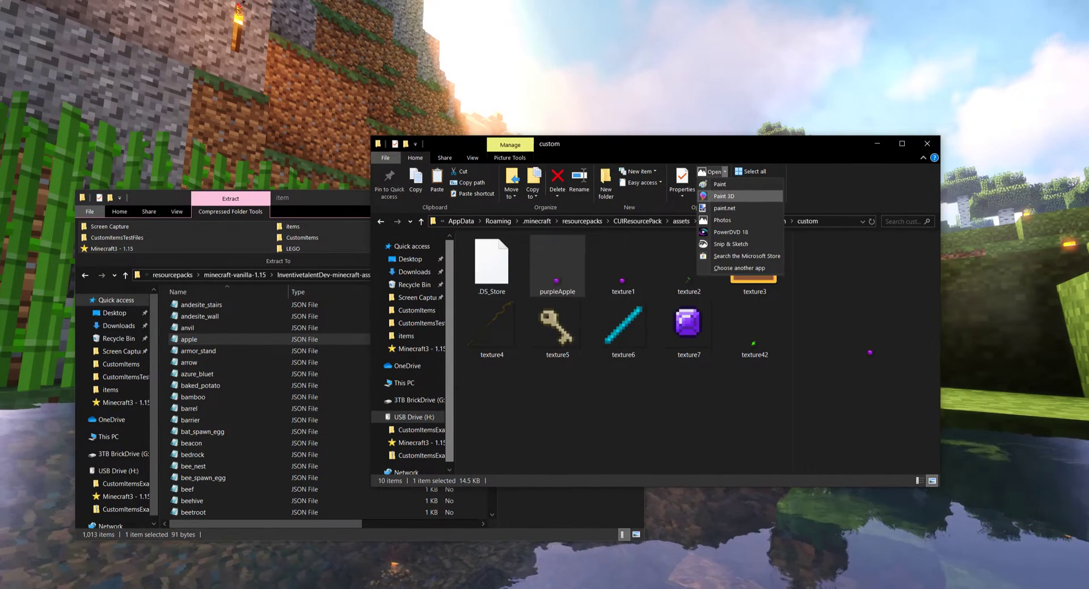
{"action": "left_click", "coordinate": [731, 208]}
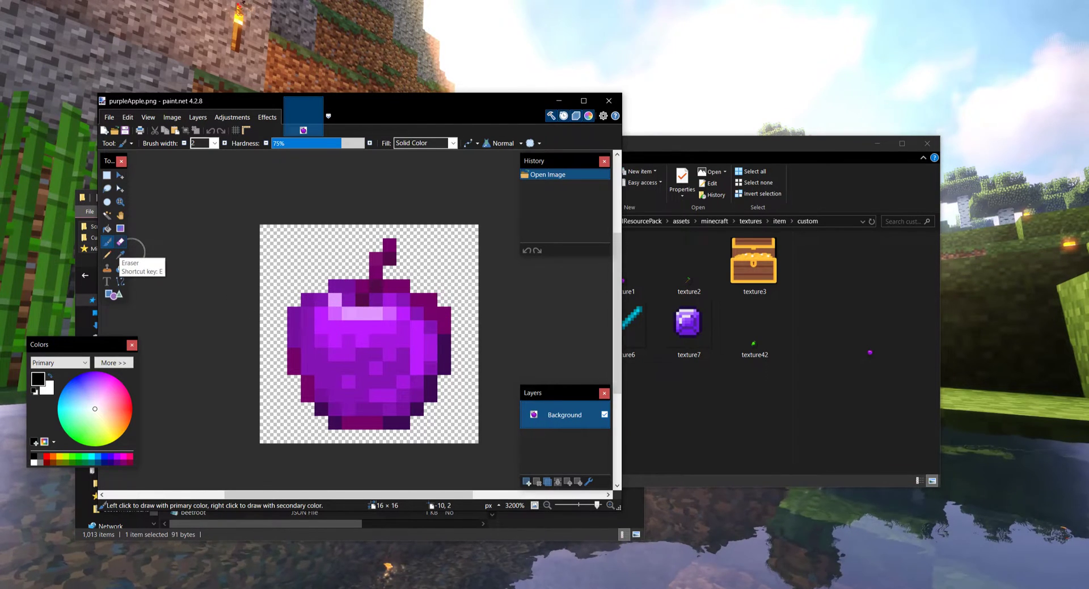
Fade the inside of the apple with the Eraser and brush light pink over it with the Paintbrush
{"action": "left_click", "coordinate": [120, 241]}
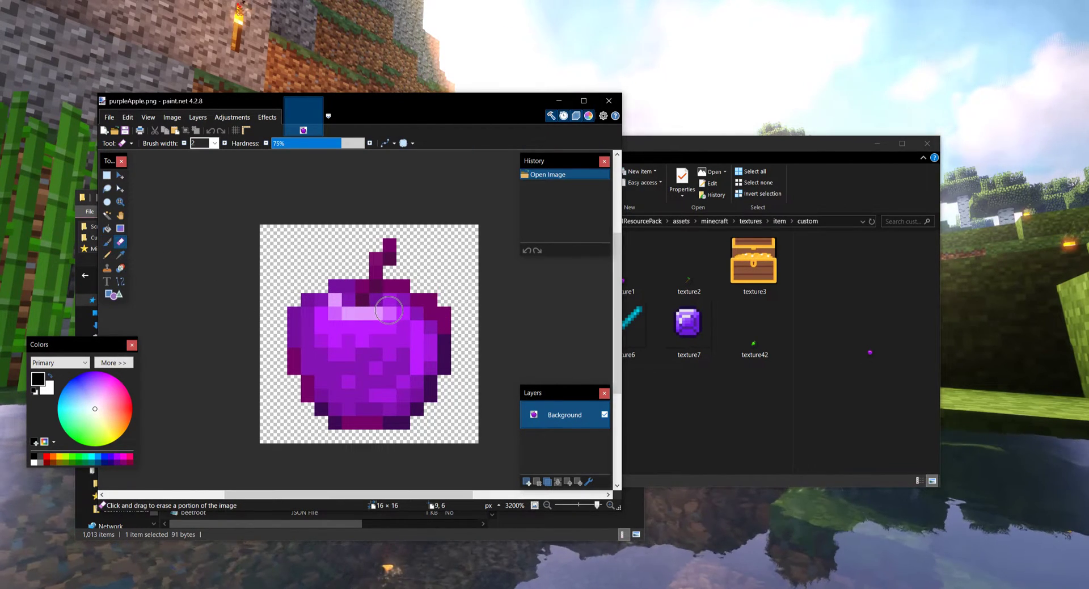
{"action": "left_click", "coordinate": [389, 311]}
{"action": "left_click", "coordinate": [369, 323]}
{"action": "left_click", "coordinate": [343, 326]}
{"action": "left_click", "coordinate": [321, 330]}
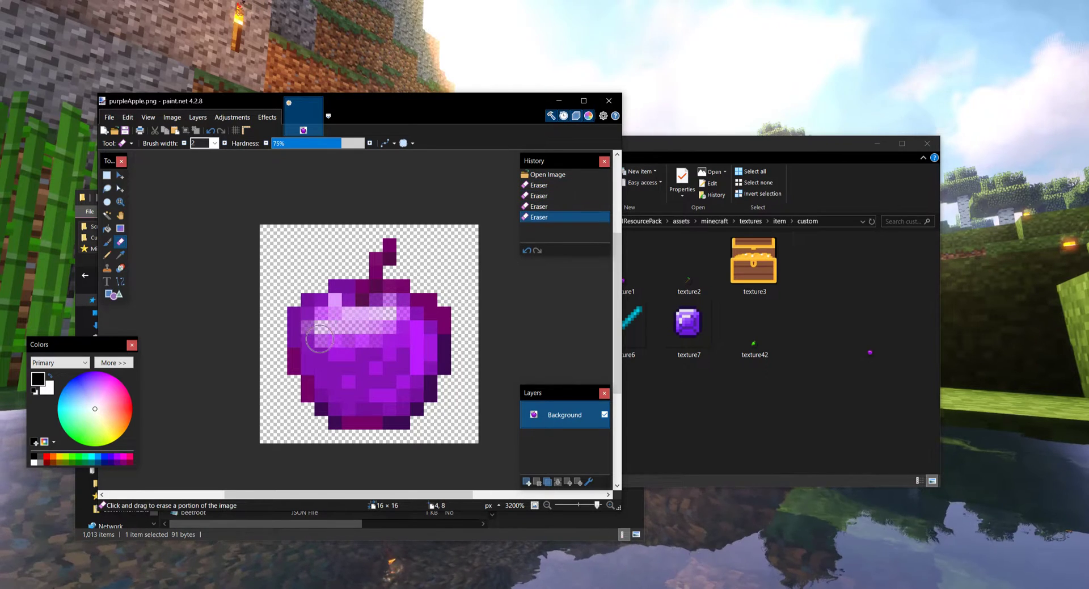
{"action": "left_click", "coordinate": [316, 348]}
{"action": "mouse_move", "coordinate": [335, 377]}
{"action": "left_mouse_down"}
{"action": "mouse_move", "coordinate": [347, 391]}
{"action": "mouse_move", "coordinate": [391, 391]}
{"action": "mouse_move", "coordinate": [423, 331]}
{"action": "mouse_move", "coordinate": [352, 357]}
{"action": "mouse_move", "coordinate": [366, 374]}
{"action": "mouse_move", "coordinate": [386, 351]}
{"action": "mouse_move", "coordinate": [330, 347]}
{"action": "mouse_move", "coordinate": [368, 378]}
{"action": "mouse_move", "coordinate": [388, 335]}
{"action": "left_mouse_up"}
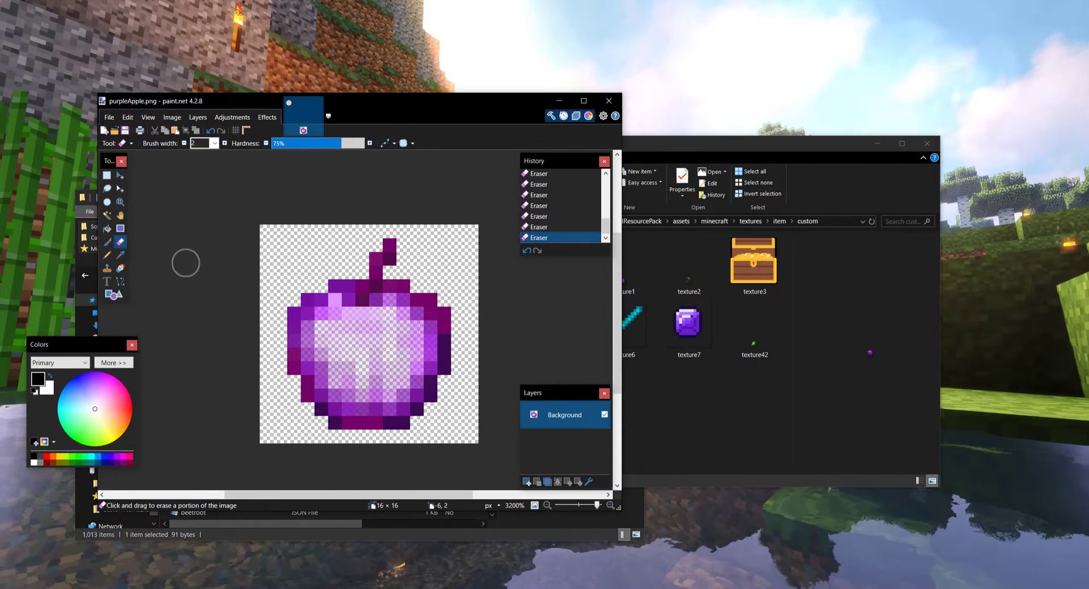
{"action": "key", "text": "b"}
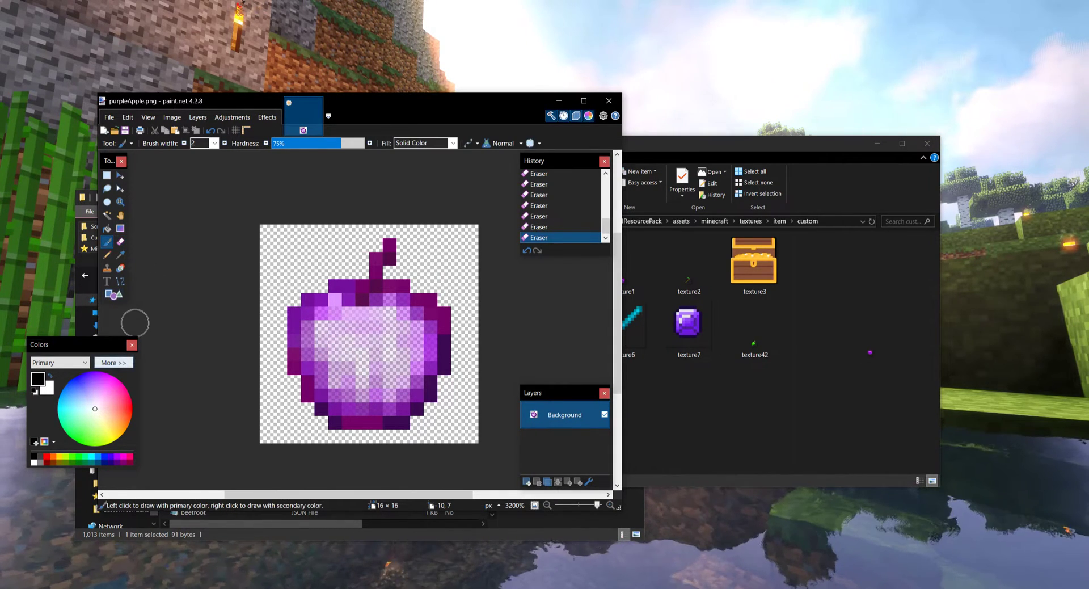
{"action": "mouse_move", "coordinate": [329, 325]}
{"action": "left_mouse_down"}
{"action": "mouse_move", "coordinate": [346, 334]}
{"action": "mouse_move", "coordinate": [326, 351]}
{"action": "mouse_move", "coordinate": [391, 374]}
{"action": "mouse_move", "coordinate": [373, 327]}
{"action": "left_mouse_up"}
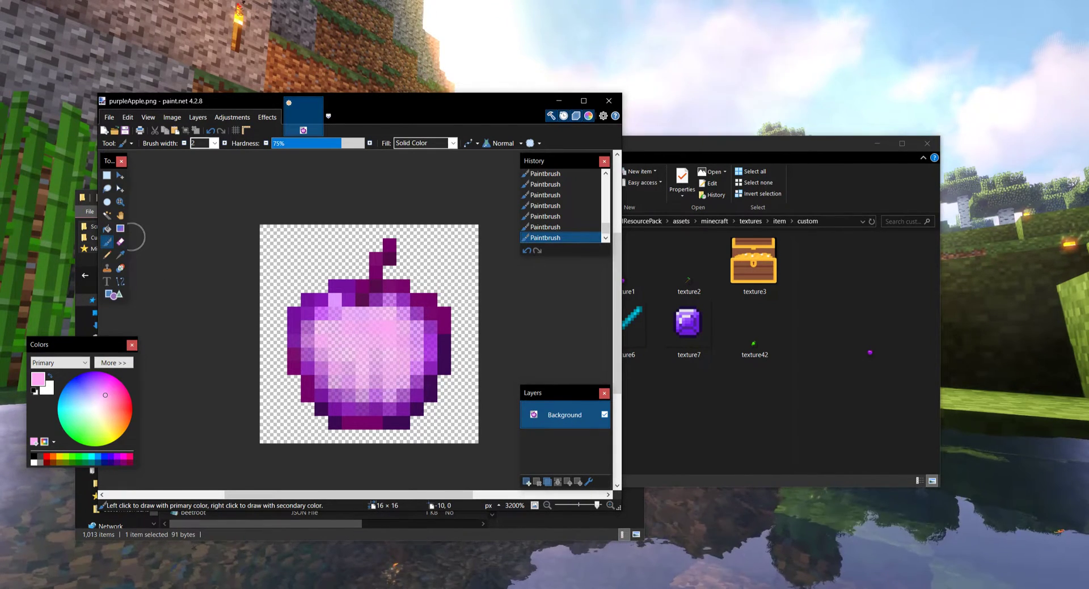
Draw four bright pink plus-shaped sparkles around the apple, one near each corner of the canvas, with the Pencil
{"action": "left_click", "coordinate": [114, 384]}
{"action": "key", "text": "p"}
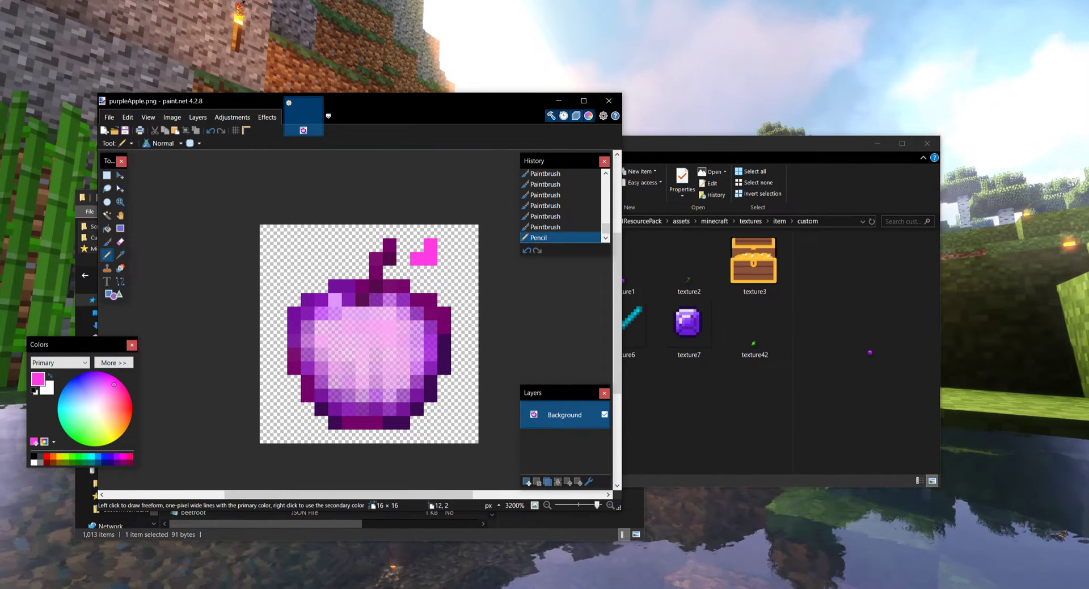
{"action": "left_click", "coordinate": [430, 272]}
{"action": "left_click_drag", "start_coordinate": [280, 272], "coordinate": [280, 286]}
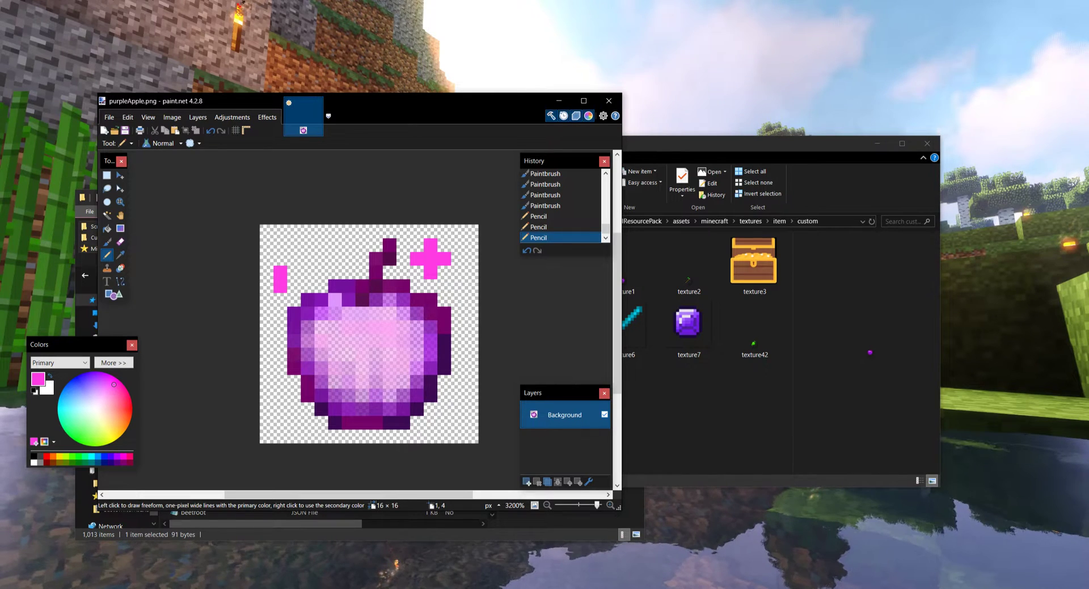
{"action": "left_click", "coordinate": [266, 286]}
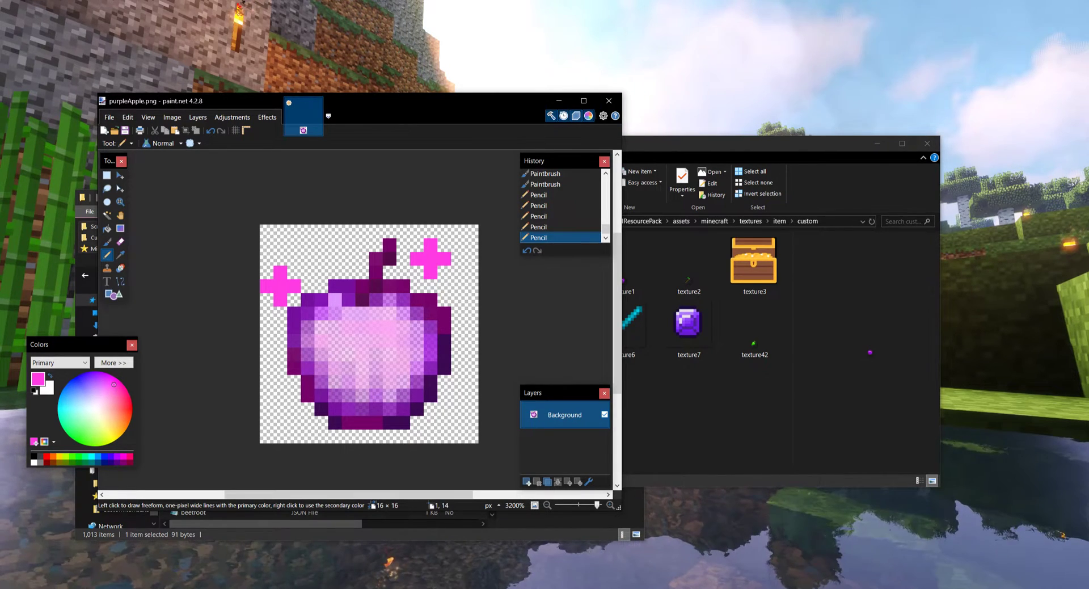
{"action": "mouse_move", "coordinate": [280, 422]}
{"action": "left_mouse_down"}
{"action": "mouse_move", "coordinate": [280, 436]}
{"action": "mouse_move", "coordinate": [280, 409]}
{"action": "left_mouse_up"}
{"action": "left_click", "coordinate": [294, 422]}
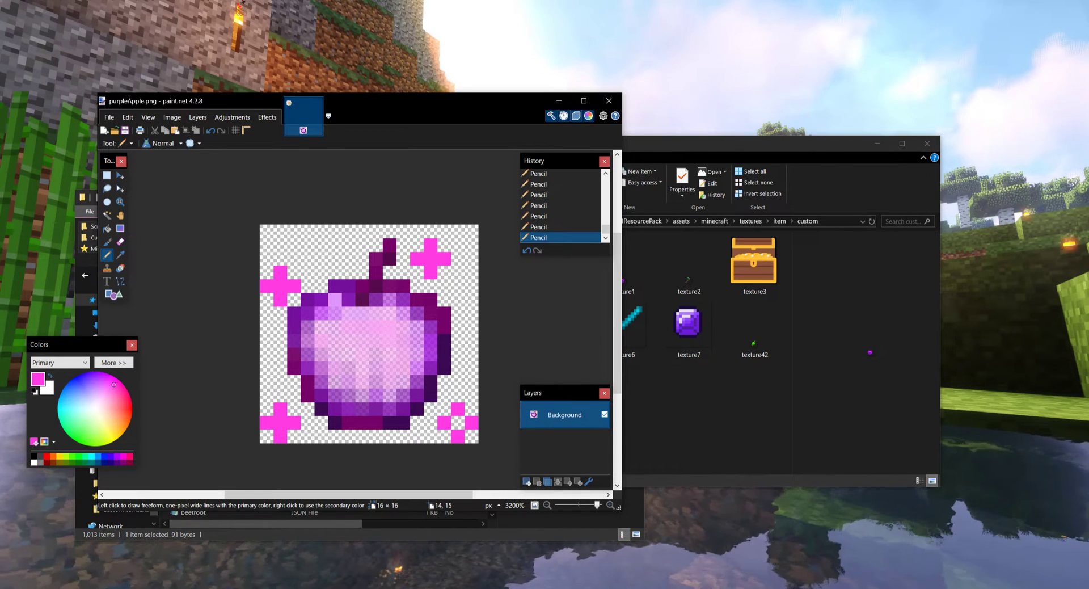
Save purpleApple.png with the Auto-detect bit depth, close paint.net, and minimize the custom textures folder window
{"action": "key", "text": "ctrl+s"}
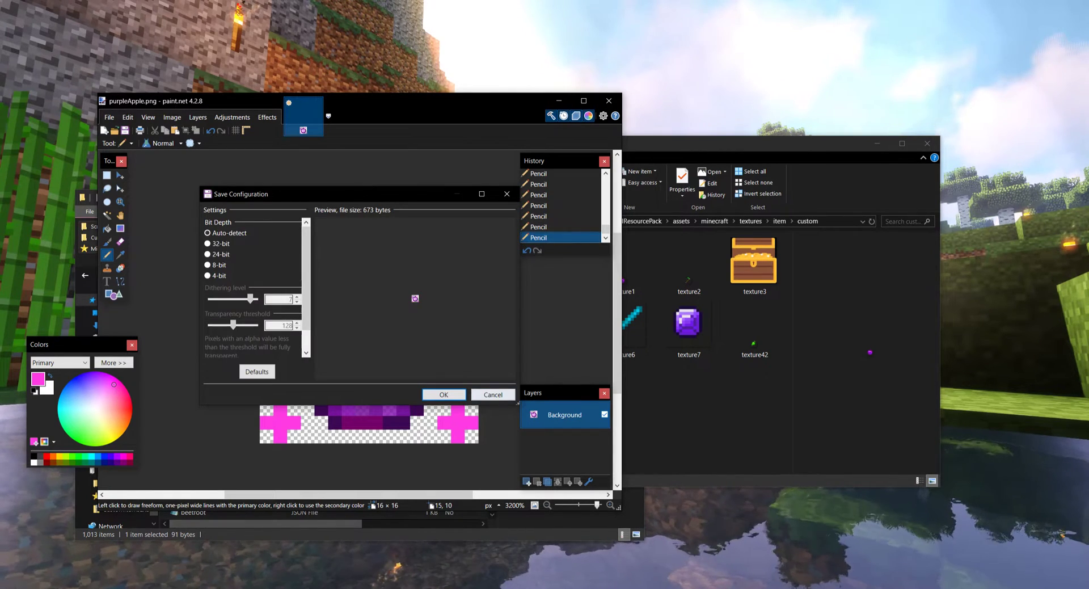
{"action": "left_click", "coordinate": [454, 394]}
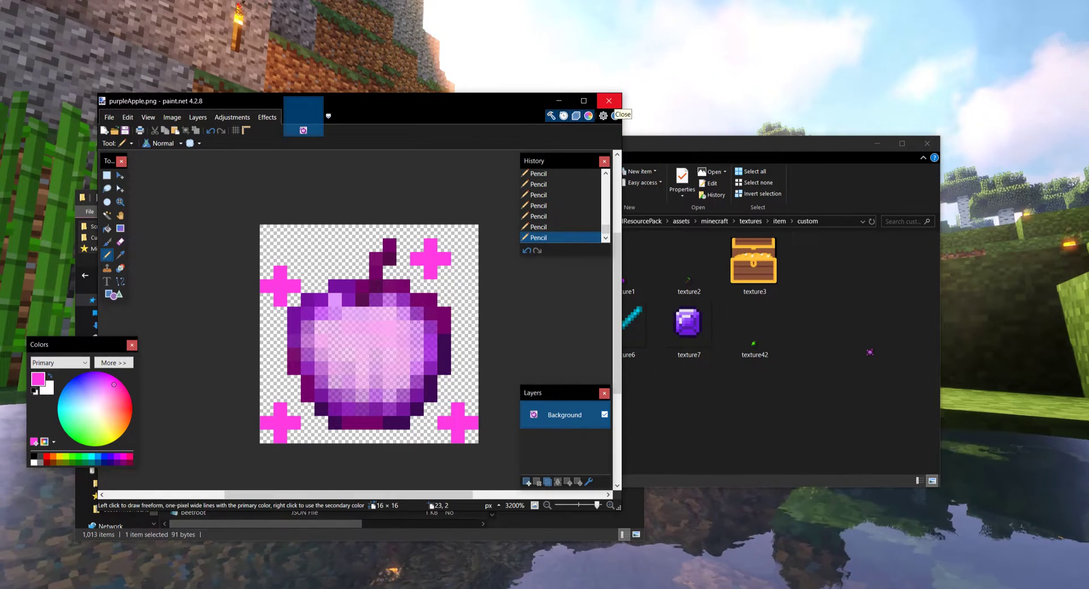
{"action": "left_click", "coordinate": [609, 102]}
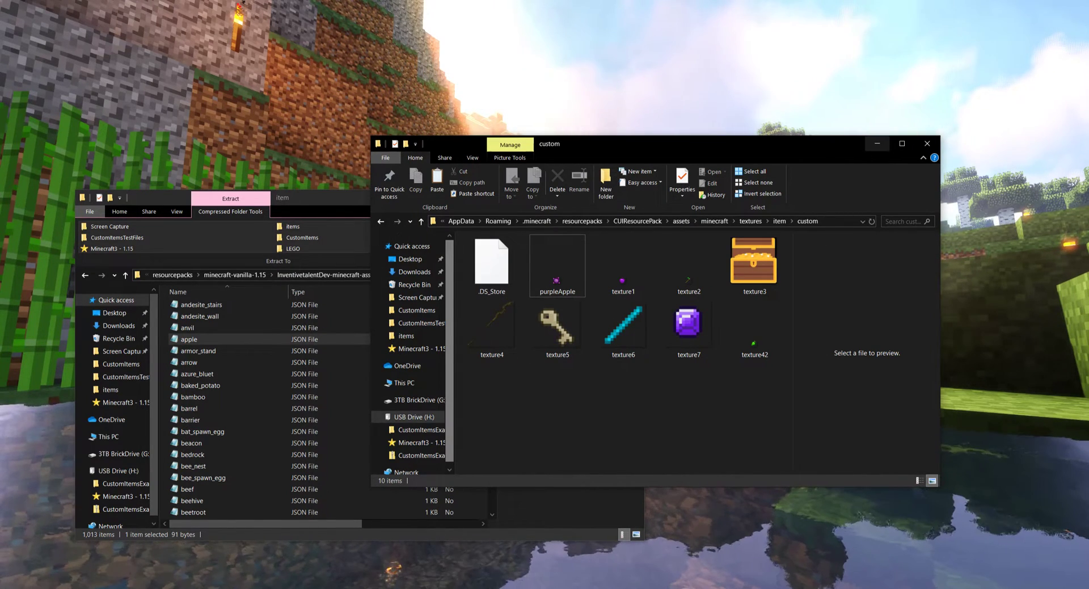
{"action": "left_click", "coordinate": [877, 143]}
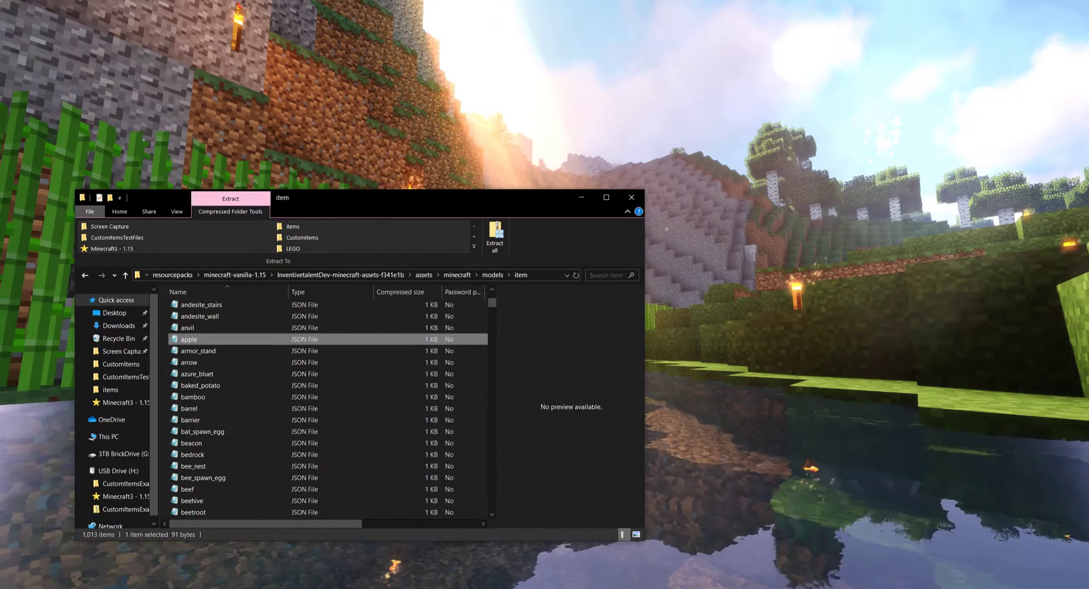
Open model1 from the resource pack's models/item/custom/apple folder and set its layer0 texture to item/custom/purpleApple
{"action": "key", "text": "alt+Tab"}
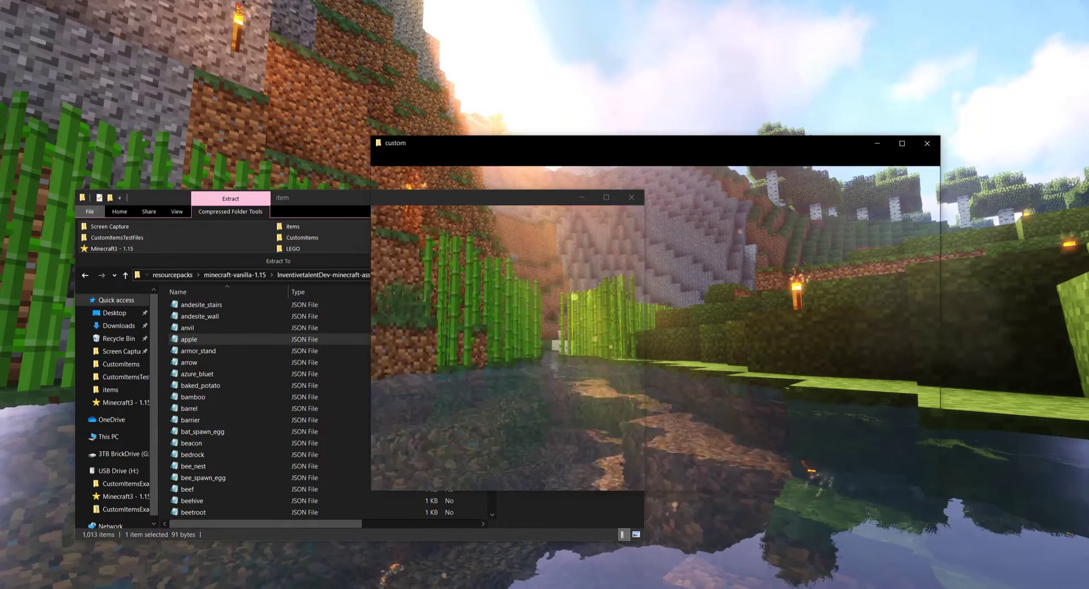
{"action": "left_click", "coordinate": [713, 221]}
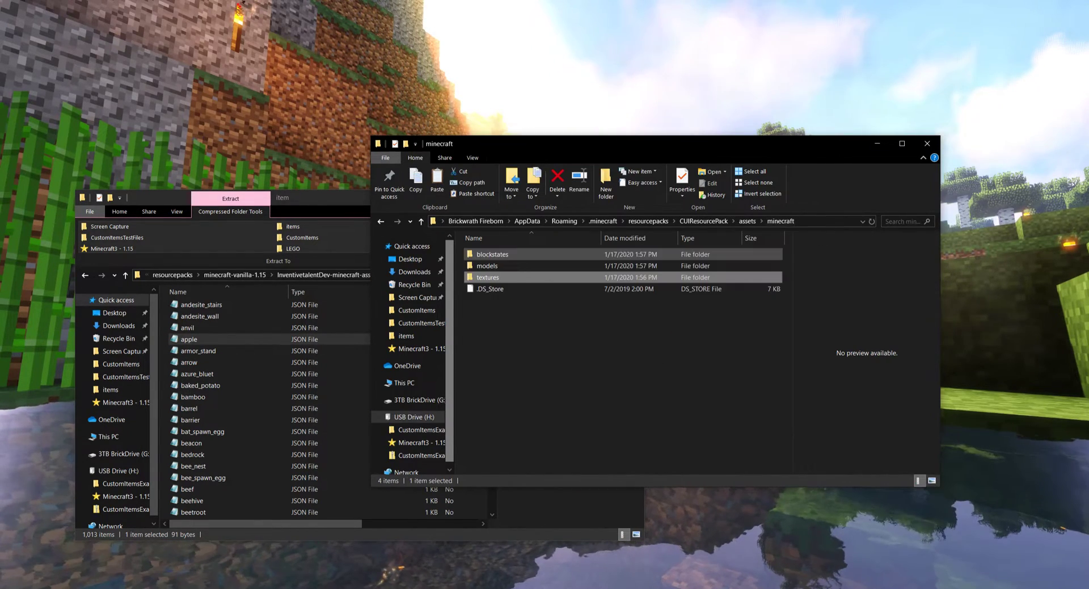
{"action": "double_click", "coordinate": [487, 265]}
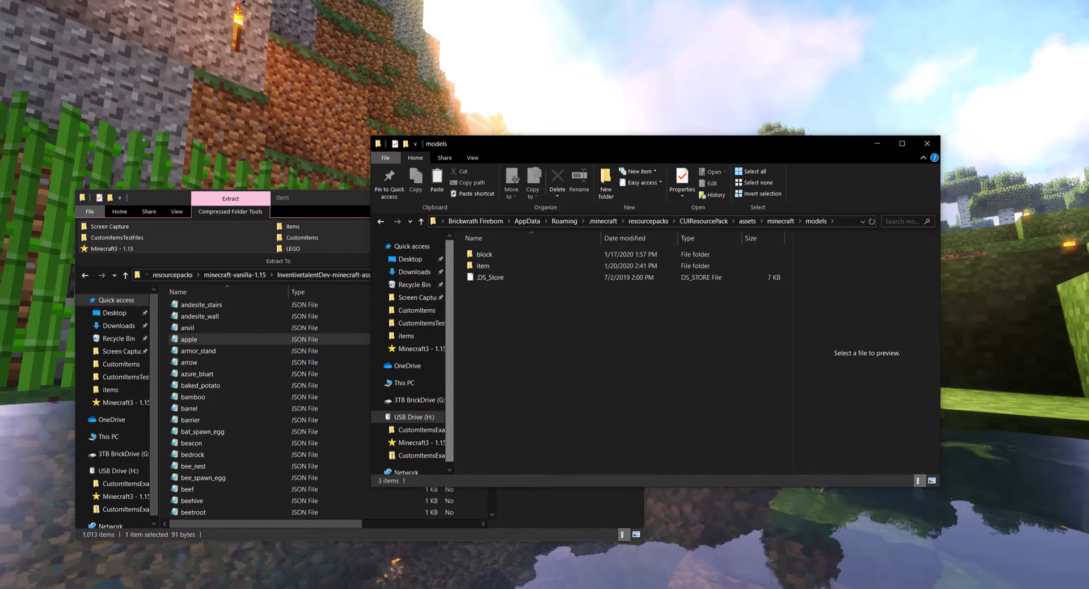
{"action": "double_click", "coordinate": [483, 266]}
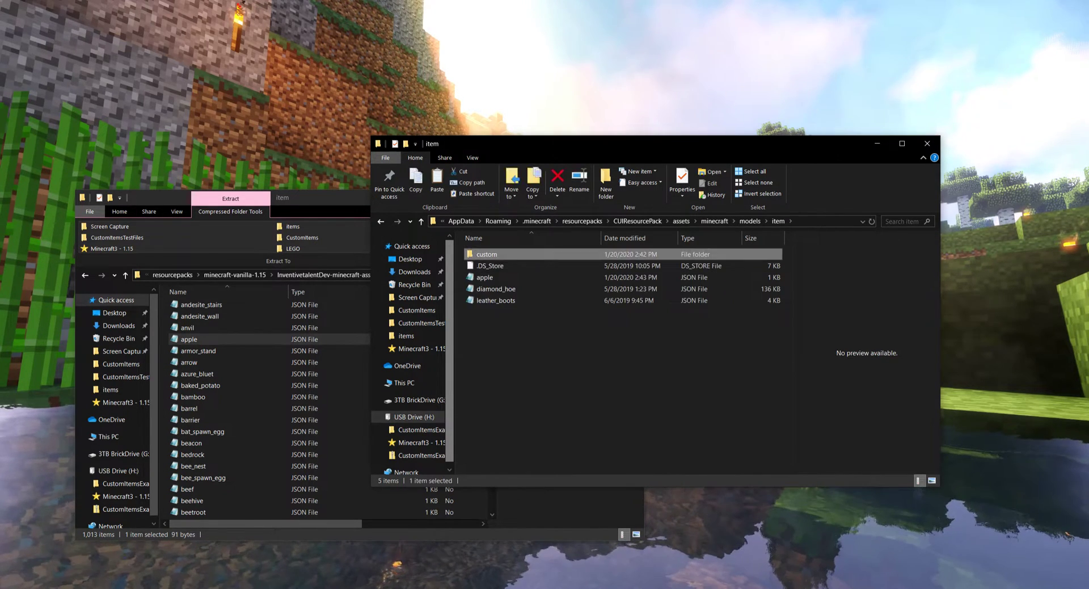
{"action": "double_click", "coordinate": [487, 254]}
{"action": "double_click", "coordinate": [487, 254]}
{"action": "double_click", "coordinate": [487, 254]}
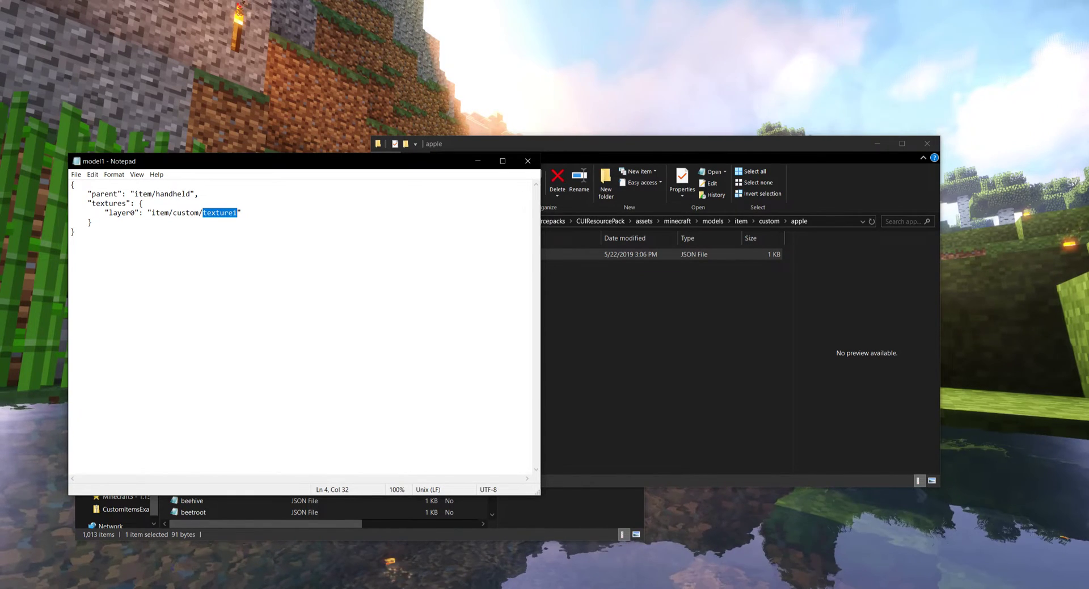
{"action": "type", "text": "purple"}
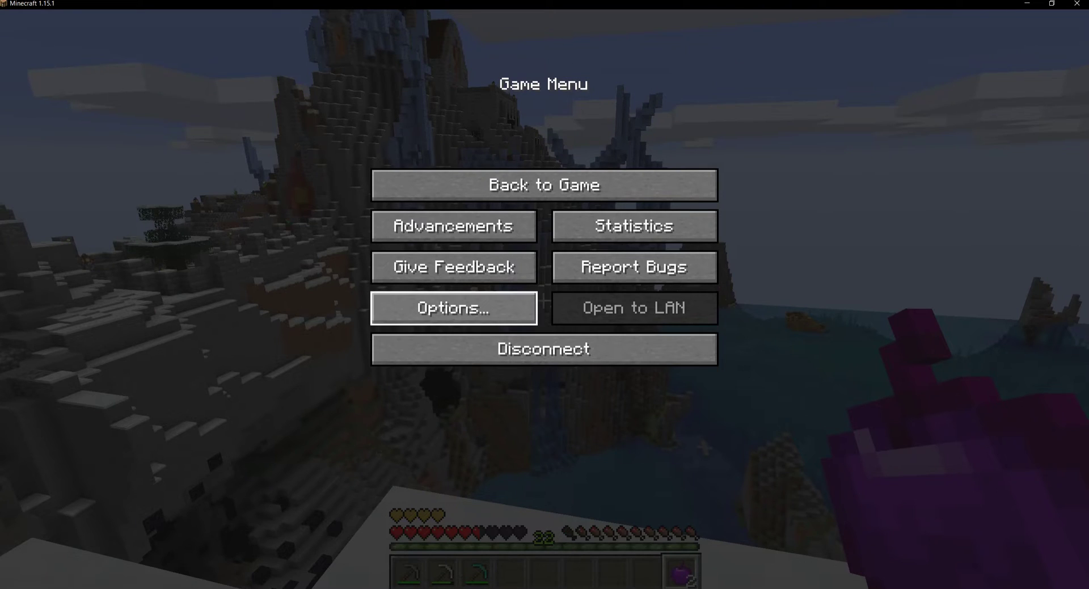
Switch to Minecraft, reload CUIResourcePack by deselecting and reselecting it in the resource pack options, and return to the game
{"action": "left_click", "coordinate": [454, 308]}
{"action": "left_click", "coordinate": [454, 312]}
{"action": "key", "text": "Escape"}
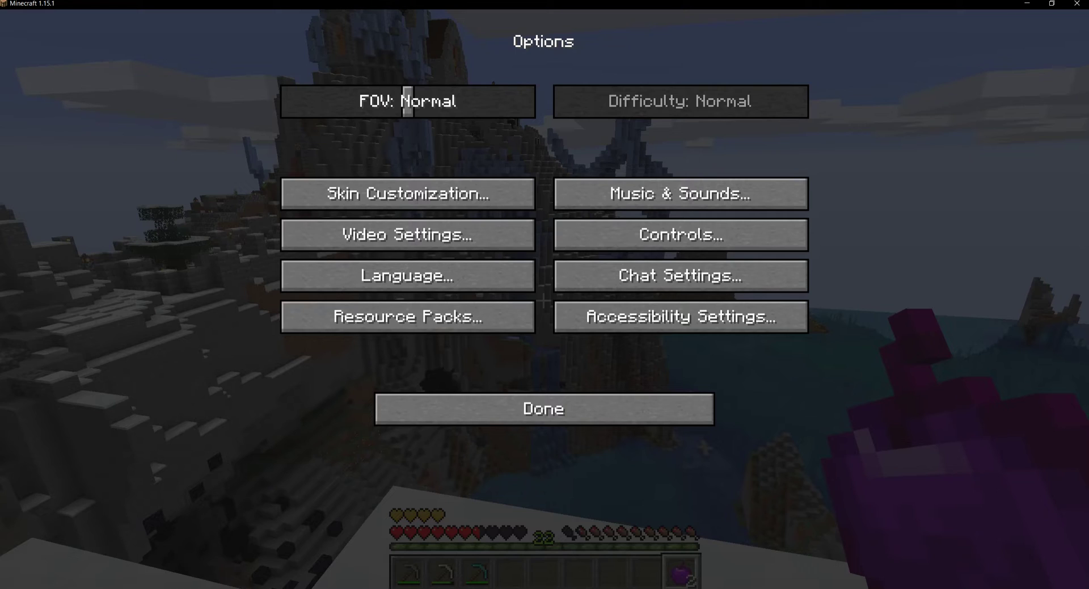
{"action": "left_click", "coordinate": [408, 316]}
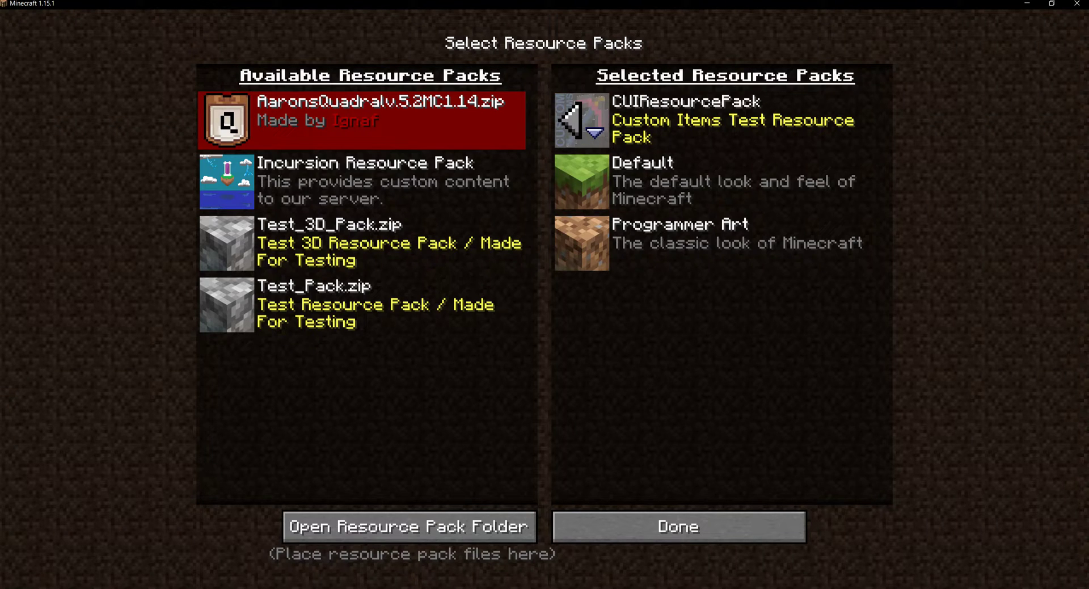
{"action": "left_click", "coordinate": [594, 132]}
{"action": "left_click", "coordinate": [594, 167]}
{"action": "left_click", "coordinate": [678, 526]}
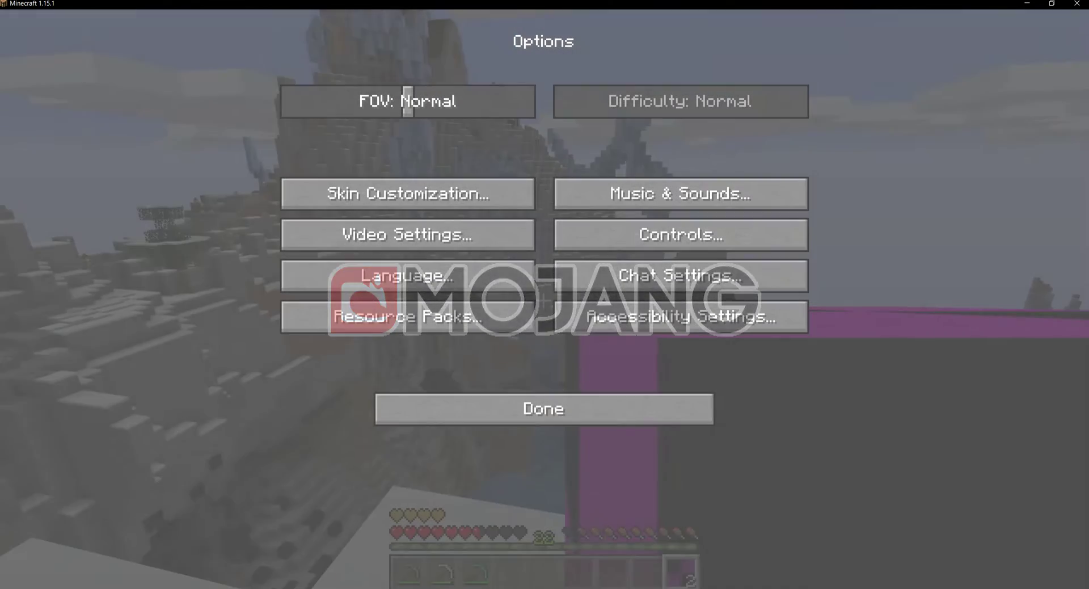
{"action": "left_click", "coordinate": [543, 408]}
{"action": "key", "text": "Escape"}
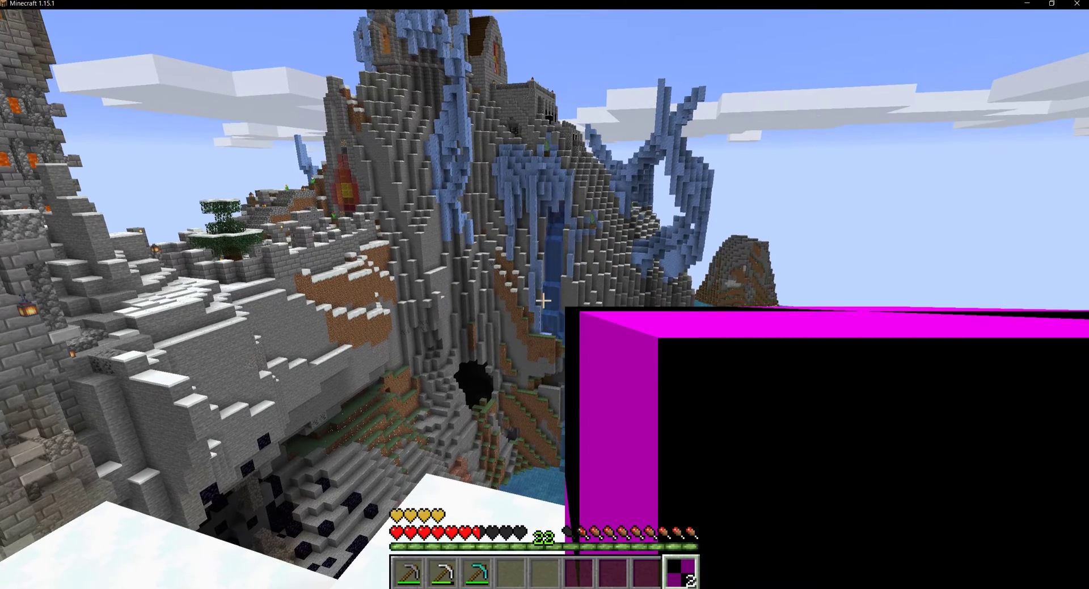
Check how the custom apple renders in the hand and in the inventory
{"action": "key", "text": "e"}
{"action": "key", "text": "e"}
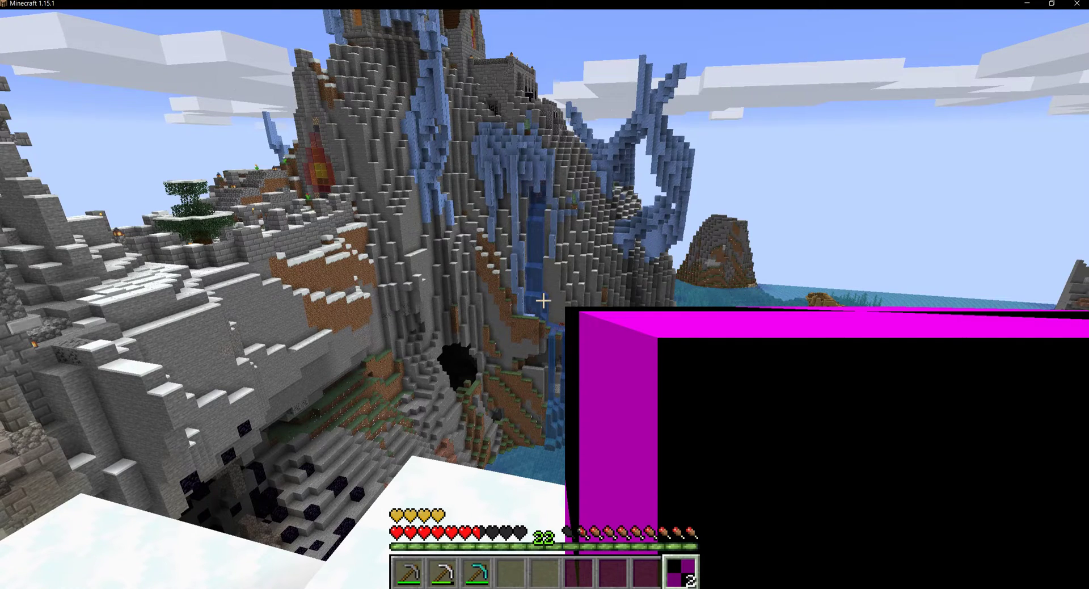
{"action": "key", "text": "e"}
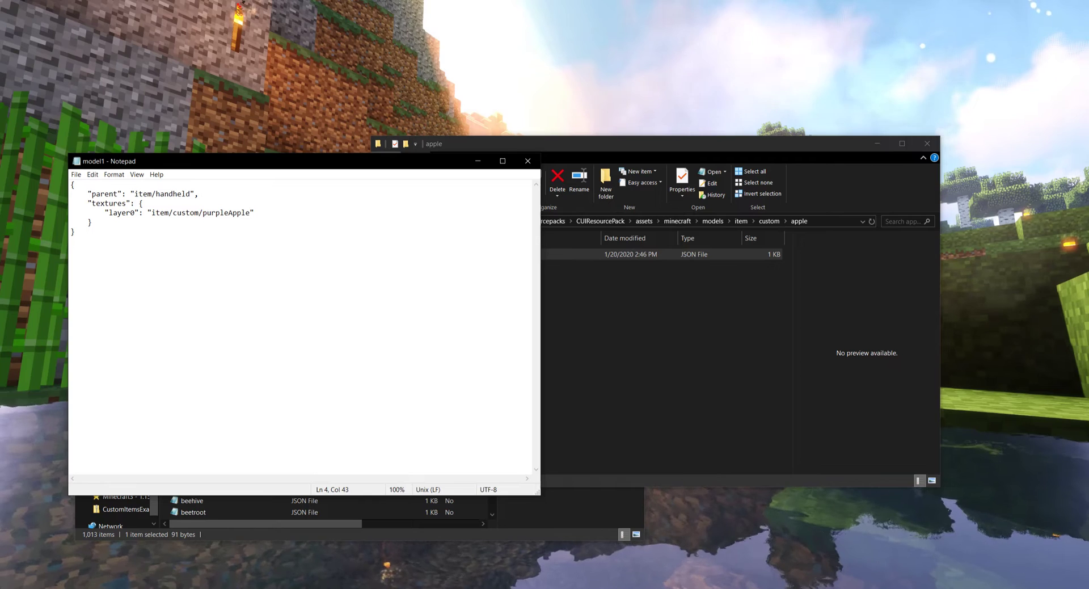
Switch to File Explorer and open the resource pack's textures/item/custom folder
{"action": "left_click", "coordinate": [624, 341]}
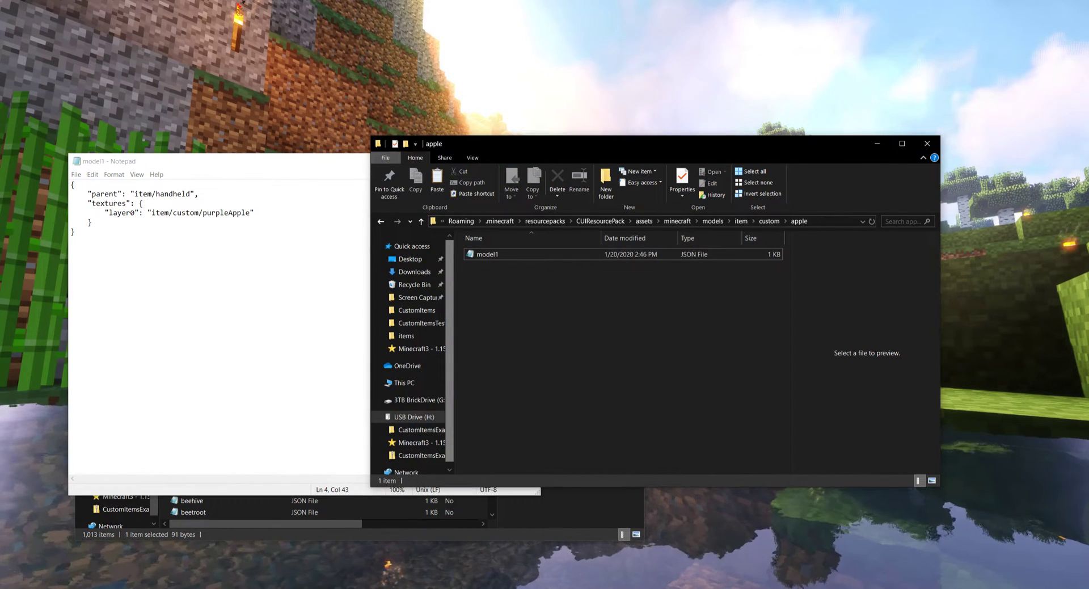
{"action": "left_click", "coordinate": [712, 221]}
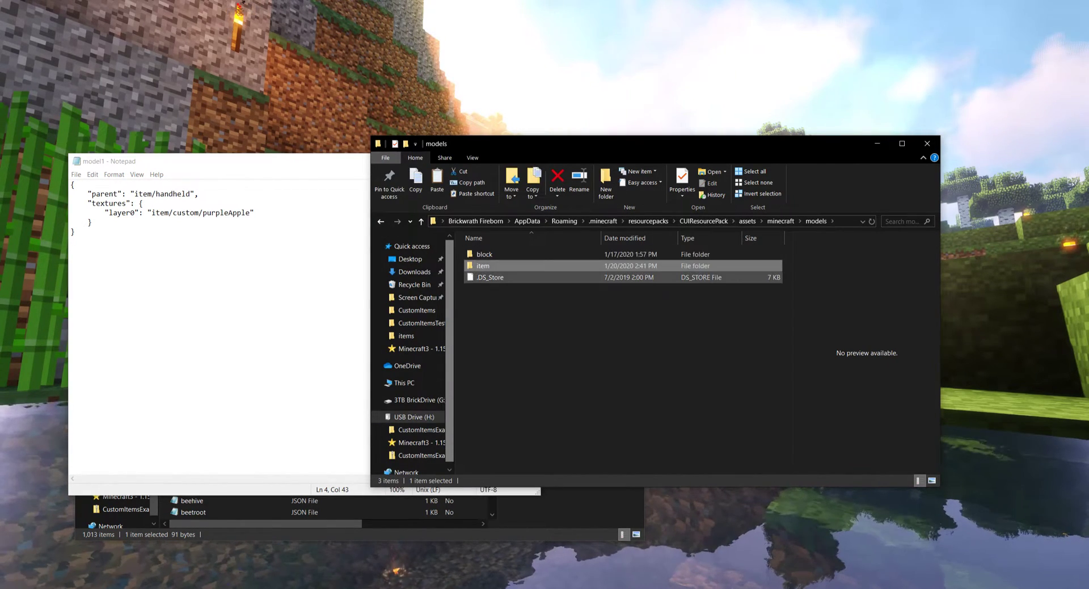
{"action": "left_click", "coordinate": [780, 221]}
{"action": "double_click", "coordinate": [623, 276]}
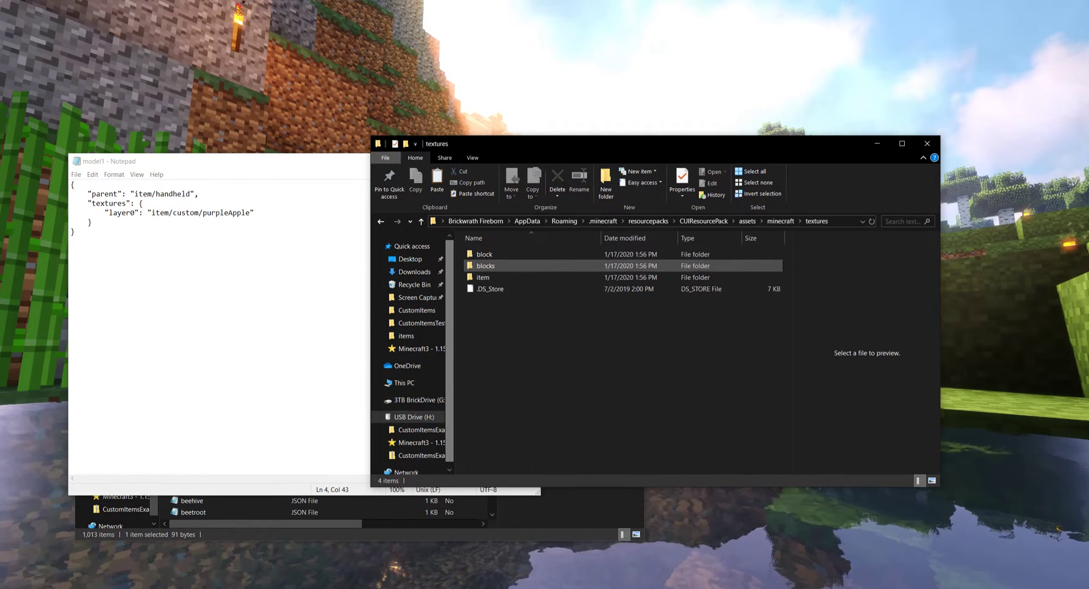
{"action": "double_click", "coordinate": [483, 277]}
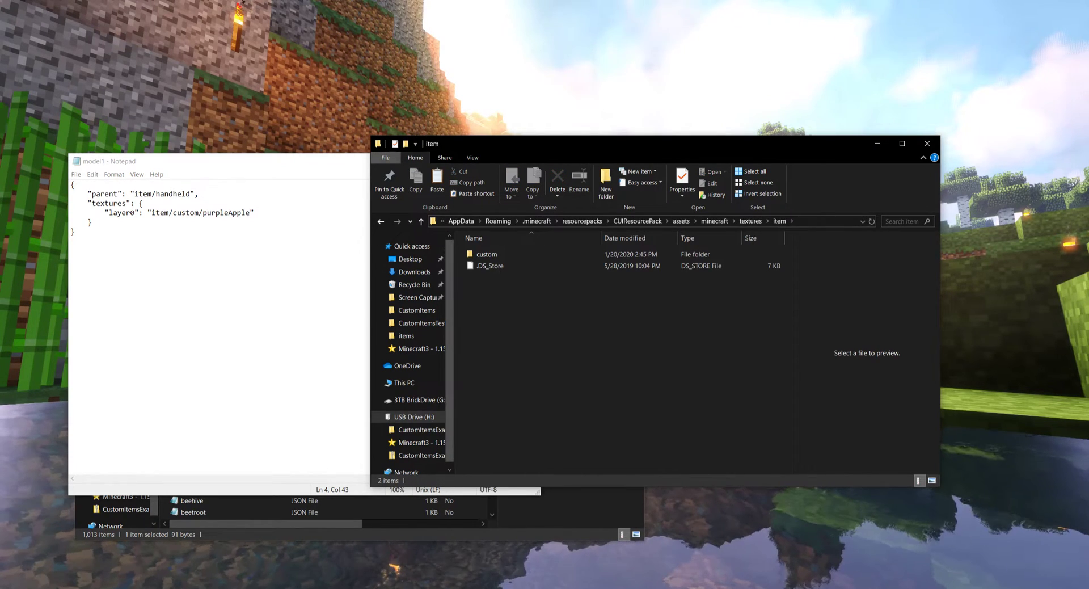
{"action": "double_click", "coordinate": [487, 254]}
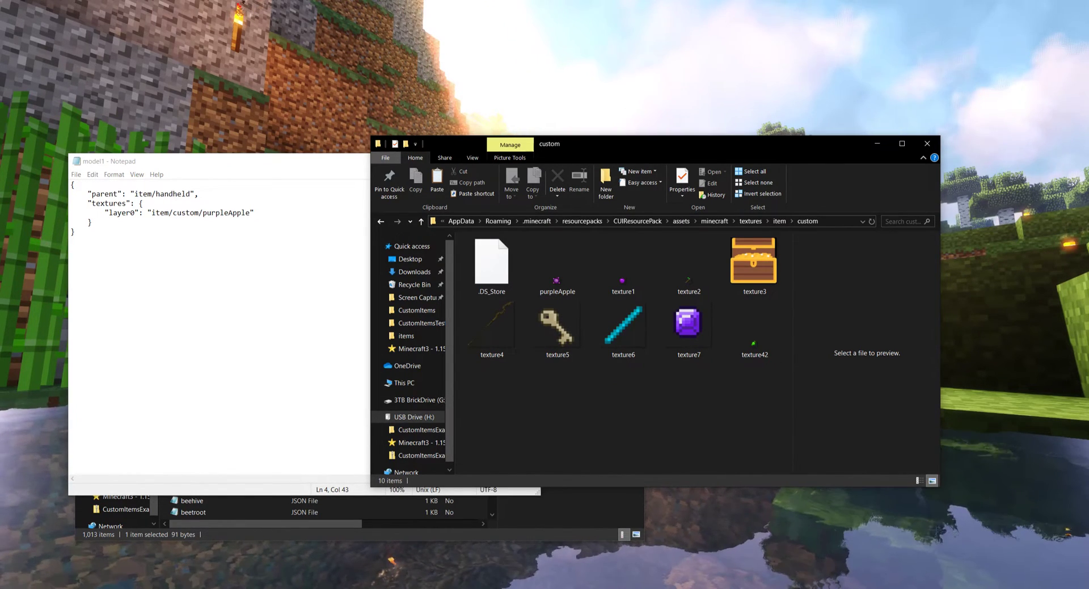
Change the layer0 texture in model1 to item/custom/apple/texture1 and save the file
{"action": "left_click_drag", "start_coordinate": [250, 213], "coordinate": [216, 213]}
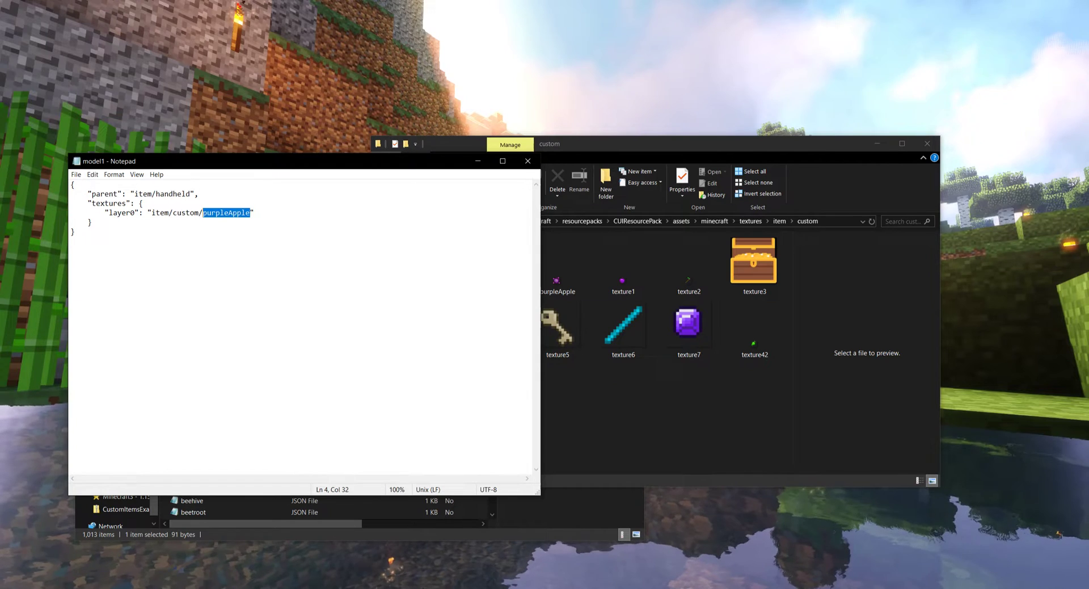
{"action": "type", "text": "appl"}
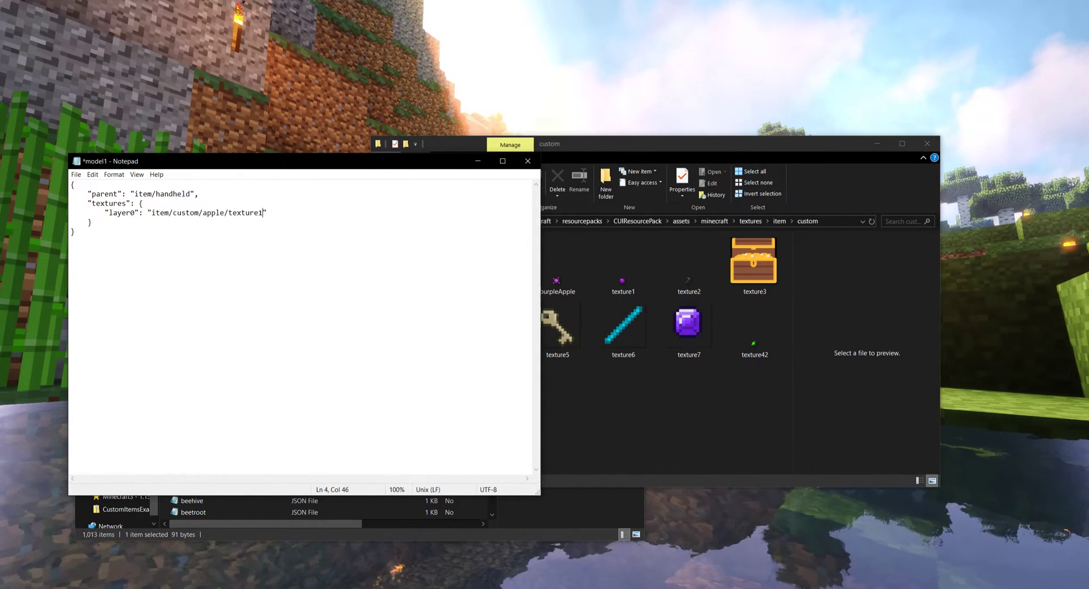
{"action": "key", "text": "ctrl+s"}
Create a folder named apple in textures/item/custom and move the purpleApple image into it
{"action": "key", "text": "alt+Tab"}
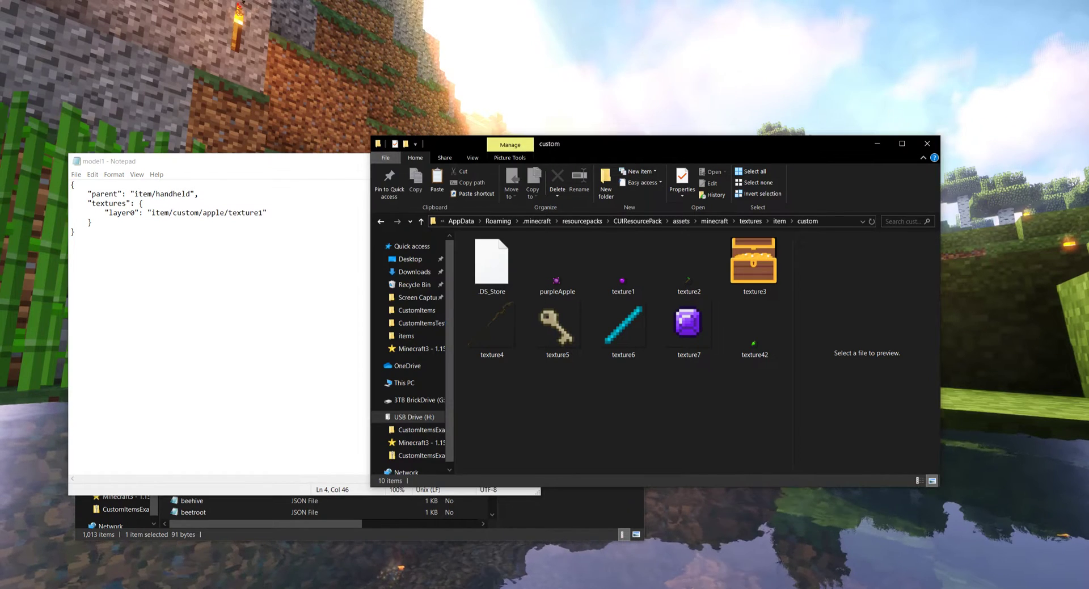
{"action": "left_click", "coordinate": [557, 266]}
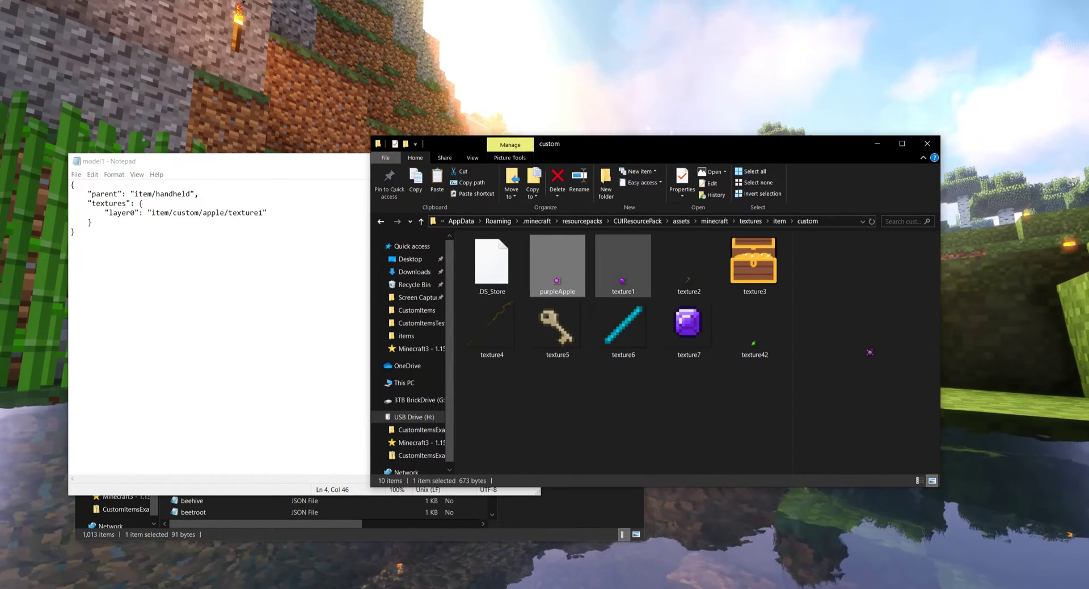
{"action": "left_click", "coordinate": [606, 182]}
{"action": "type", "text": "apple"}
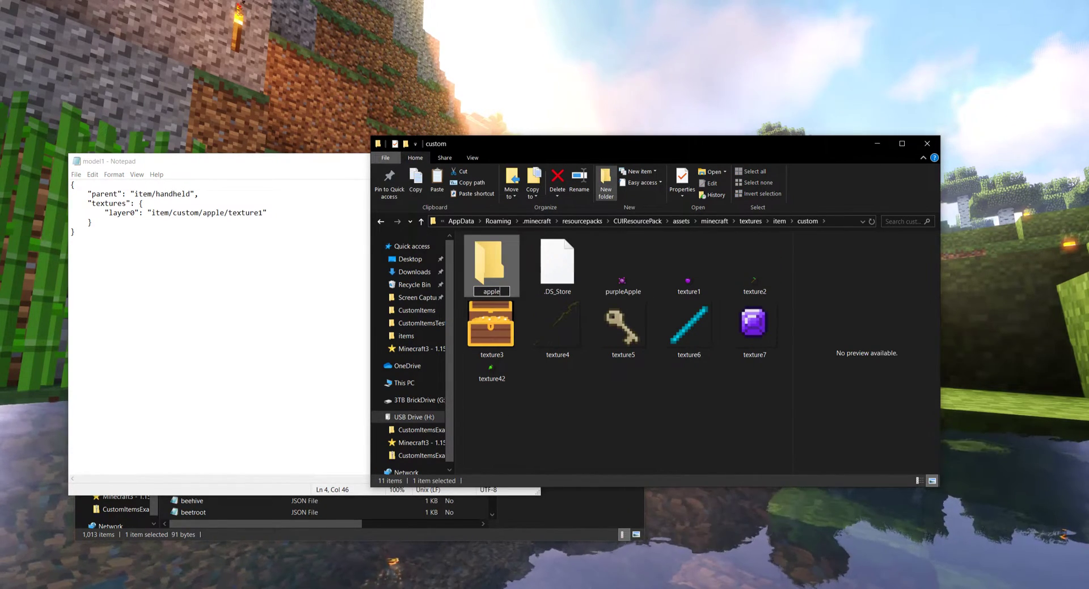
{"action": "key", "text": "Return"}
{"action": "left_click_drag", "start_coordinate": [624, 286], "coordinate": [492, 265]}
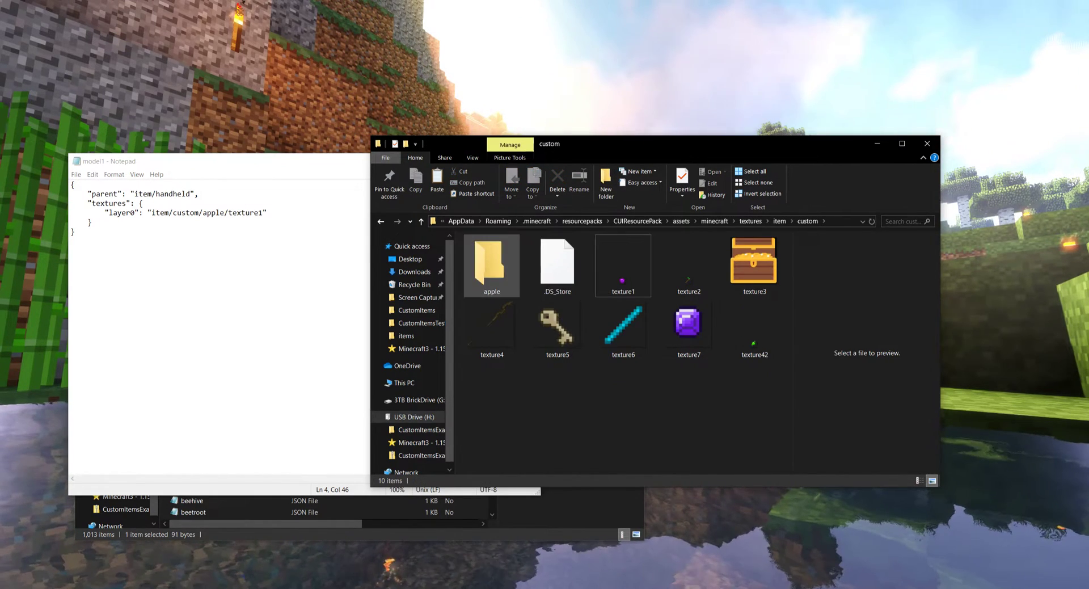
Open the apple folder and rename the purpleApple image to texture1
{"action": "double_click", "coordinate": [492, 266]}
{"action": "left_click", "coordinate": [491, 267]}
{"action": "key", "text": "F2"}
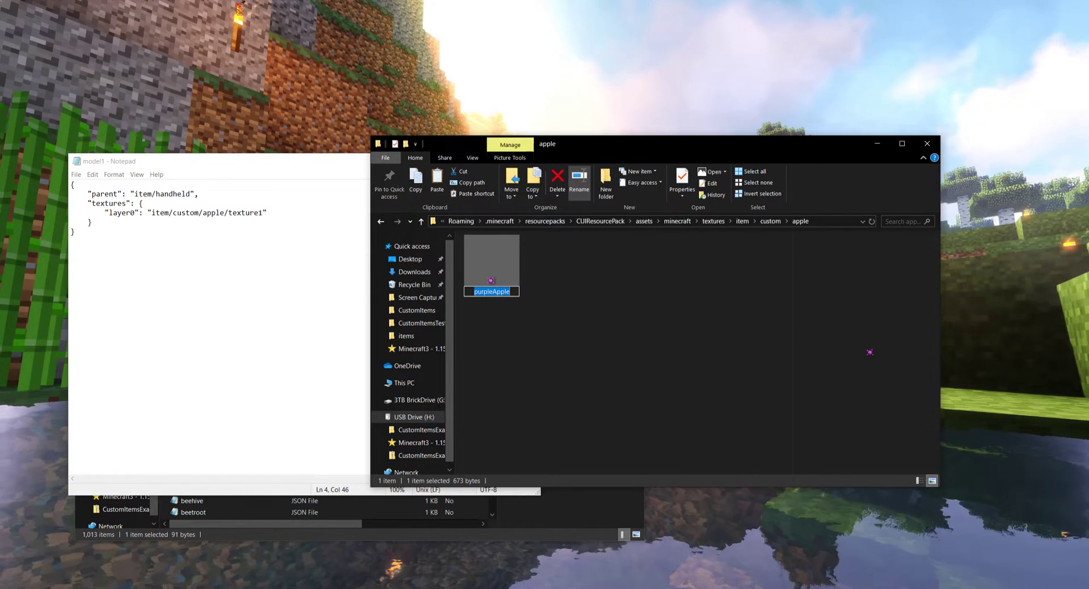
{"action": "type", "text": "texture1"}
{"action": "key", "text": "Return"}
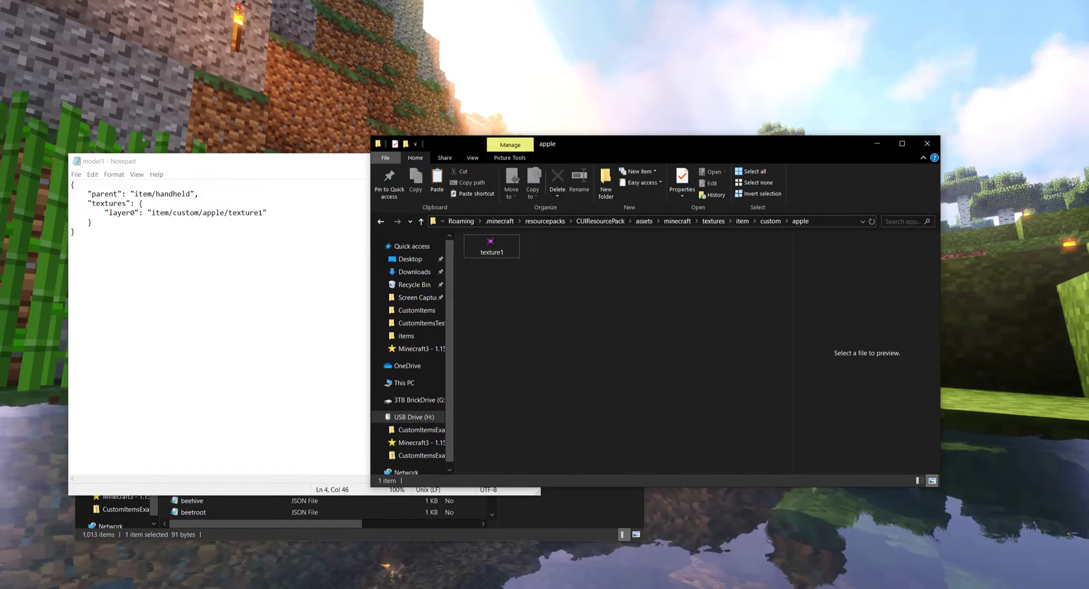
Compare the apple folder in textures/item/custom with the apple/ part of model1's layer0 path
{"action": "left_click", "coordinate": [770, 221]}
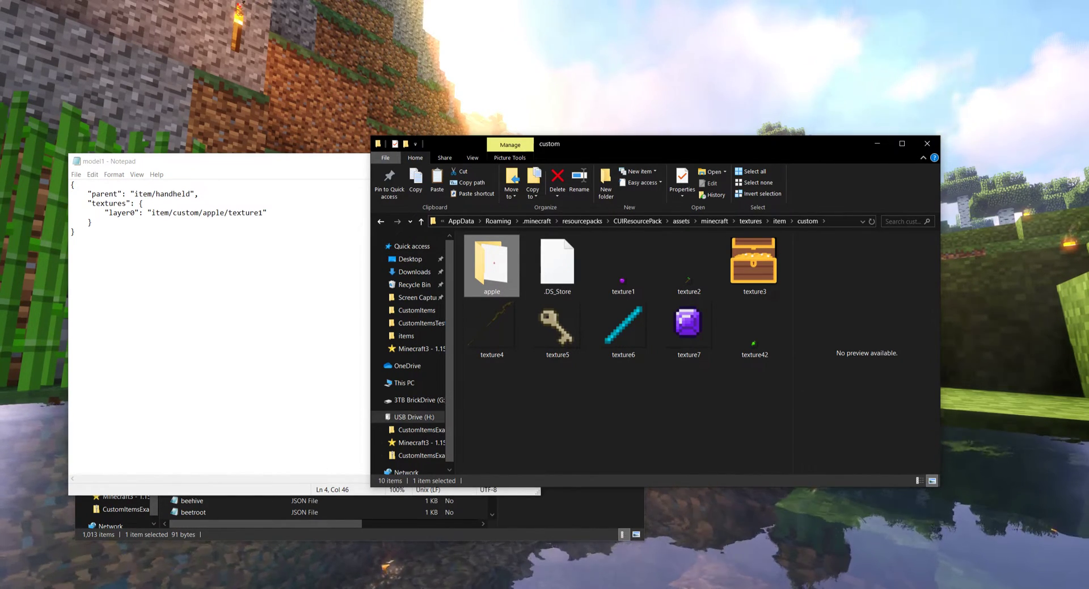
{"action": "left_click_drag", "start_coordinate": [173, 212], "coordinate": [199, 213]}
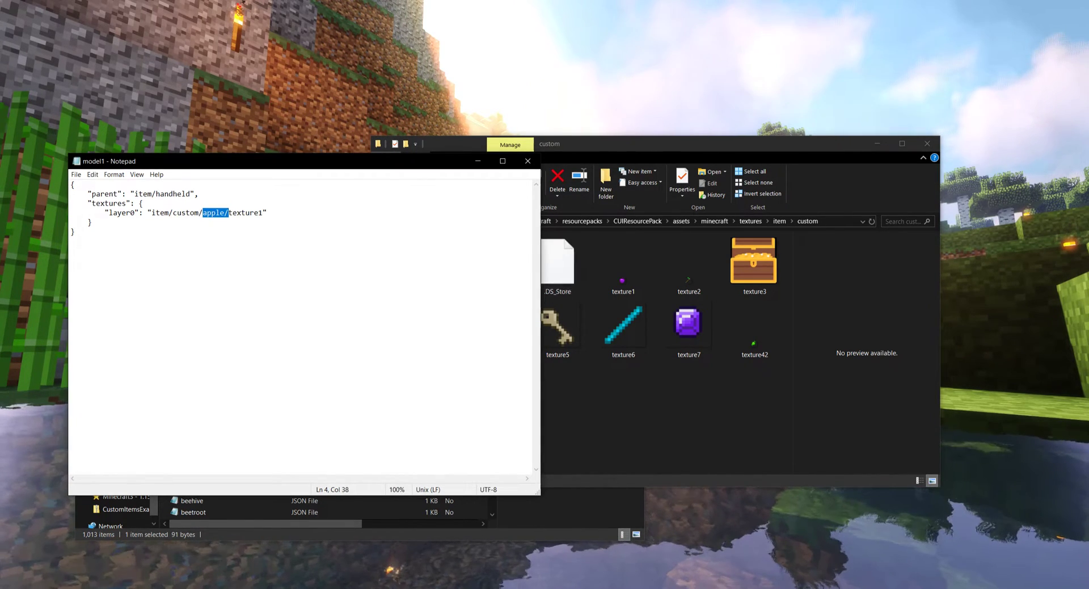
{"action": "left_click", "coordinate": [623, 397]}
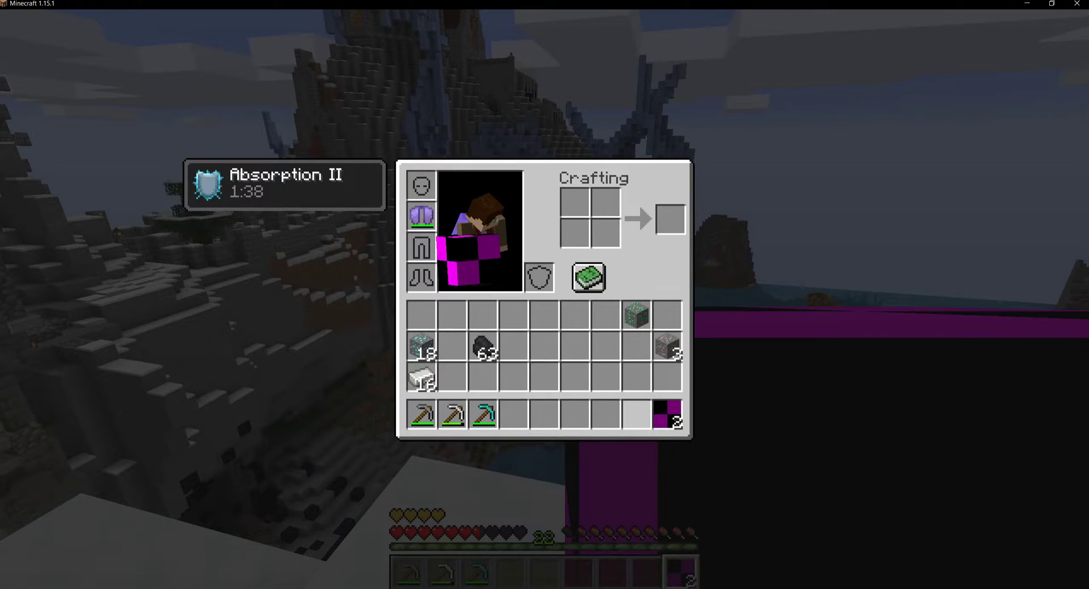
Switch to Minecraft, close the inventory, and reload CUIResourcePack again through the resource pack options
{"action": "key", "text": "Escape"}
{"action": "key", "text": "Escape"}
{"action": "left_click", "coordinate": [454, 309]}
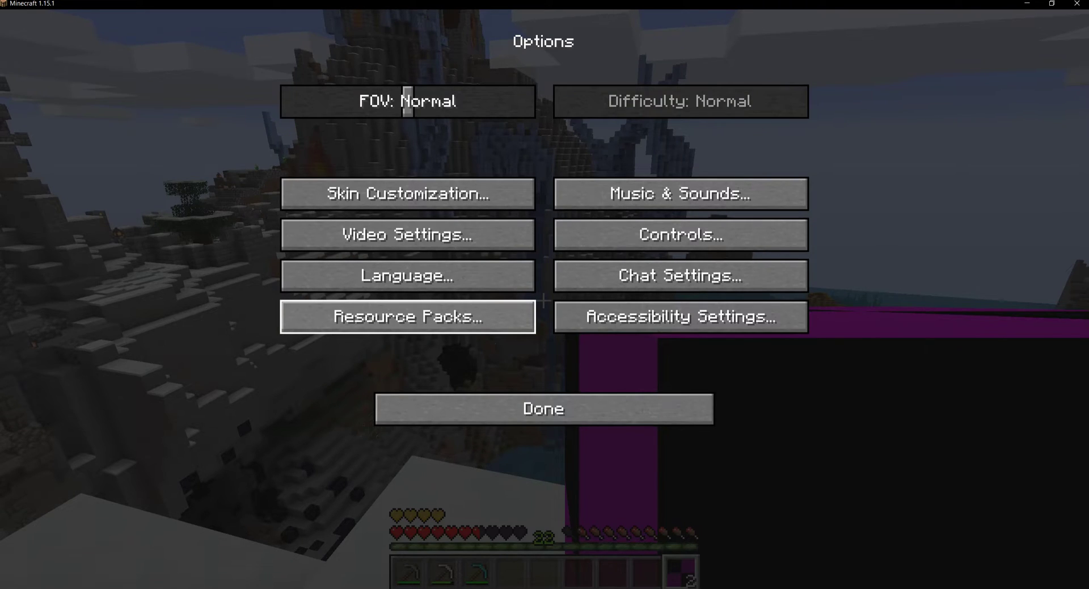
{"action": "left_click", "coordinate": [454, 309]}
{"action": "left_click", "coordinate": [595, 134]}
{"action": "left_click", "coordinate": [594, 134]}
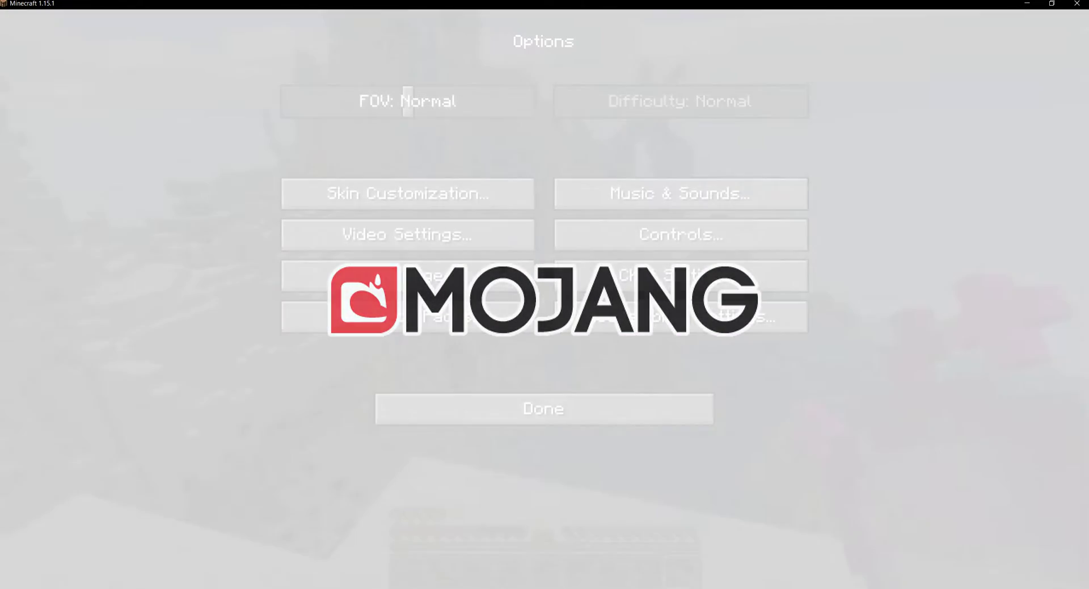
{"action": "key", "text": "Escape"}
{"action": "key", "text": "Escape"}
Inspect the retextured apple in the inventory, then drop one on the snow to view it as an item
{"action": "key", "text": "e"}
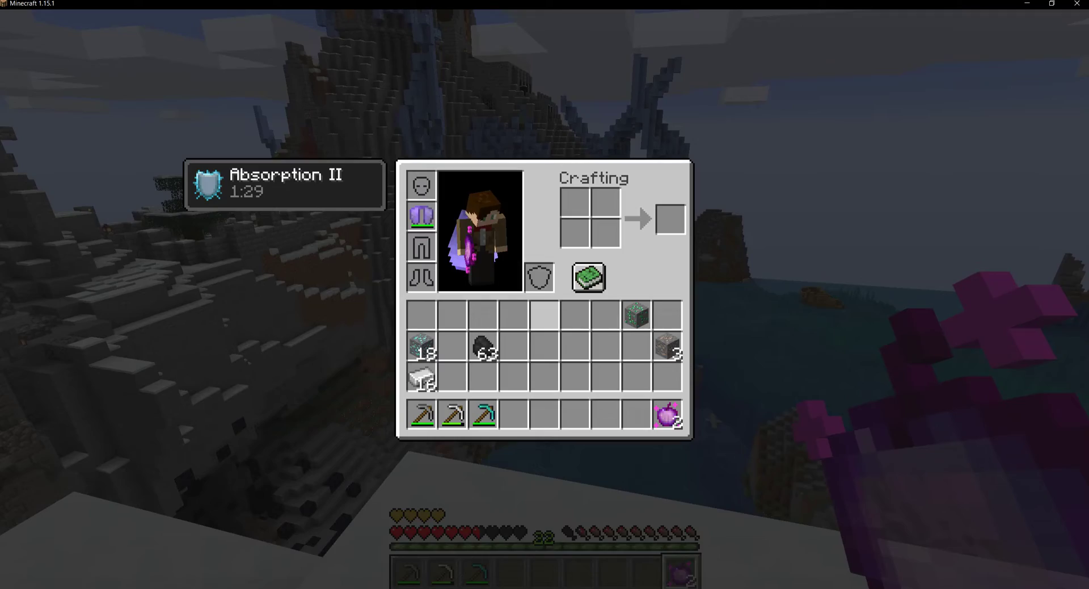
{"action": "key", "text": "e"}
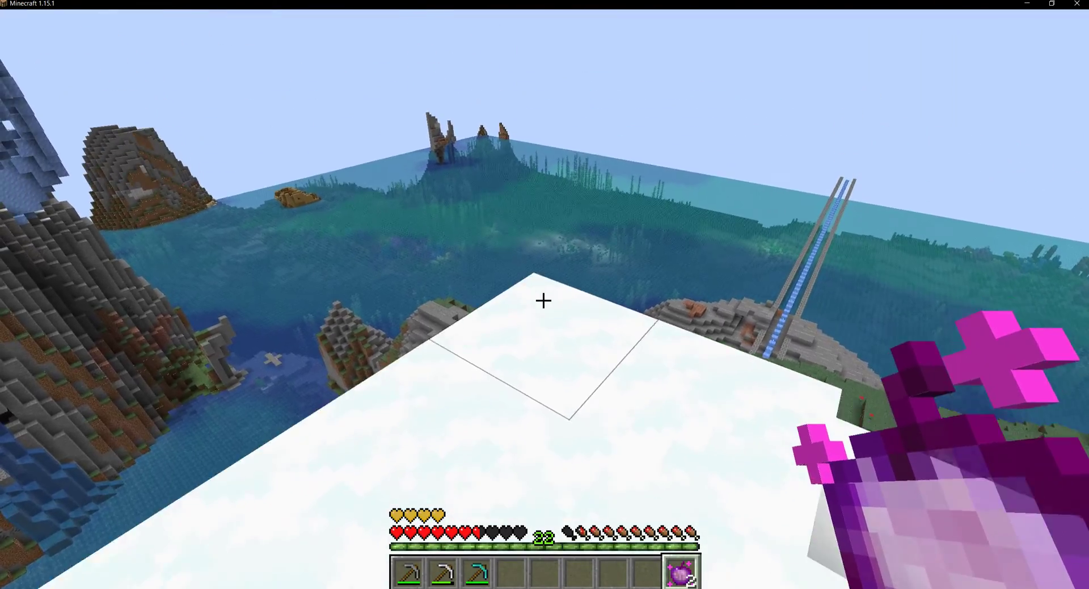
{"action": "key", "text": "q"}
{"action": "key", "text": "shift"}
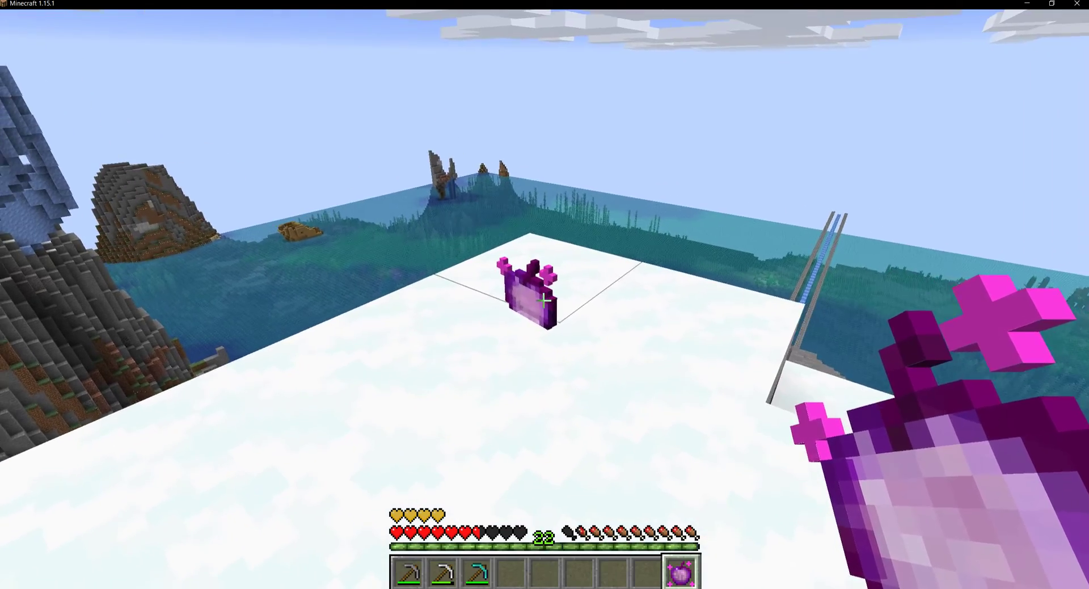
{"action": "key", "text": "q"}
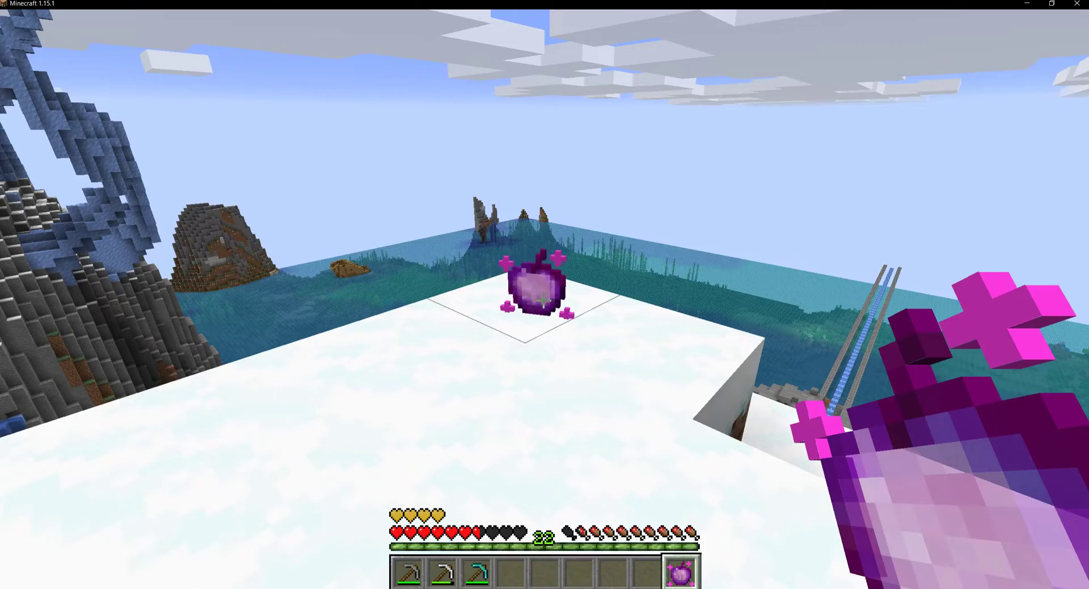
{"action": "key", "text": "a"}
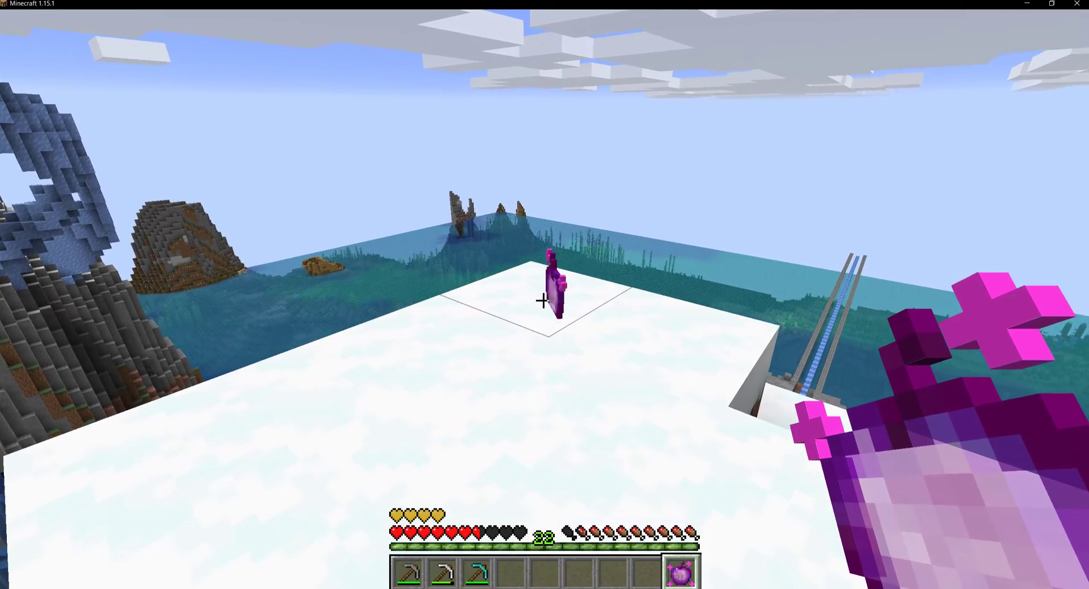
Pick up the dropped purple apple from the snow, then eat one
{"action": "key", "text": "w"}
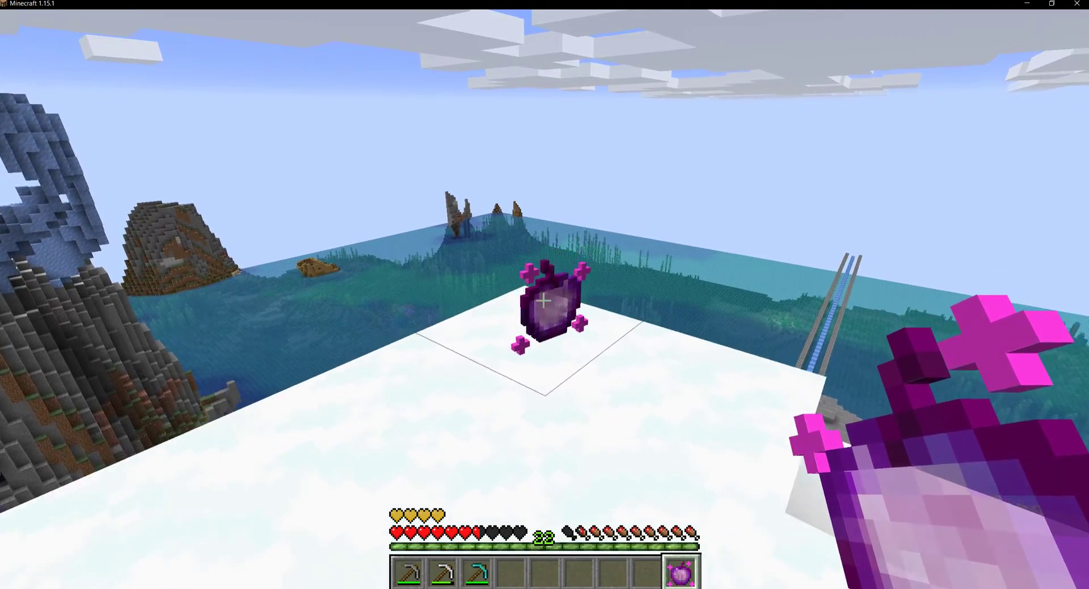
{"action": "right_click", "coordinate": [543, 300]}
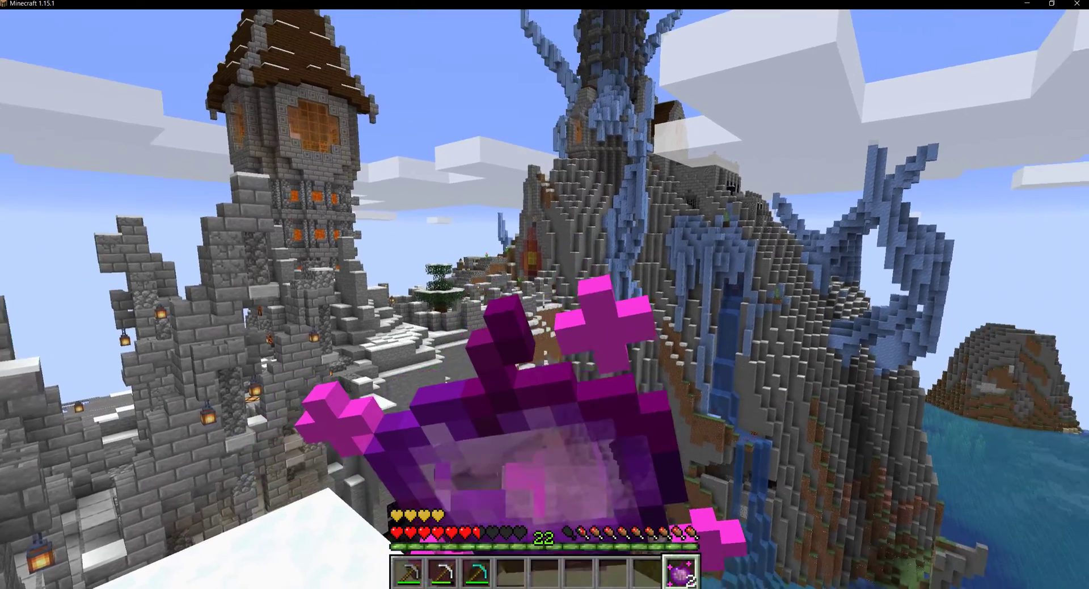
{"action": "key", "text": "Escape"}
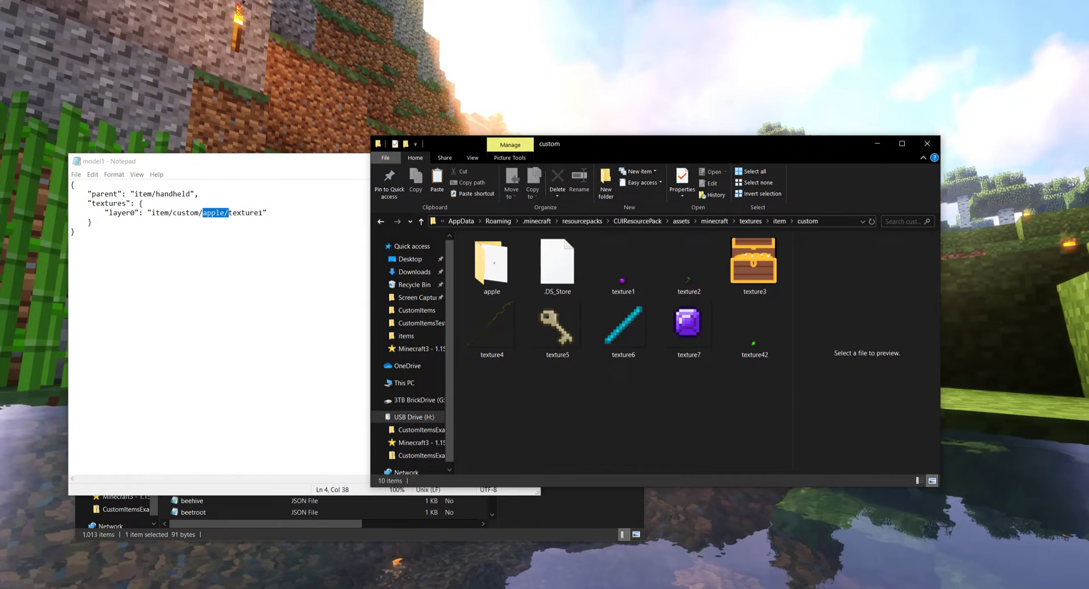
View the texture4 image from textures/item/custom at full size, then close it and the model1 file
{"action": "left_click", "coordinate": [491, 328]}
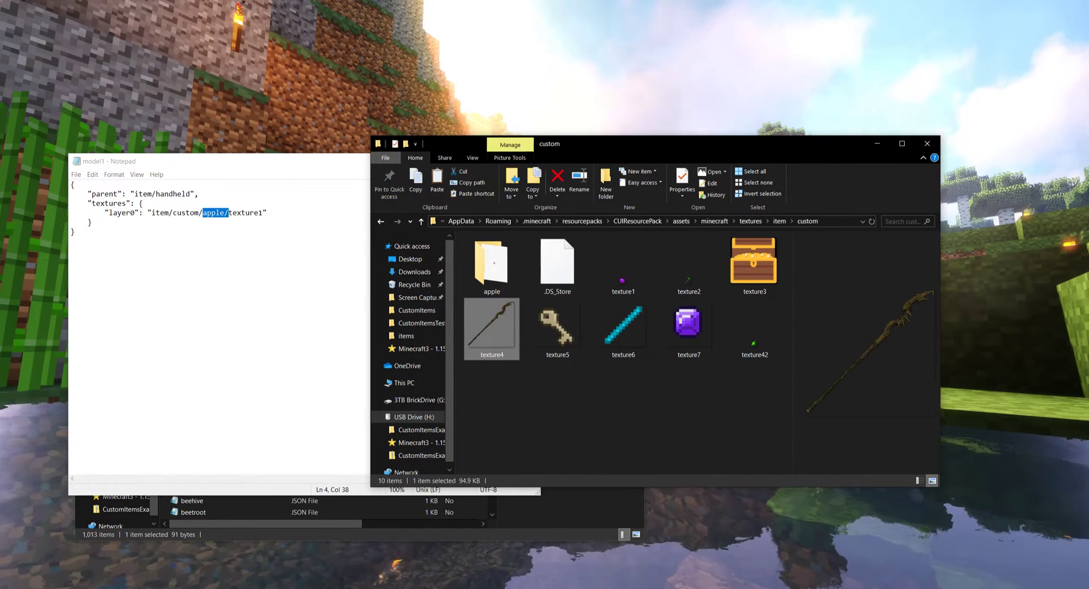
{"action": "double_click", "coordinate": [491, 329]}
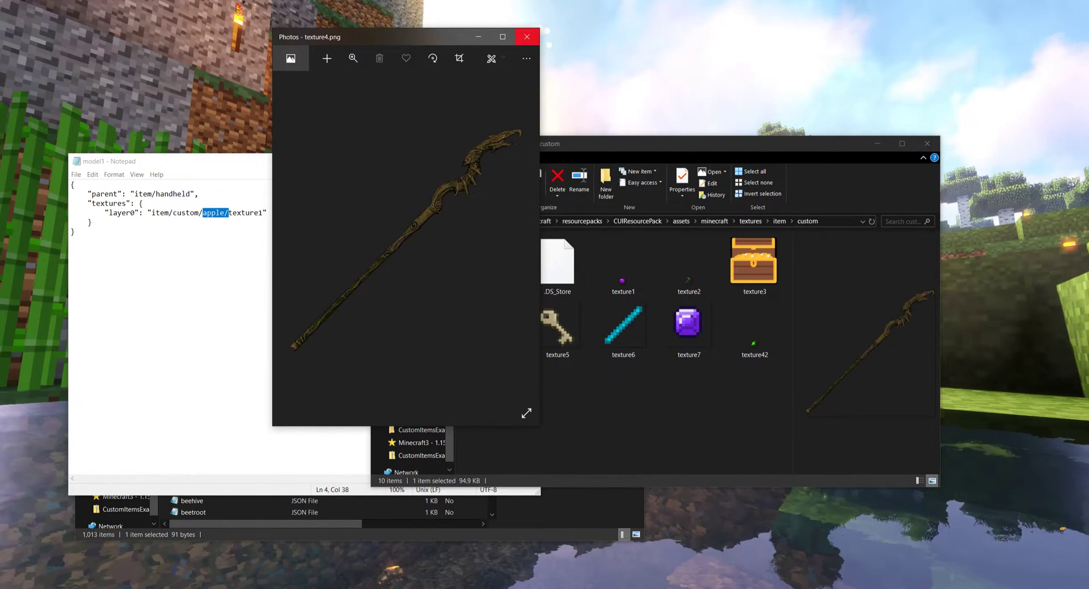
{"action": "left_click", "coordinate": [526, 36]}
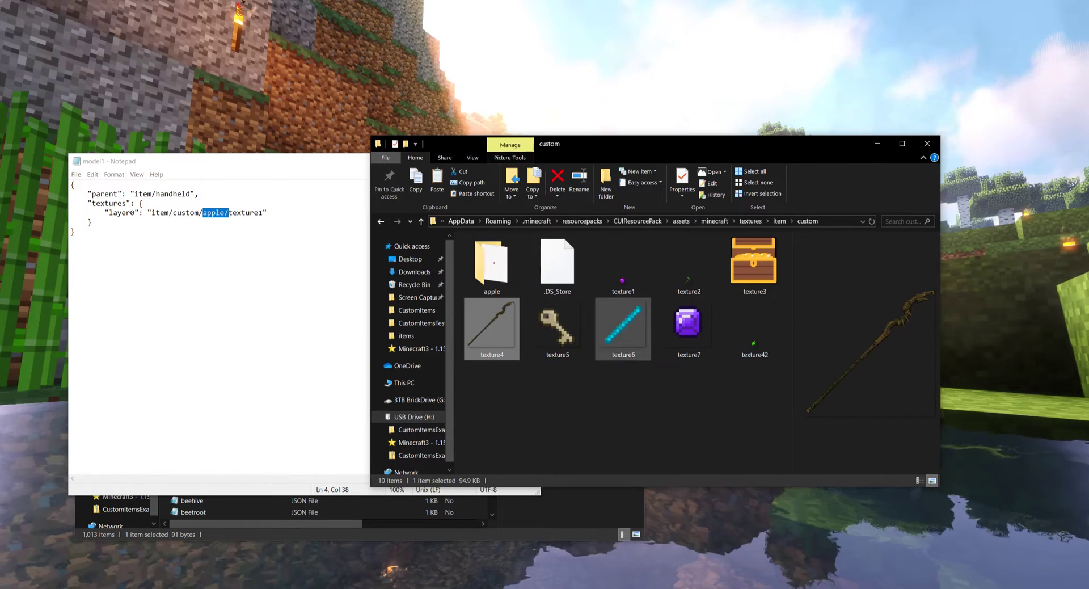
{"action": "left_click", "coordinate": [615, 391]}
{"action": "key", "text": "alt+Tab"}
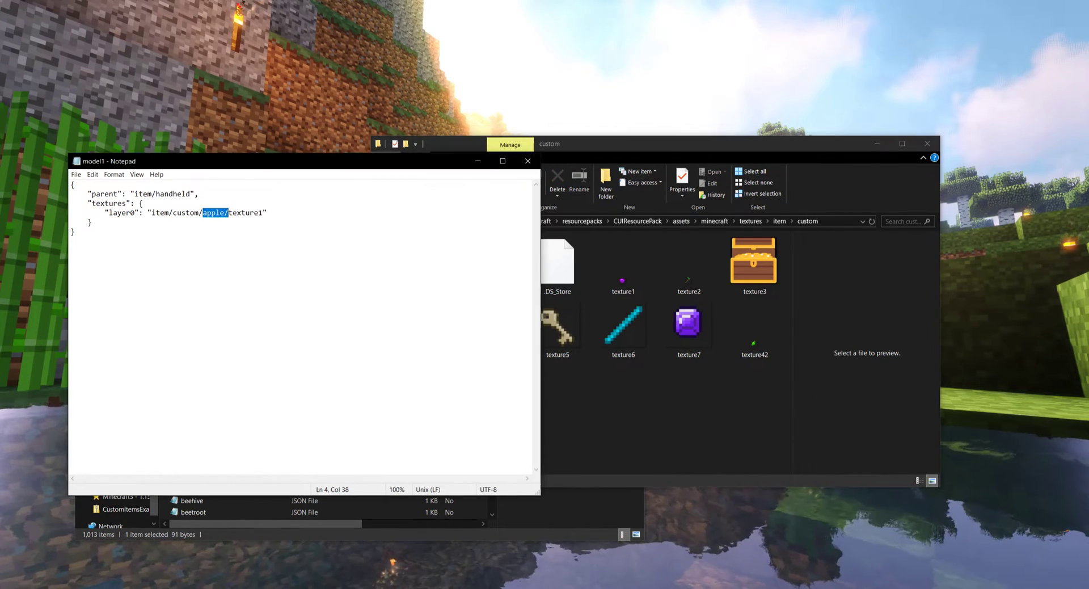
{"action": "left_click", "coordinate": [528, 160]}
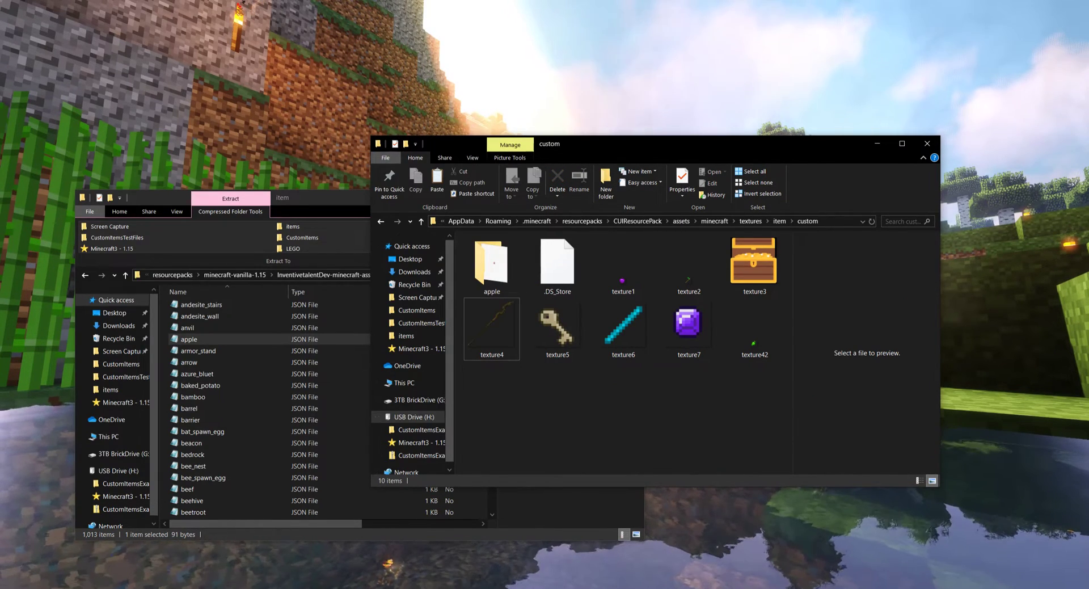
Switch to Minecraft to check the purple apple in the inventory, then pause and minimize the game
{"action": "key", "text": "alt+Tab"}
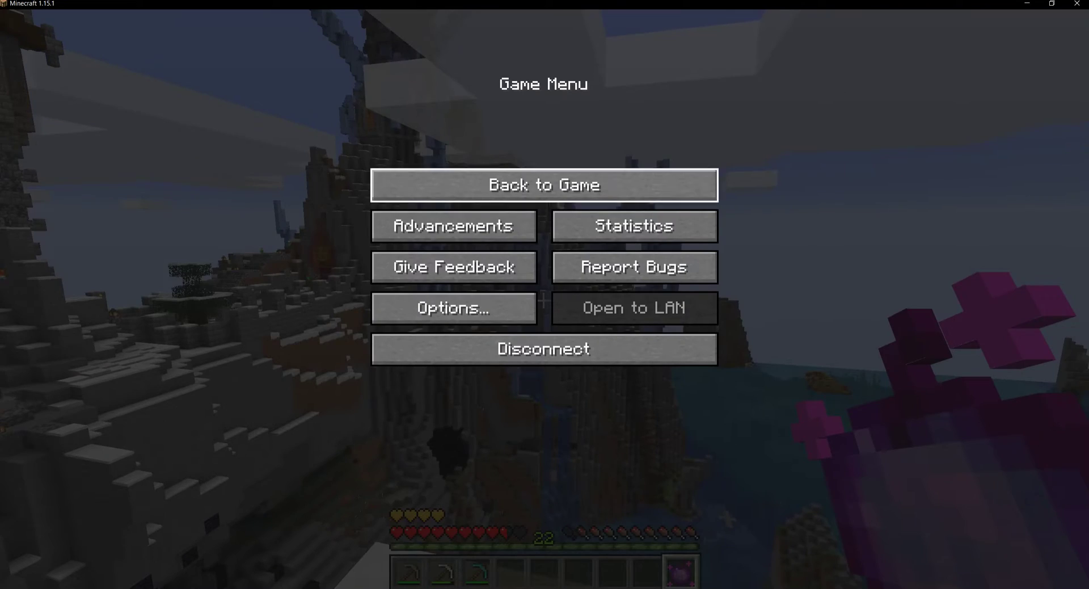
{"action": "key", "text": "Escape"}
{"action": "key", "text": "e"}
{"action": "mouse_move", "coordinate": [677, 407]}
{"action": "key", "text": "e"}
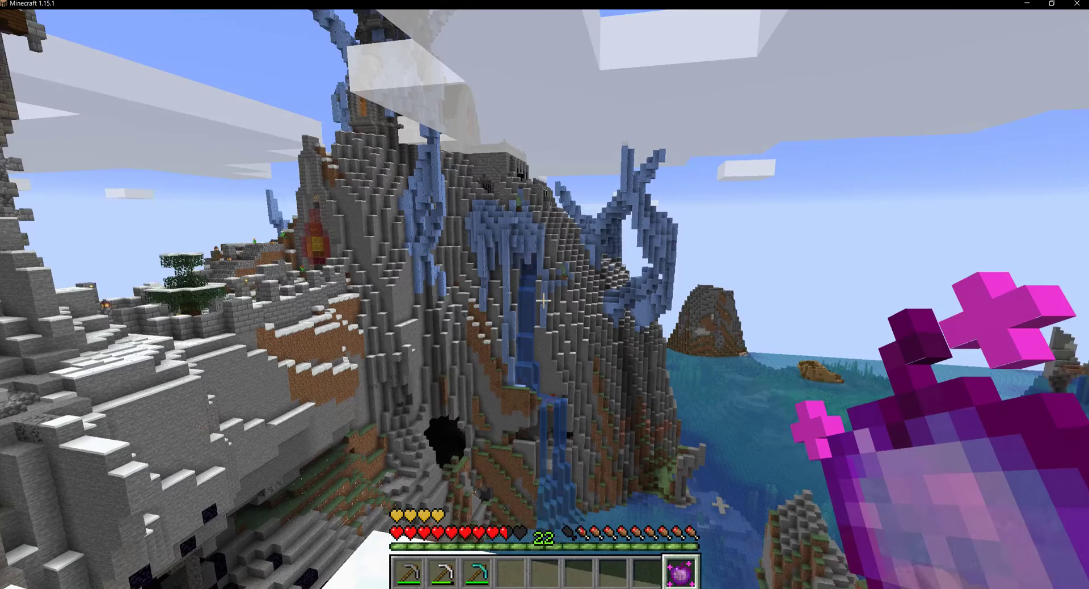
{"action": "key", "text": "Escape"}
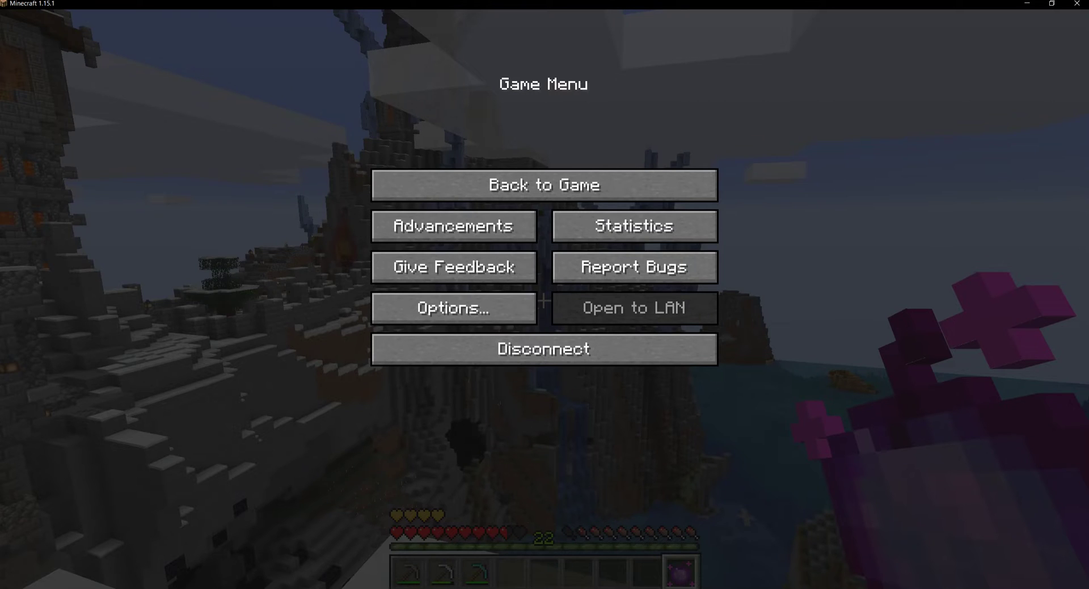
{"action": "left_click", "coordinate": [1026, 4]}
Review the material and textureID lines of purpleApple in CustomItems/items, then put away the items and vanilla assets windows
{"action": "left_click", "coordinate": [323, 197]}
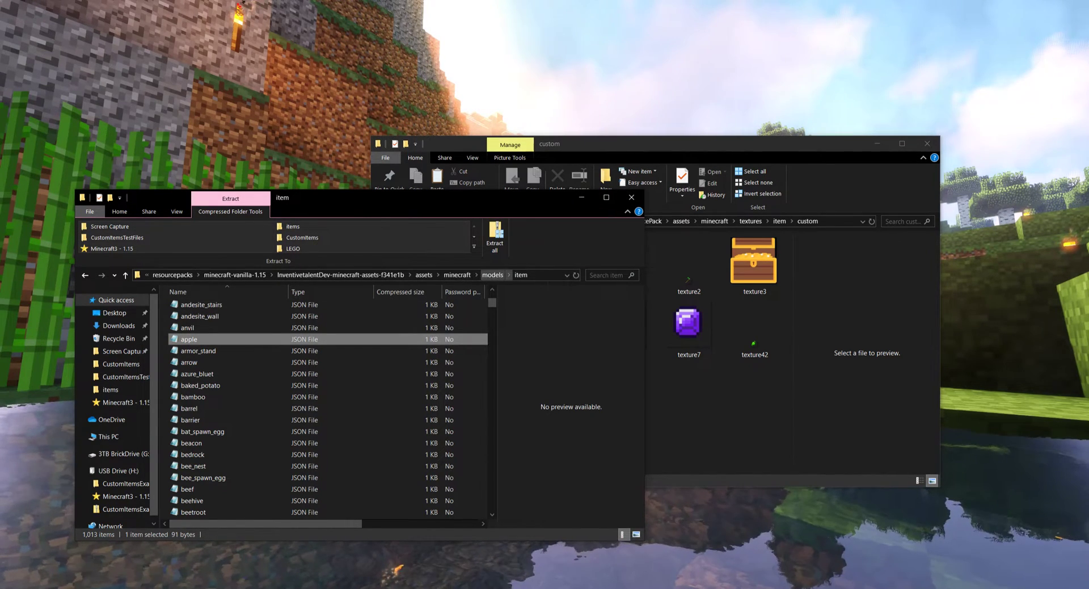
{"action": "left_click", "coordinate": [457, 275]}
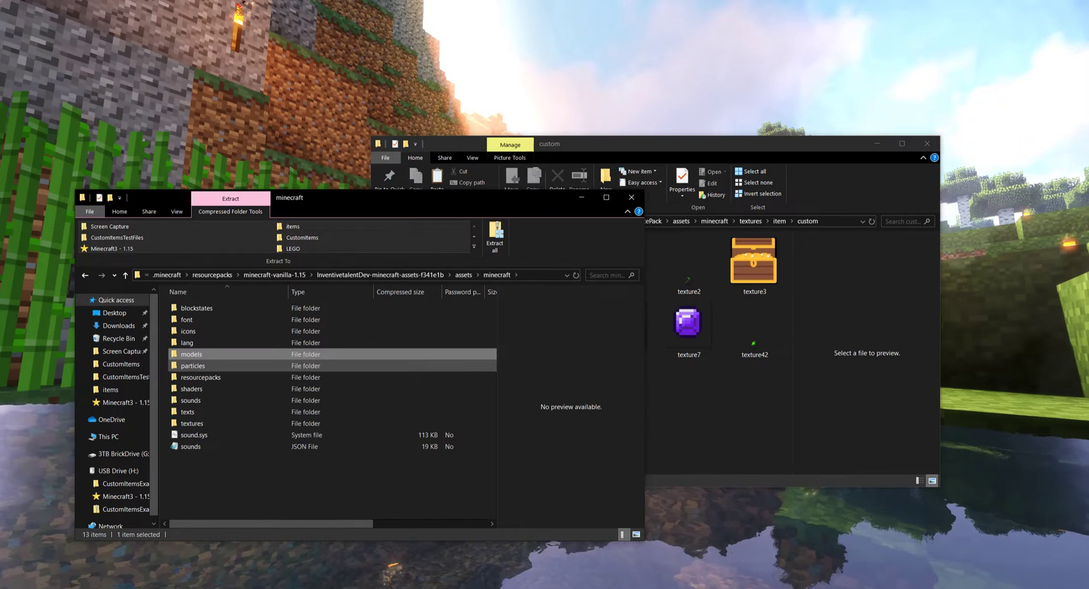
{"action": "key", "text": "alt+Tab"}
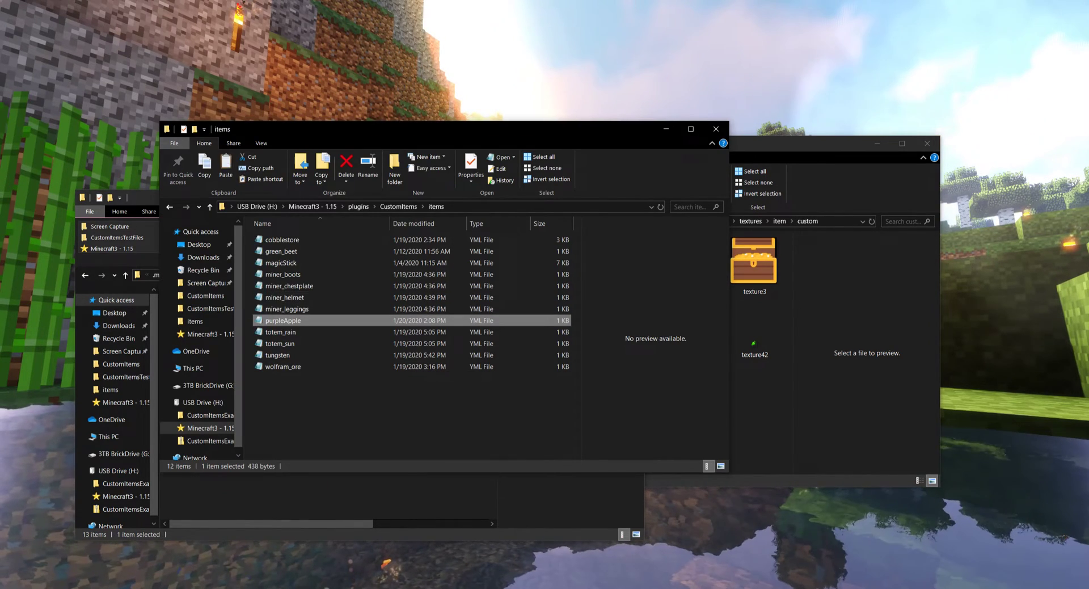
{"action": "key", "text": "Return"}
{"action": "left_click_drag", "start_coordinate": [130, 221], "coordinate": [75, 213]}
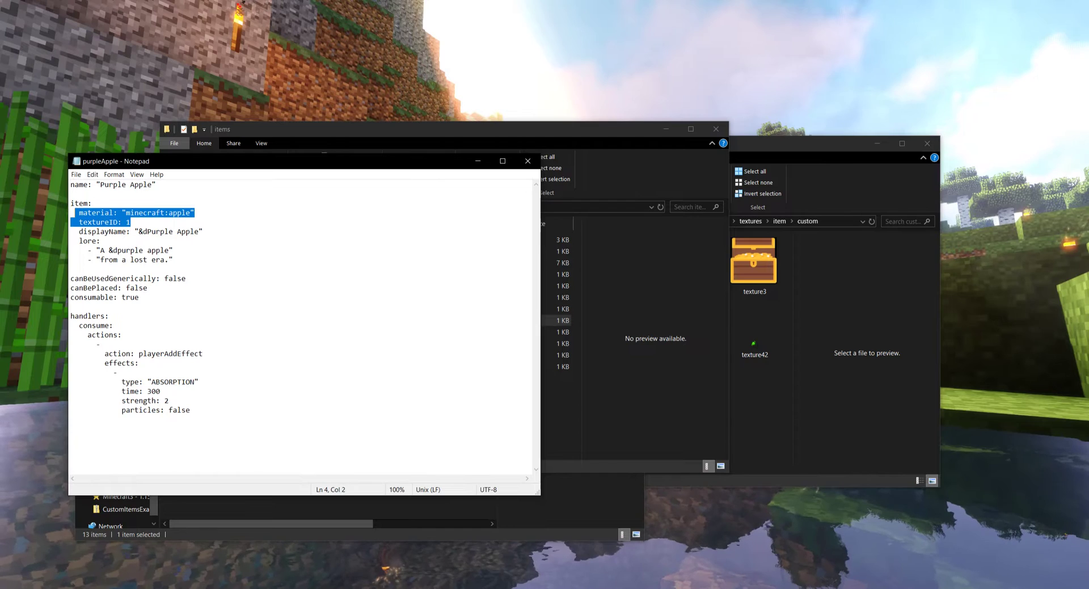
{"action": "left_click", "coordinate": [527, 161]}
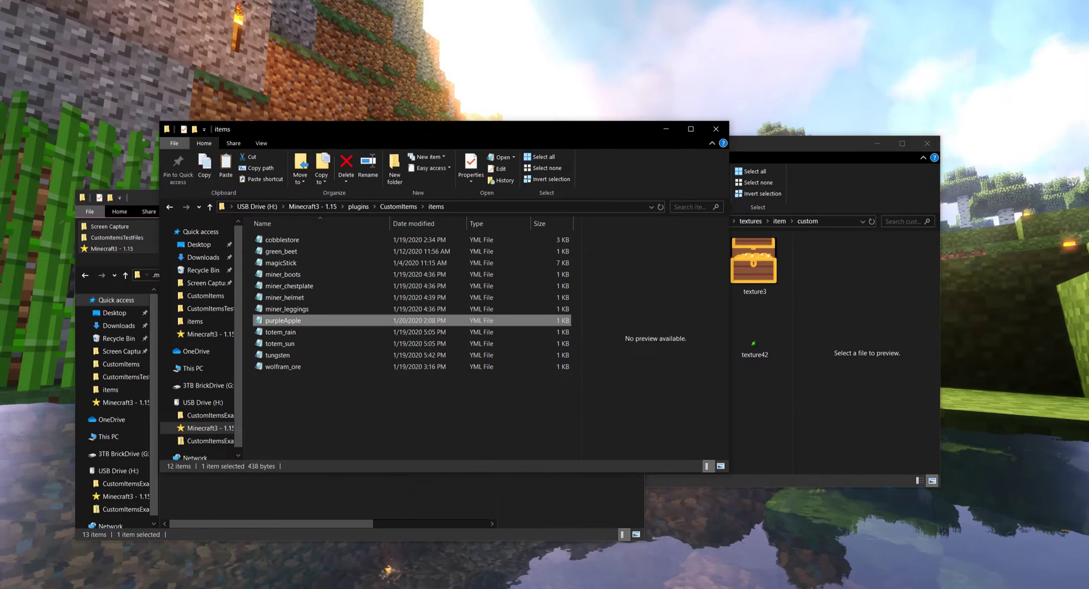
{"action": "left_click", "coordinate": [412, 392]}
{"action": "left_click", "coordinate": [665, 129]}
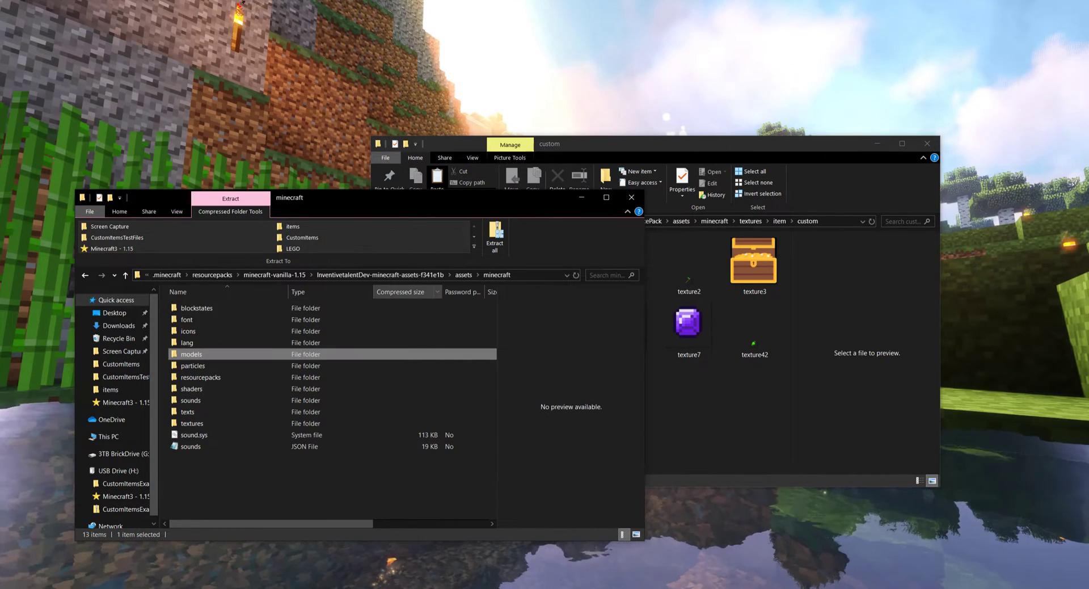
{"action": "key", "text": "alt+F4"}
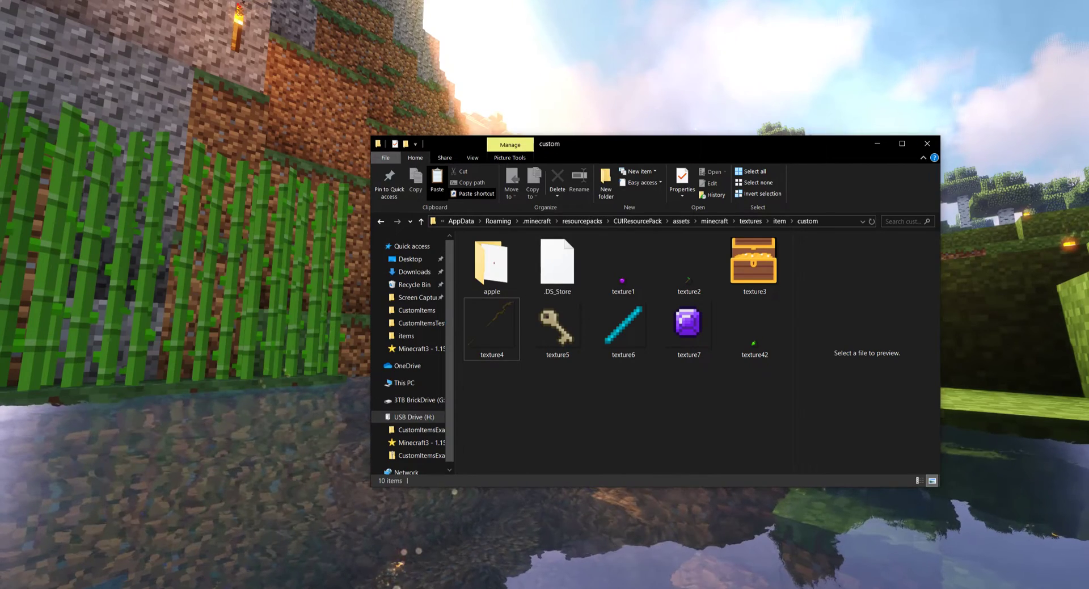
Open the apple JSON in CUIResourcePack's models/item folder, highlight its custom_model_data 1 override, and close the file
{"action": "left_click", "coordinate": [714, 220]}
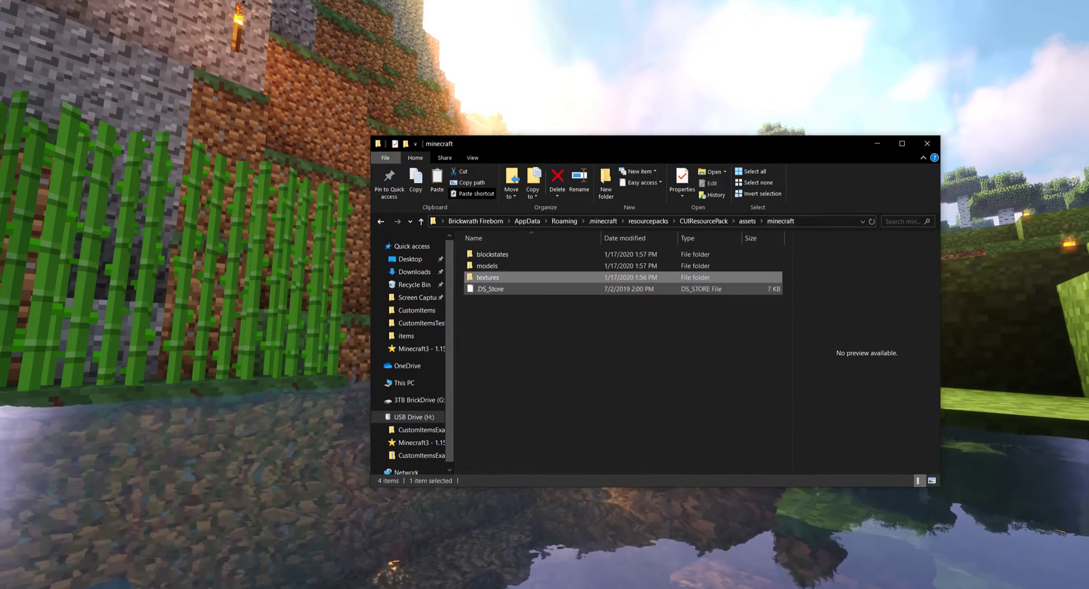
{"action": "double_click", "coordinate": [487, 265]}
{"action": "double_click", "coordinate": [483, 265]}
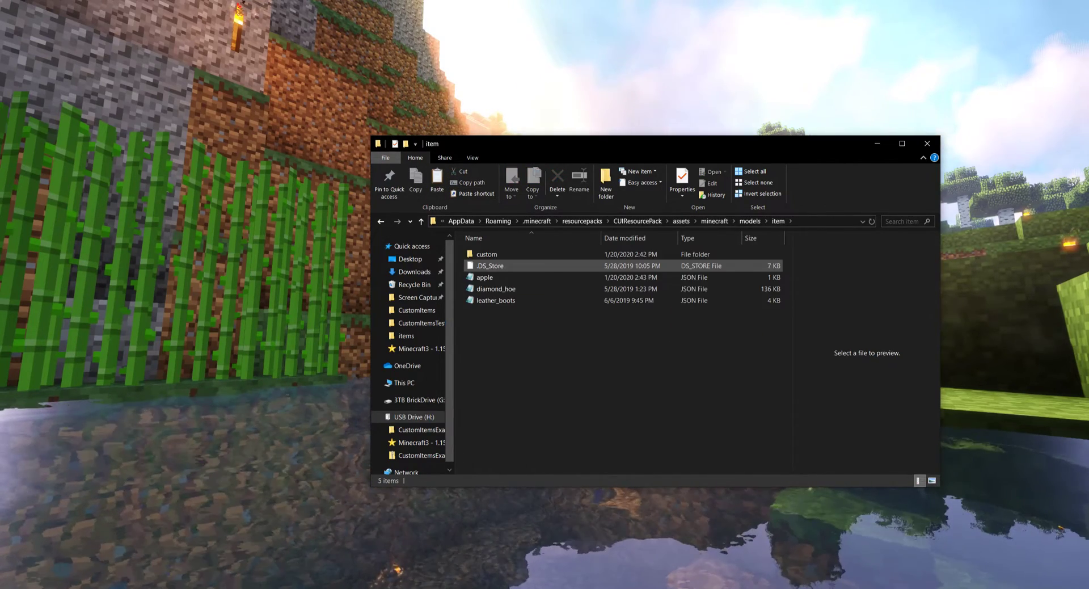
{"action": "left_click", "coordinate": [484, 277]}
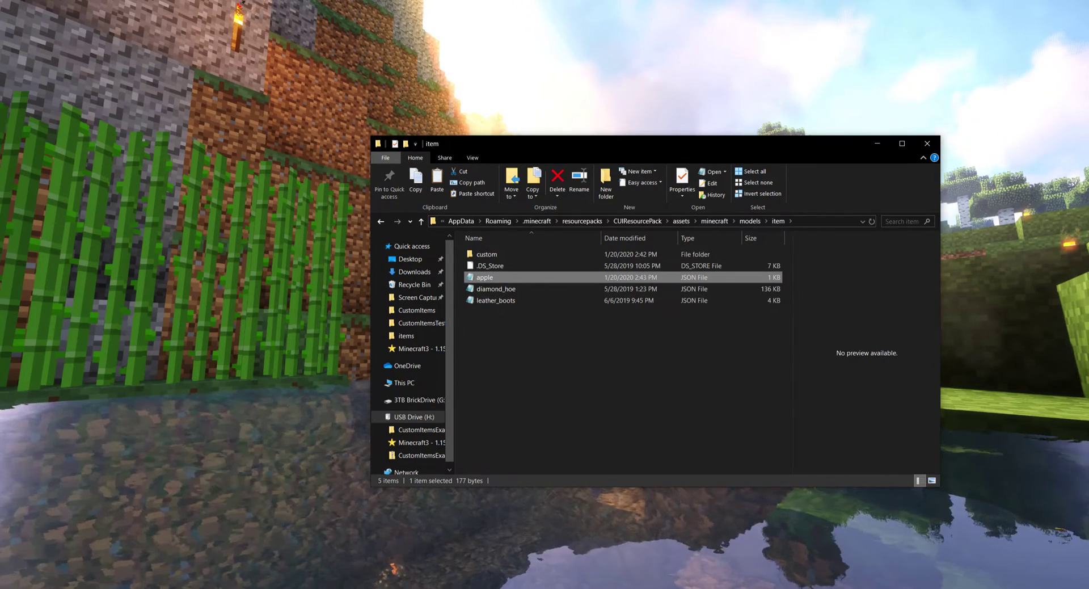
{"action": "double_click", "coordinate": [485, 277]}
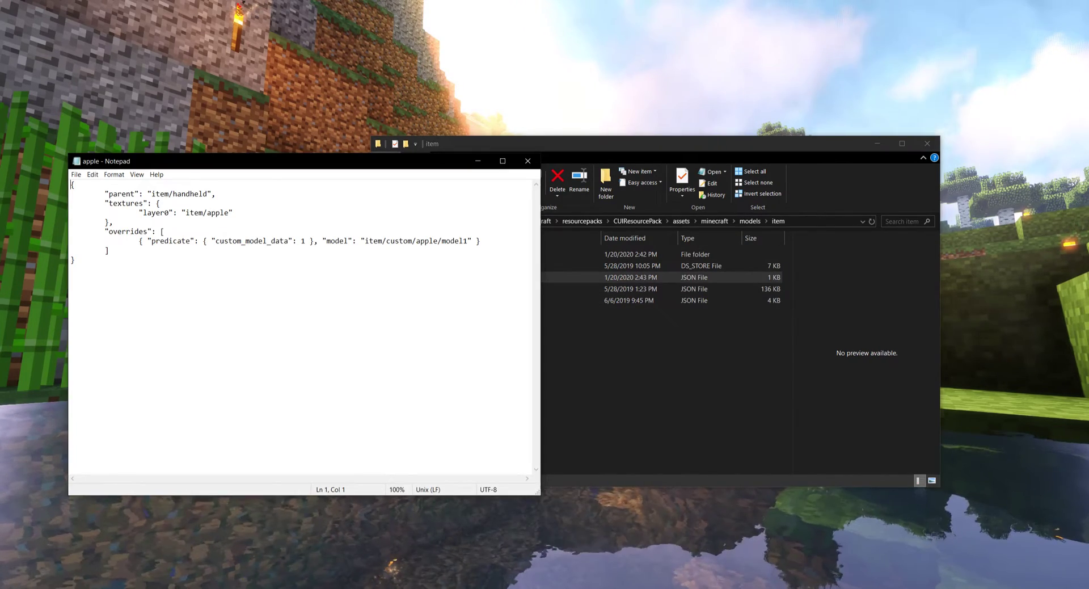
{"action": "left_click_drag", "start_coordinate": [148, 241], "coordinate": [481, 241]}
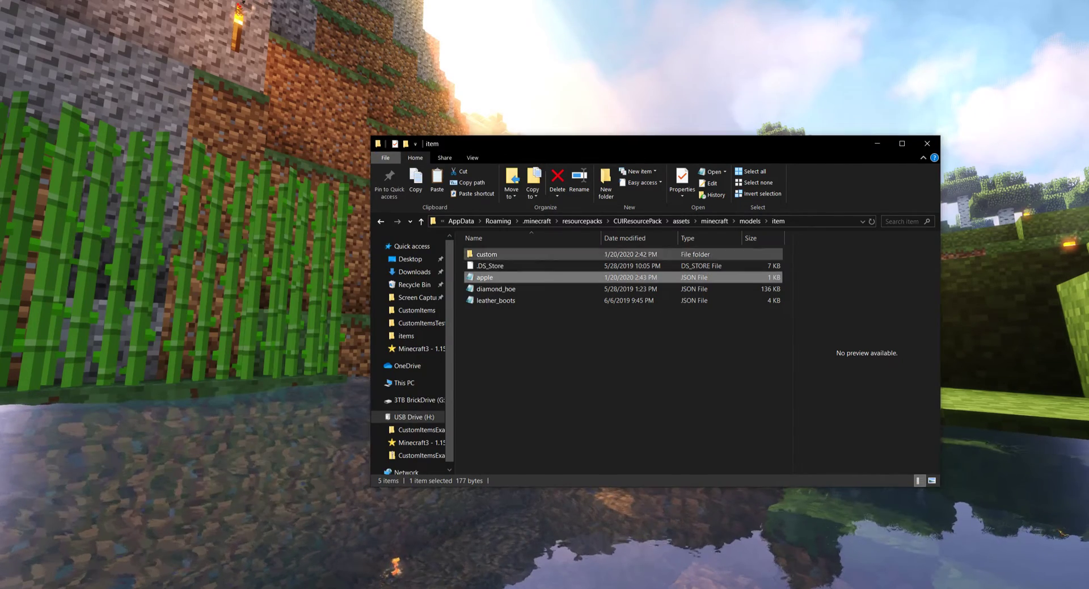
{"action": "left_click", "coordinate": [527, 160]}
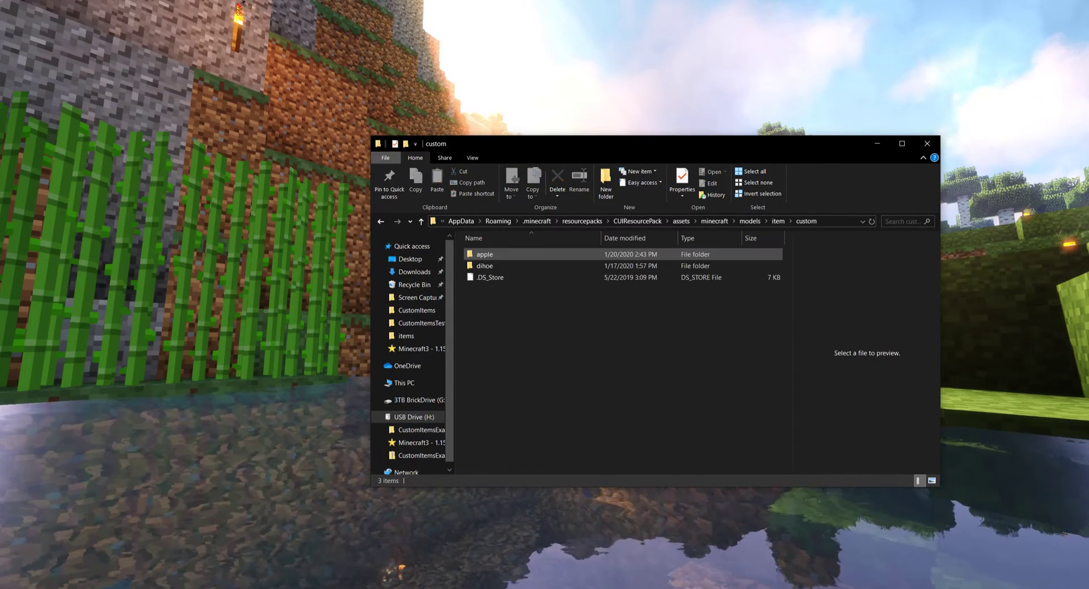
Open model1 in models/item/custom/apple, highlight its layer0 texture path, and close the file
{"action": "double_click", "coordinate": [484, 254]}
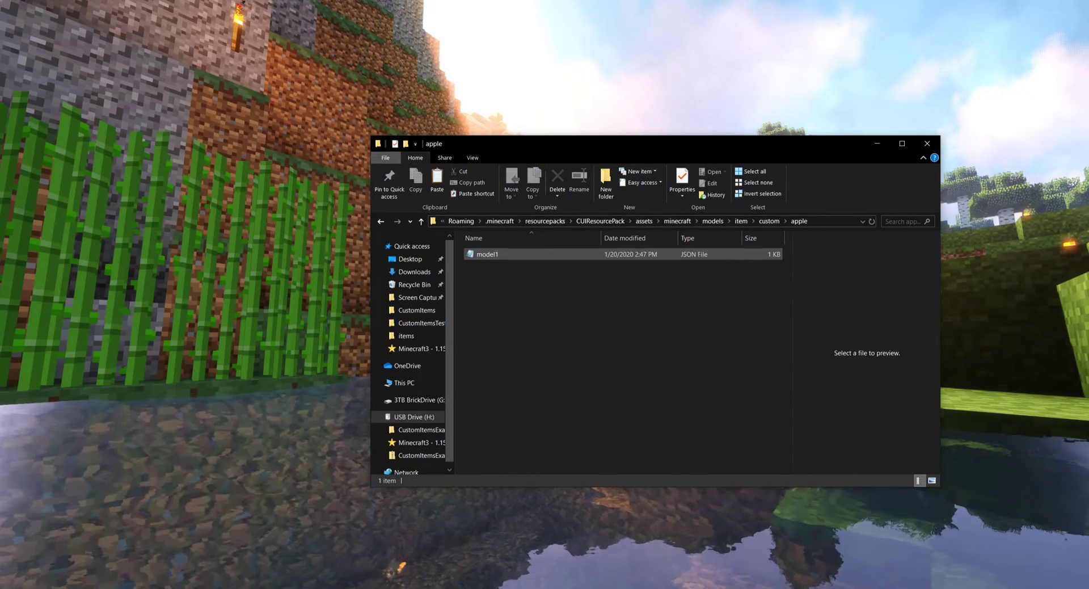
{"action": "double_click", "coordinate": [484, 254]}
{"action": "left_click_drag", "start_coordinate": [264, 213], "coordinate": [156, 213]}
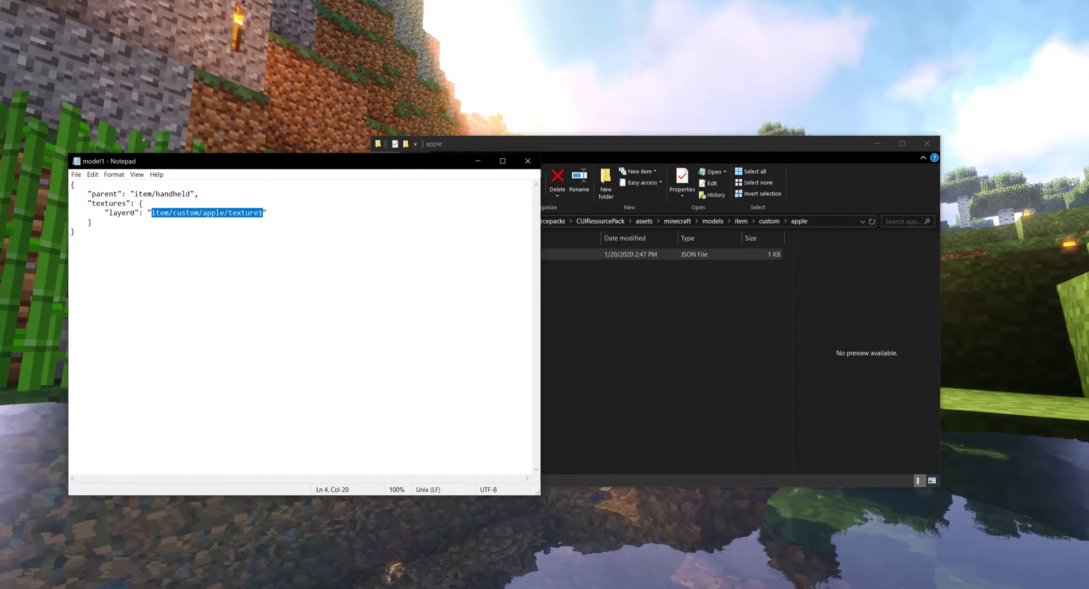
{"action": "left_click", "coordinate": [528, 160]}
Browse to textures/item/custom/apple to locate the texture1 image, then close the folder window
{"action": "left_click", "coordinate": [624, 295]}
{"action": "left_click", "coordinate": [678, 221]}
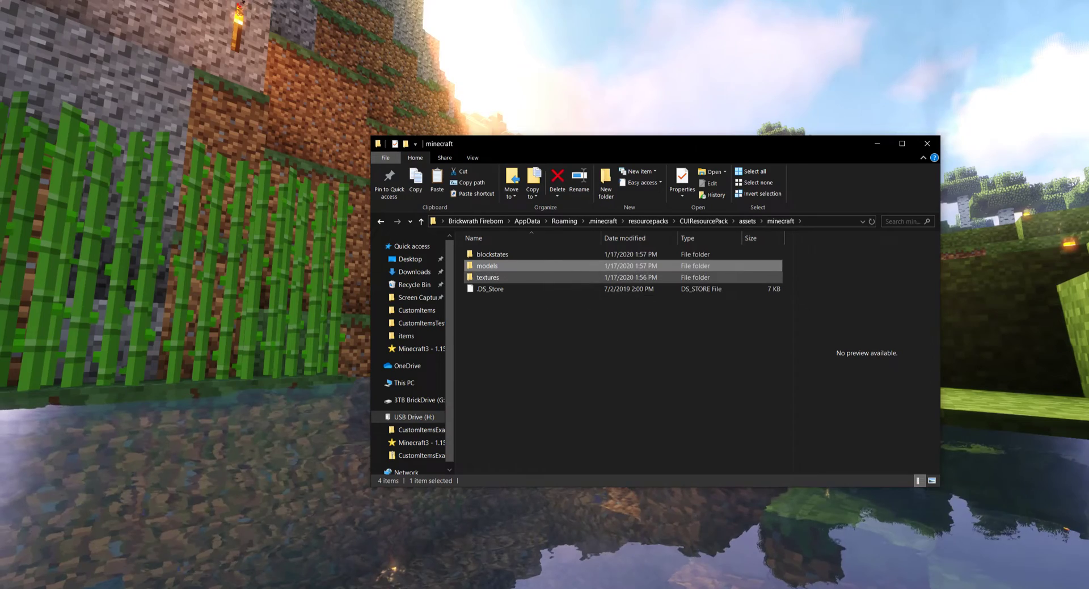
{"action": "double_click", "coordinate": [487, 277]}
{"action": "double_click", "coordinate": [487, 266]}
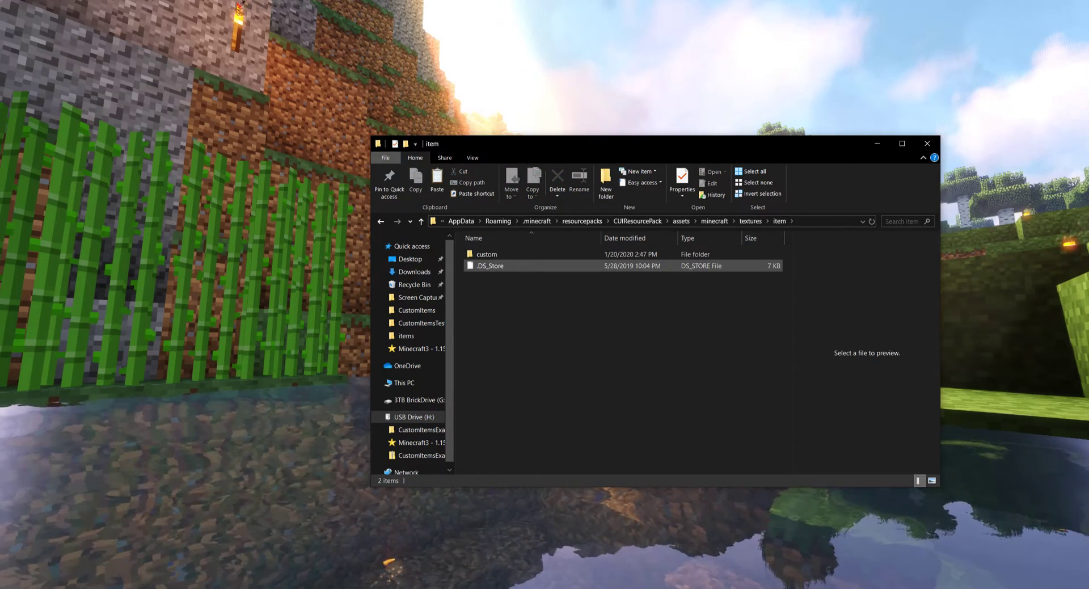
{"action": "double_click", "coordinate": [486, 253]}
{"action": "double_click", "coordinate": [491, 264]}
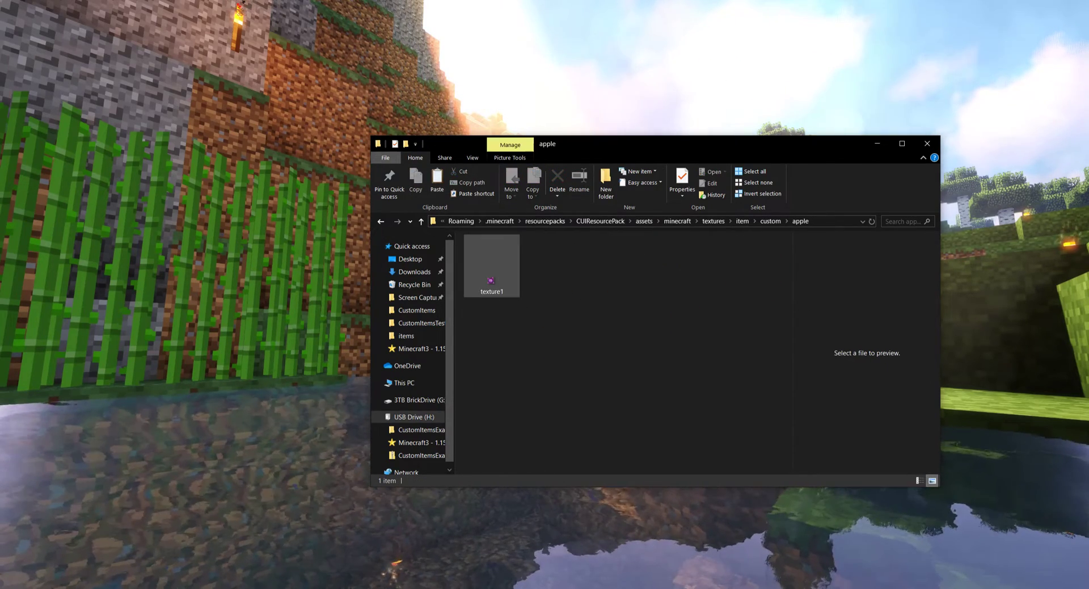
{"action": "left_click", "coordinate": [927, 143]}
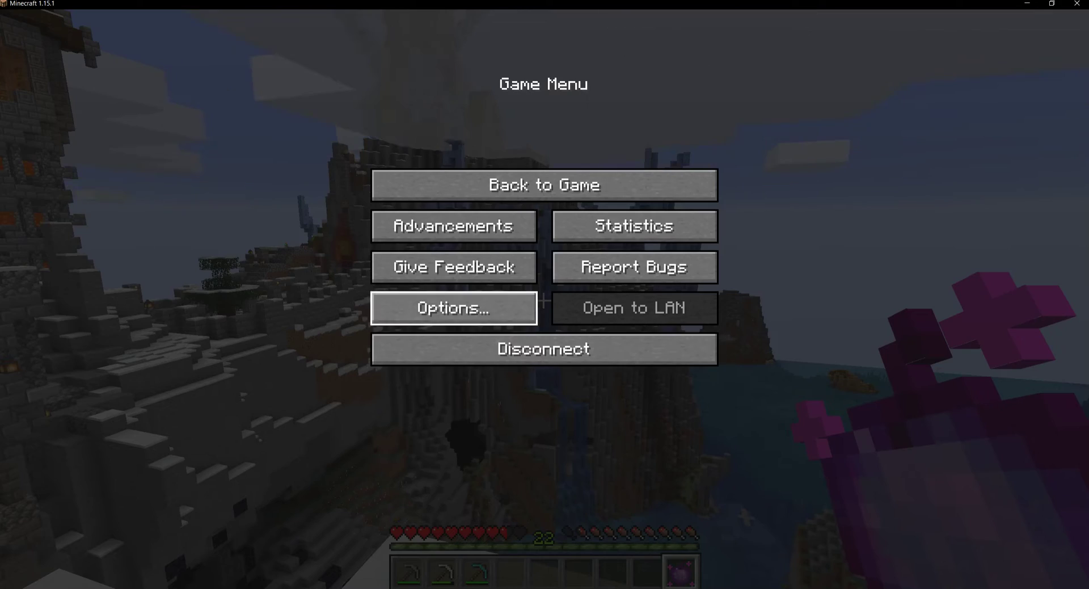
Disable CUIResourcePack in Minecraft's resource pack options and return to the game
{"action": "left_click", "coordinate": [461, 309]}
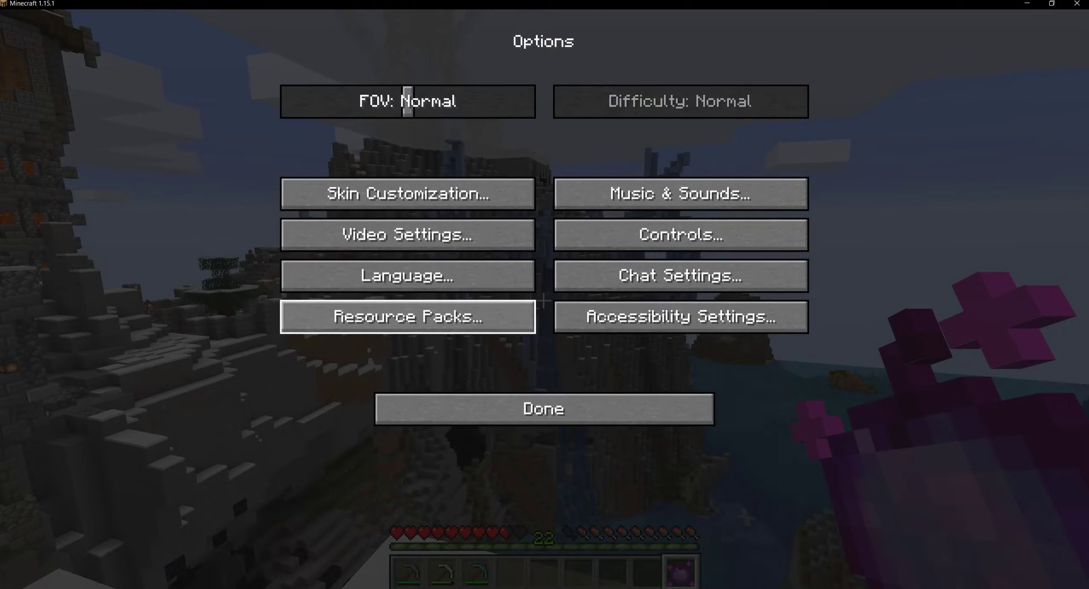
{"action": "left_click", "coordinate": [460, 312]}
{"action": "left_click", "coordinate": [573, 120]}
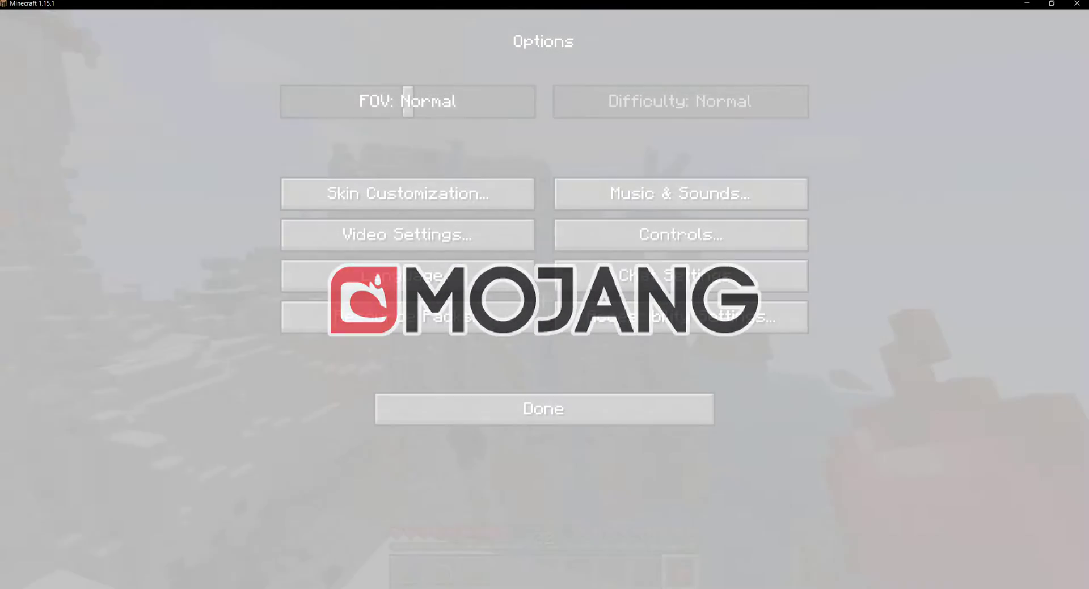
{"action": "key", "text": "Escape"}
{"action": "key", "text": "Escape"}
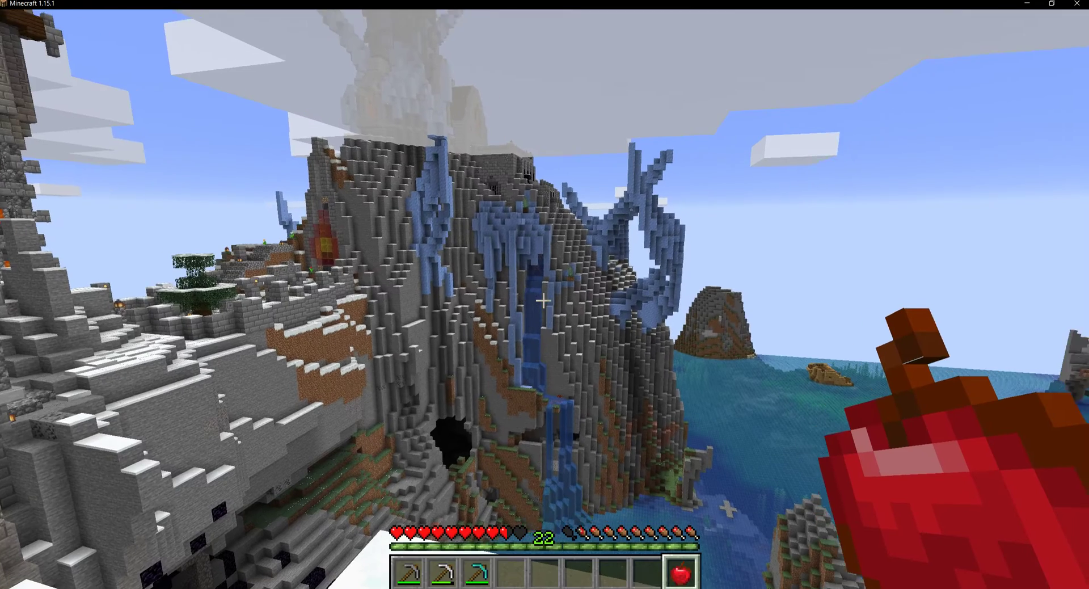
Inspect the Purple Apple's tooltip and default appearance in the inventory, then close the inventory
{"action": "key", "text": "e"}
{"action": "mouse_move", "coordinate": [666, 417]}
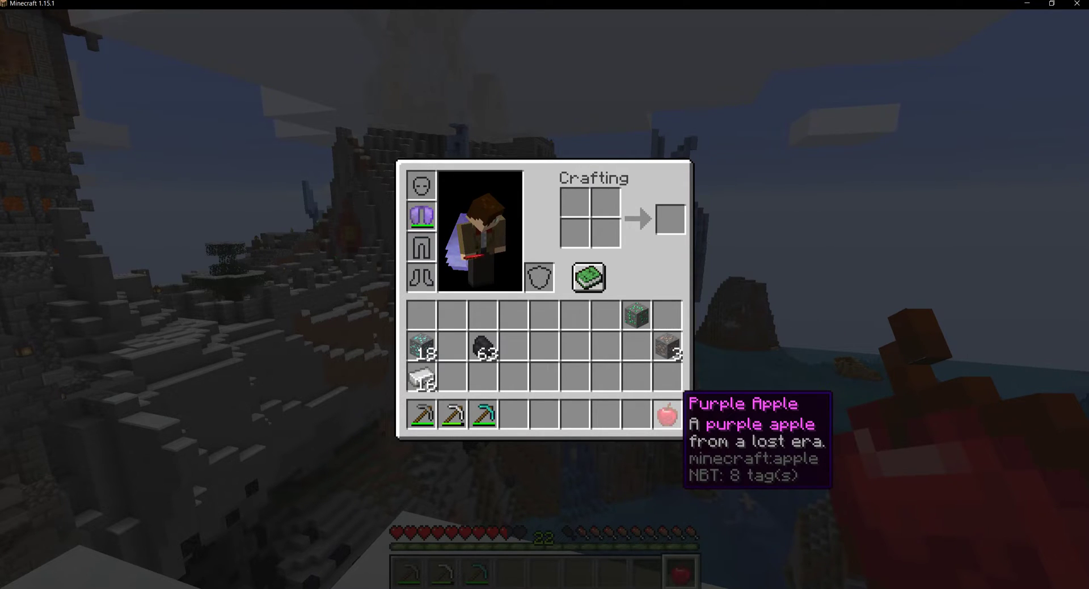
{"action": "key", "text": "e"}
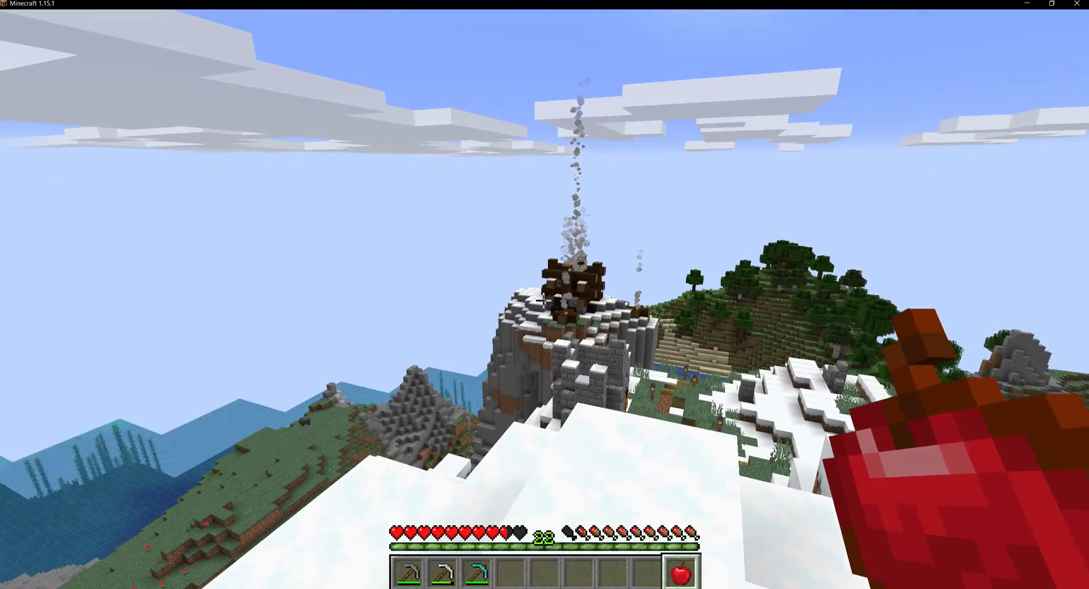
Eat the held apple and rerun the last CustomItems give command to receive 3 purpleApple
{"action": "right_click", "coordinate": [543, 300]}
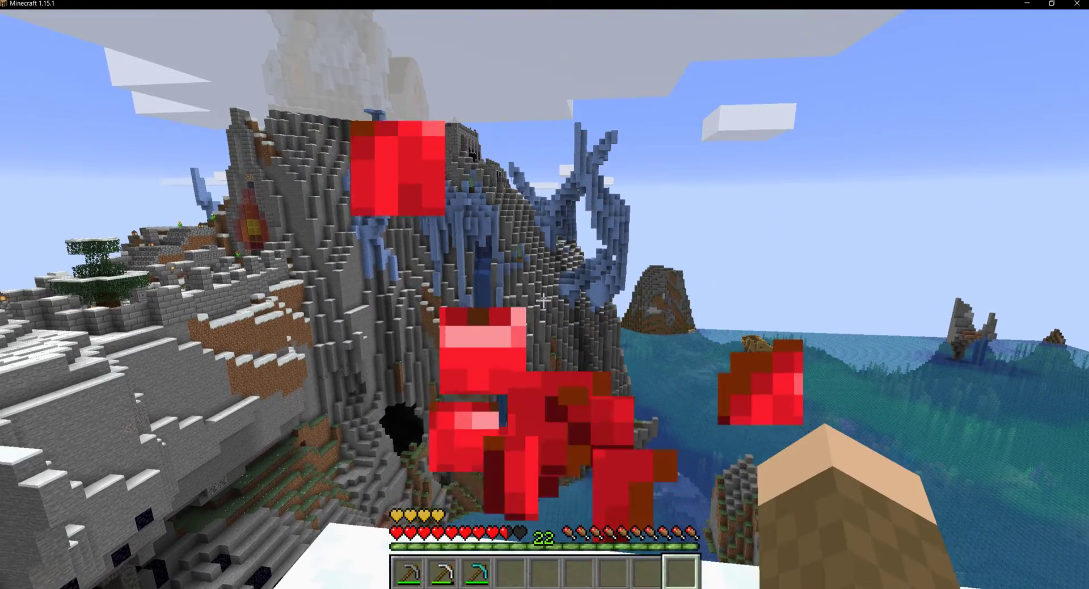
{"action": "key", "text": "t"}
{"action": "key", "text": "Up"}
{"action": "key", "text": "Return"}
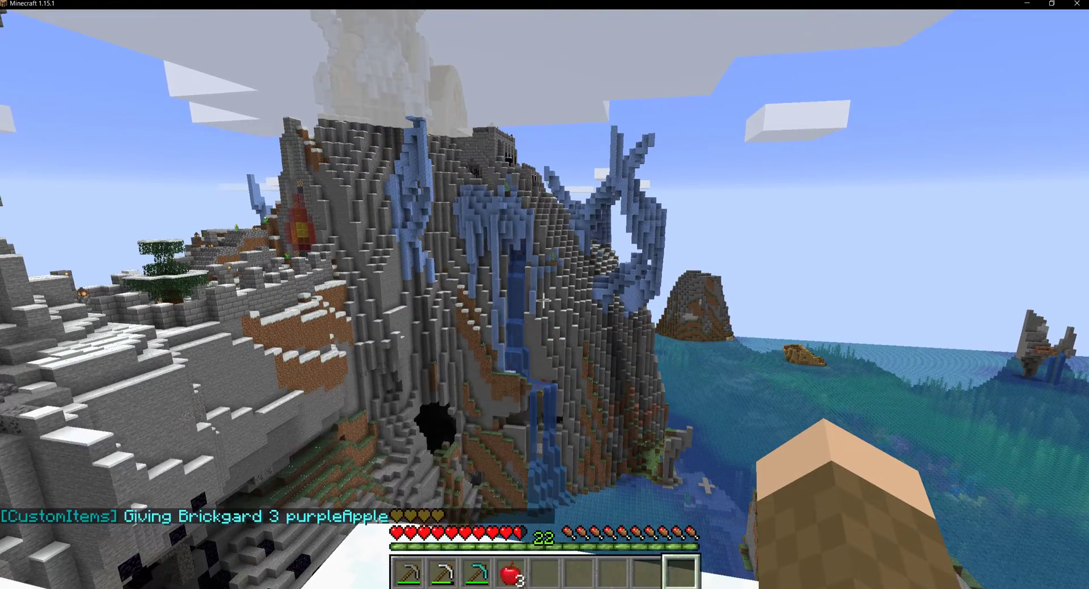
Enable CUIResourcePack in Minecraft's resource pack options and resume the game
{"action": "key", "text": "Escape"}
{"action": "left_click", "coordinate": [454, 306]}
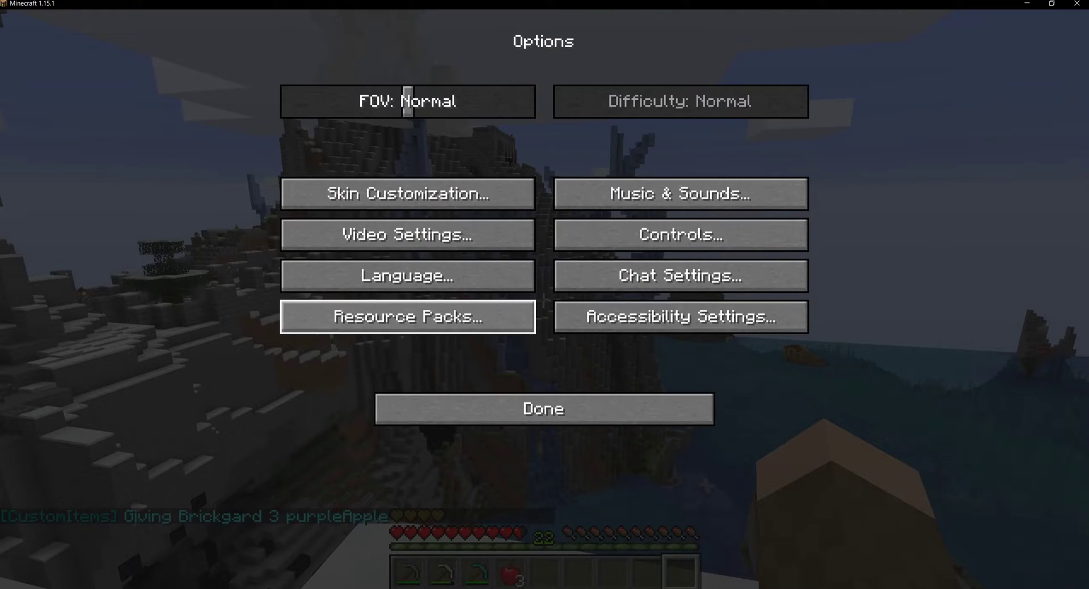
{"action": "left_click", "coordinate": [409, 315]}
{"action": "left_click", "coordinate": [227, 182]}
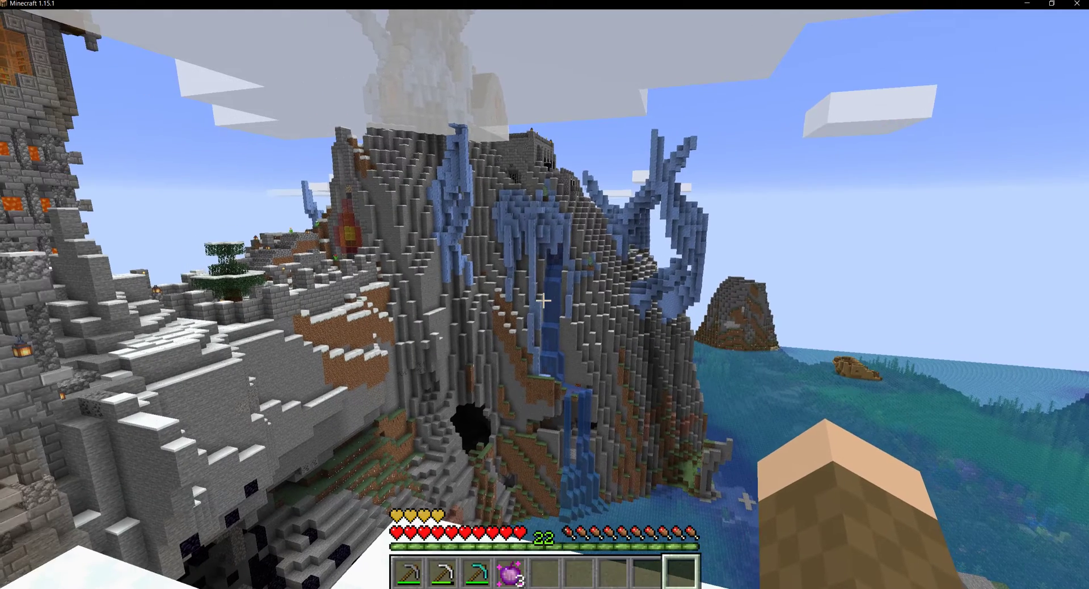
Move the Purple Apples to the last hotbar slot, eat one, and switch to an empty slot
{"action": "key", "text": "e"}
{"action": "key", "text": "e"}
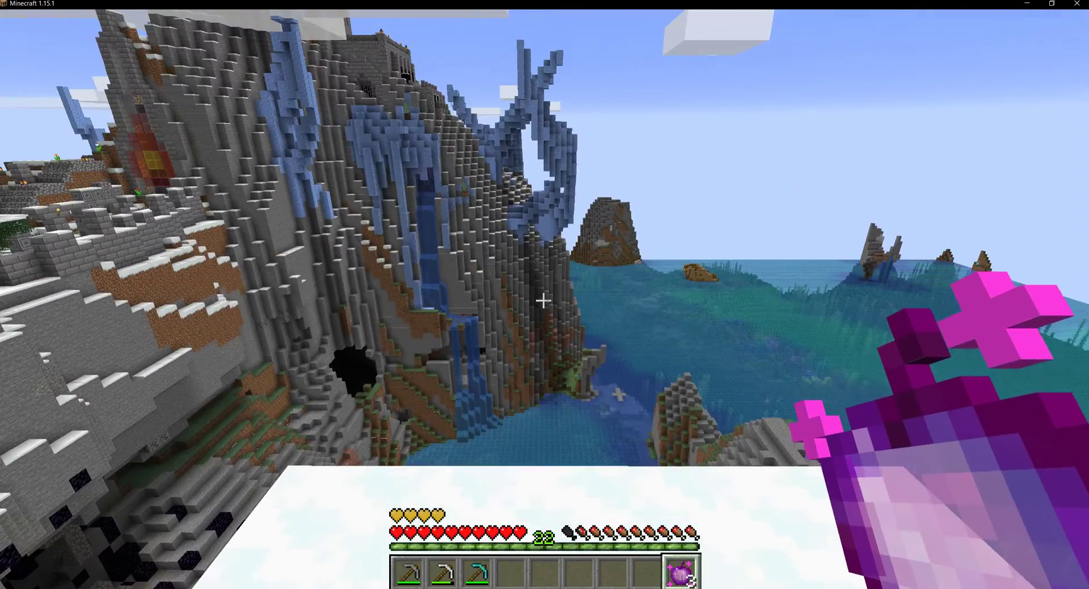
{"action": "right_click", "coordinate": [543, 301]}
{"action": "right_click", "coordinate": [543, 301]}
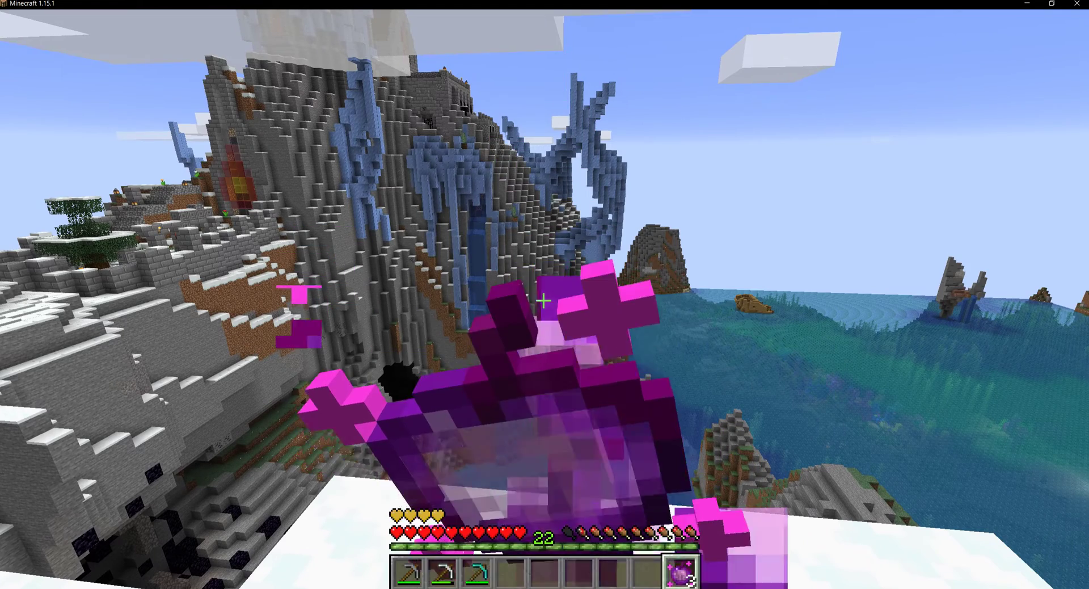
{"action": "right_click", "coordinate": [543, 300]}
{"action": "scroll", "coordinate": [542, 301], "scroll_direction": "up", "scroll_amount": 3}
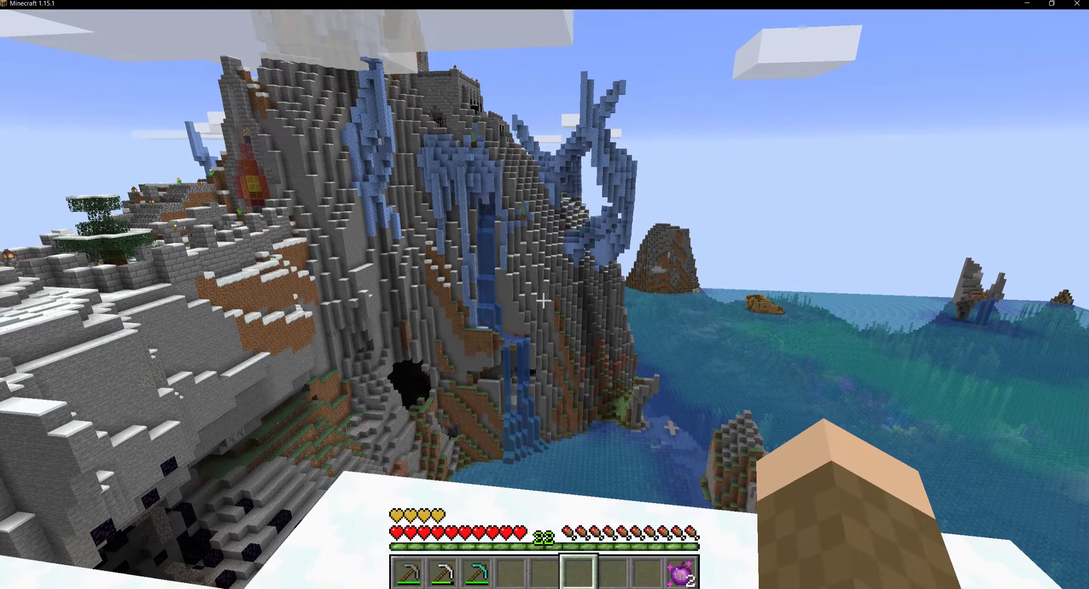
Leave the game and open server.properties from the Minecraft3 - 1.15 folder on USB Drive (H:) in WordPad
{"action": "key", "text": "Escape"}
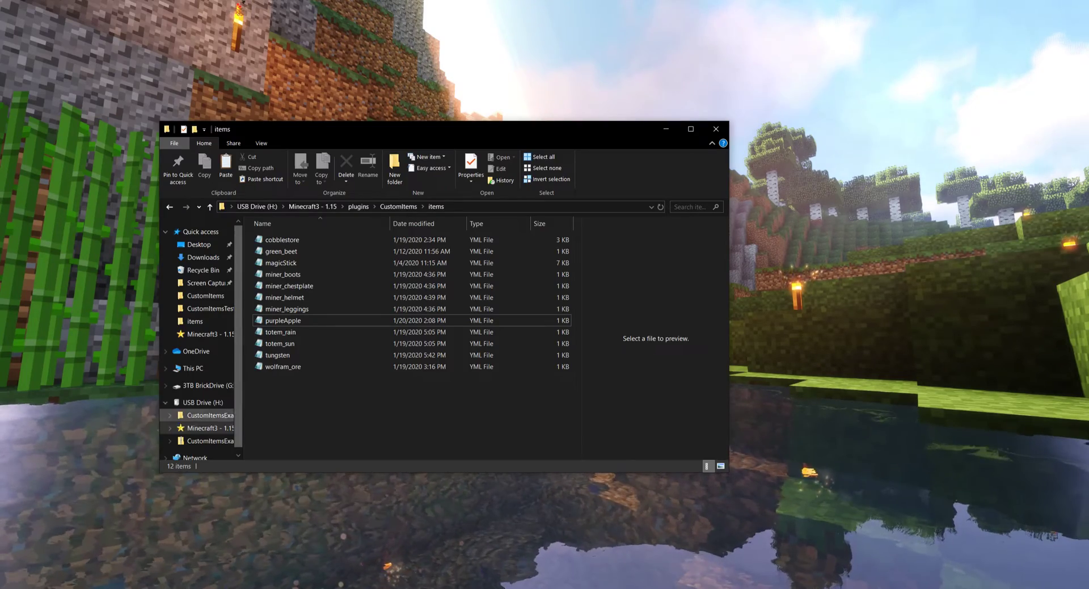
{"action": "left_click", "coordinate": [202, 403]}
{"action": "double_click", "coordinate": [289, 251]}
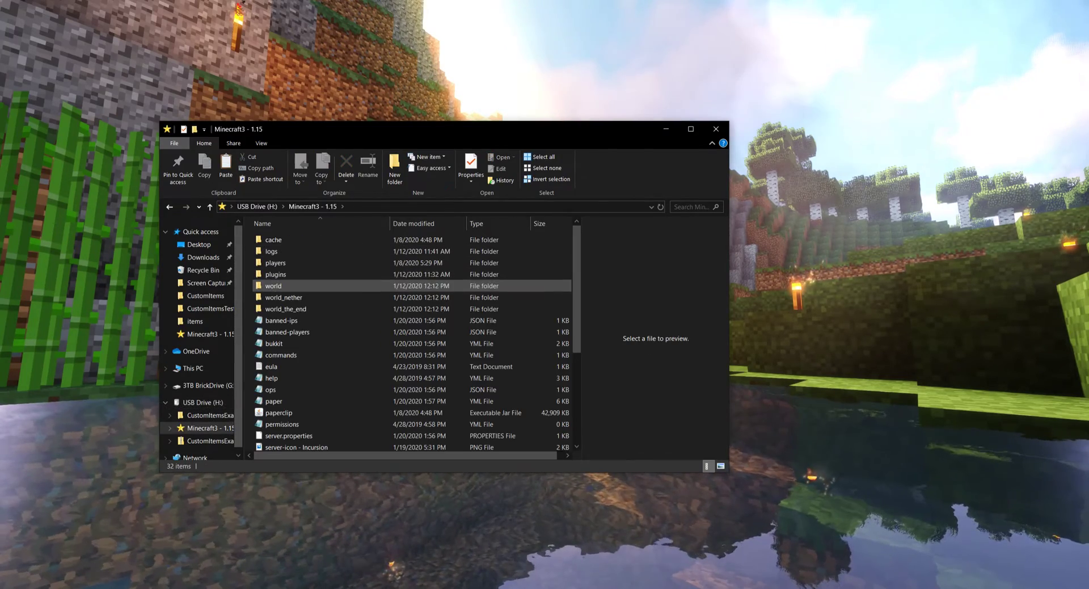
{"action": "scroll", "coordinate": [369, 335], "scroll_direction": "down", "scroll_amount": 4}
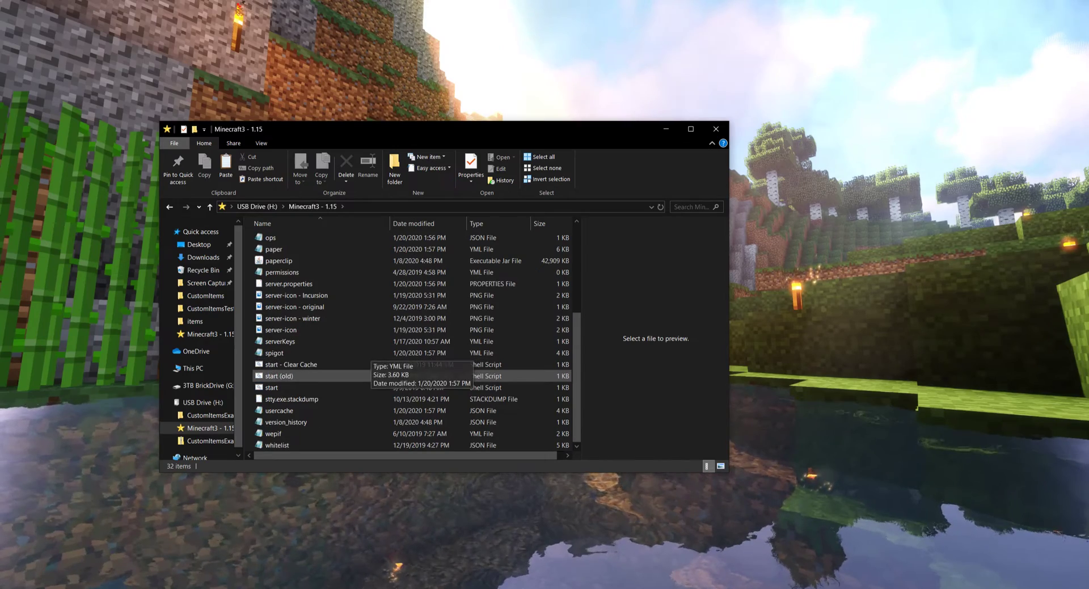
{"action": "scroll", "coordinate": [408, 363], "scroll_direction": "up", "scroll_amount": 4}
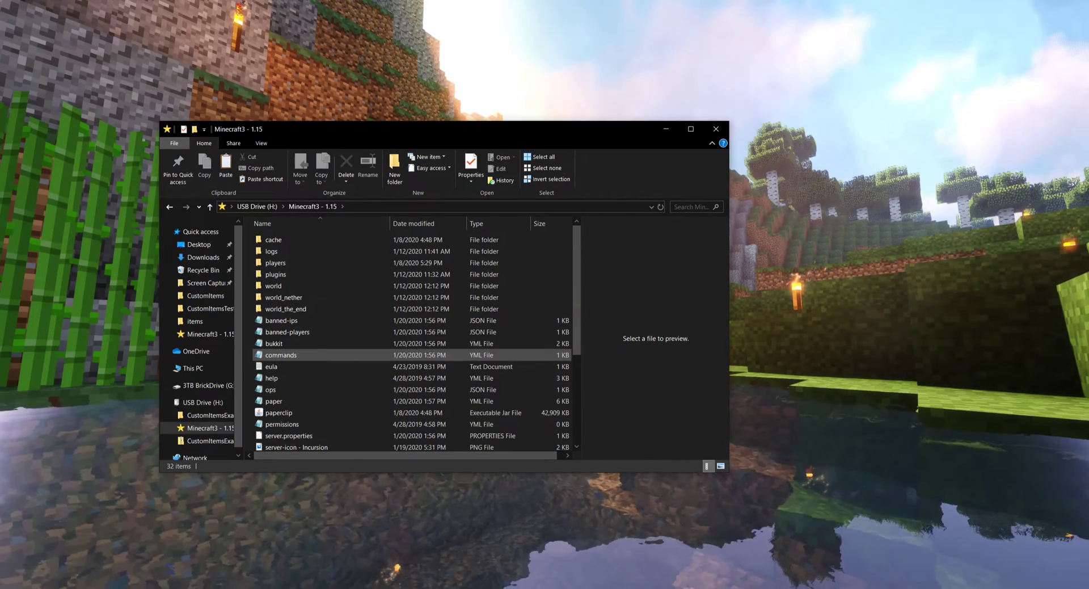
{"action": "scroll", "coordinate": [412, 341], "scroll_direction": "down", "scroll_amount": 4}
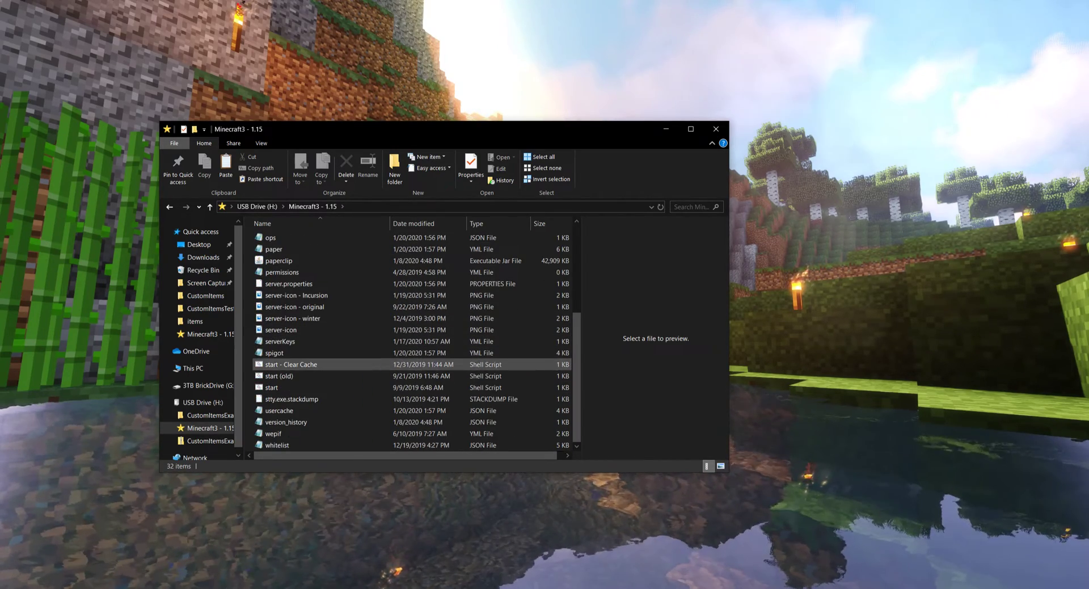
{"action": "left_click", "coordinate": [289, 283]}
{"action": "right_click", "coordinate": [313, 282]}
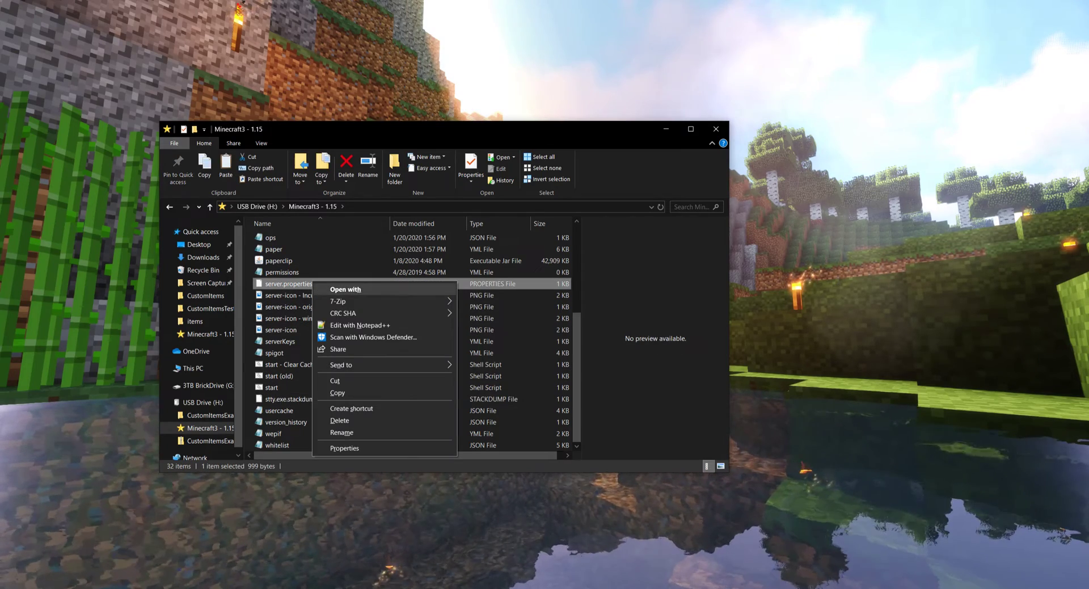
{"action": "left_click", "coordinate": [340, 289]}
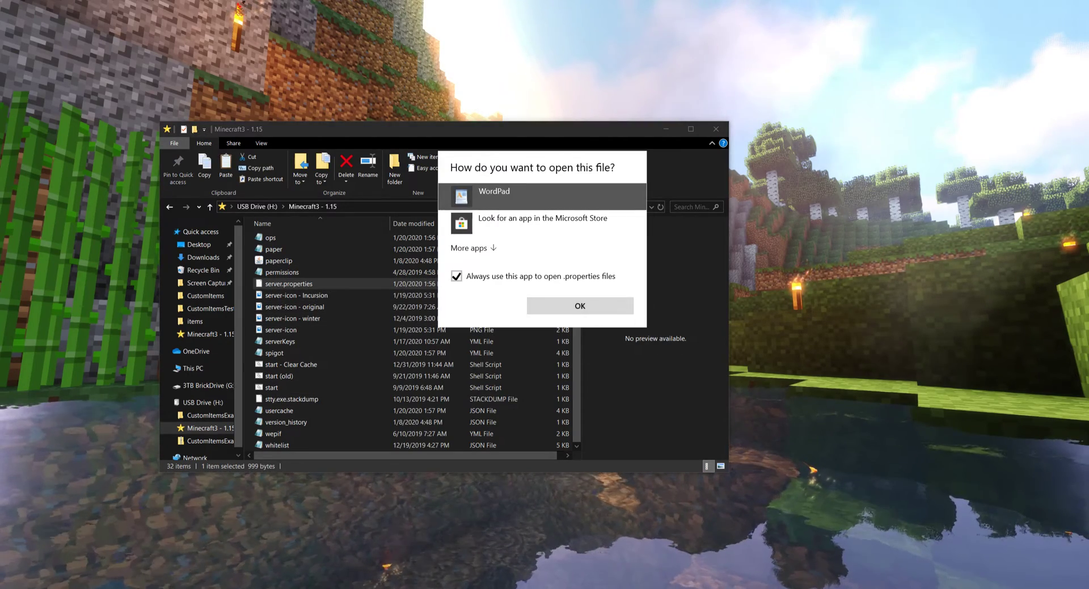
{"action": "left_click", "coordinate": [580, 306]}
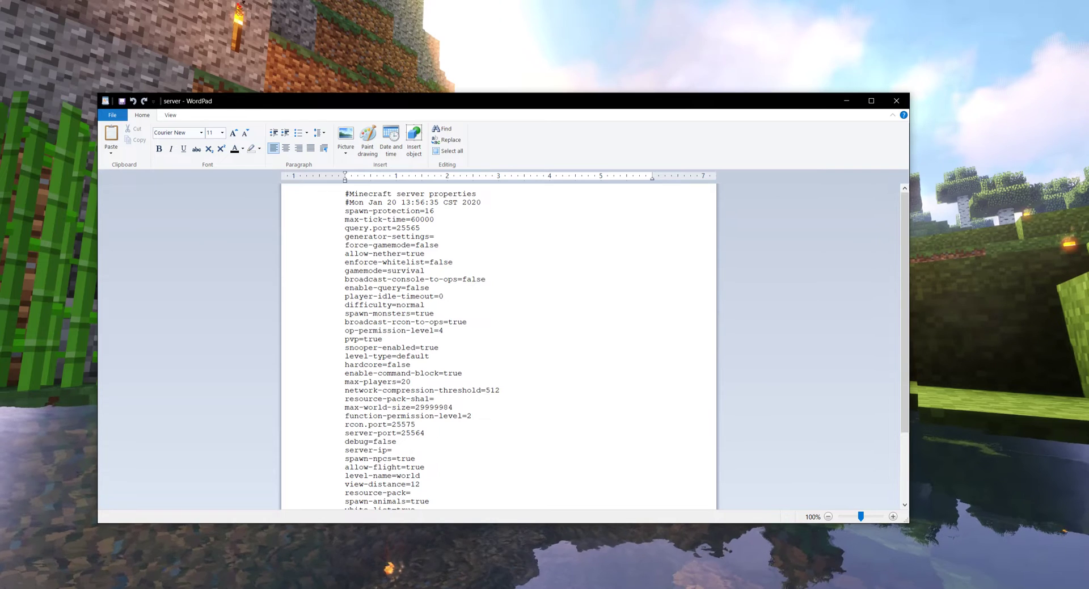
{"action": "scroll", "coordinate": [500, 345], "scroll_direction": "down", "scroll_amount": 4}
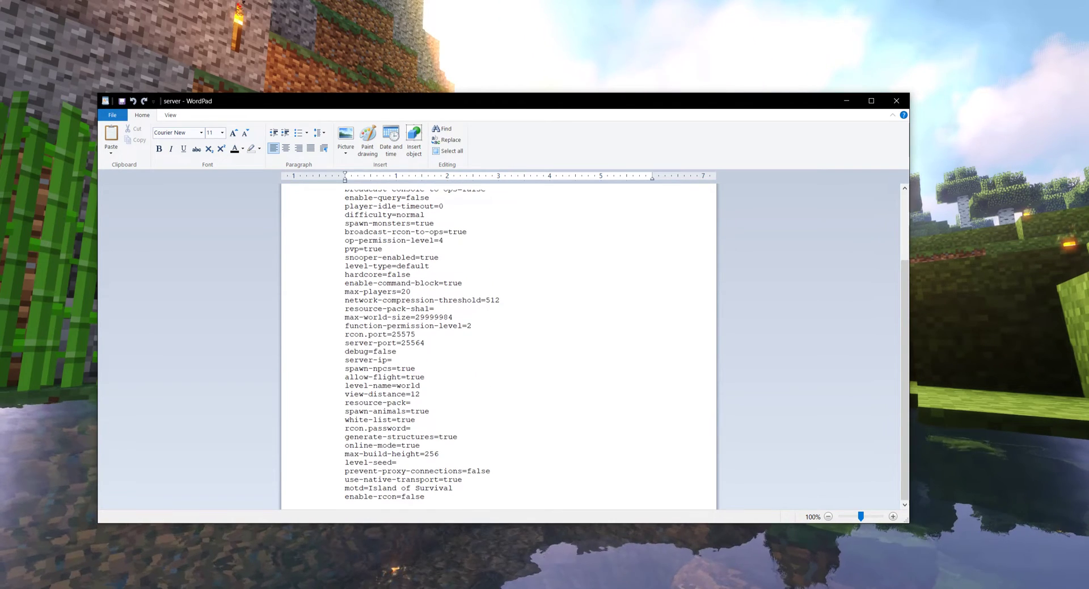
{"action": "left_click_drag", "start_coordinate": [344, 402], "coordinate": [410, 402]}
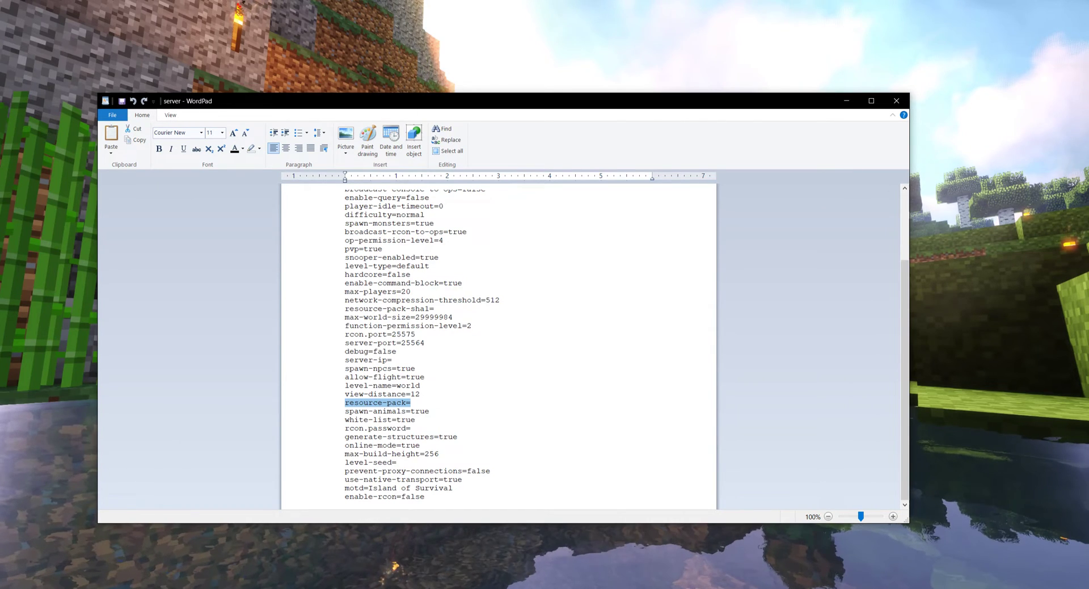
{"action": "left_click", "coordinate": [410, 402]}
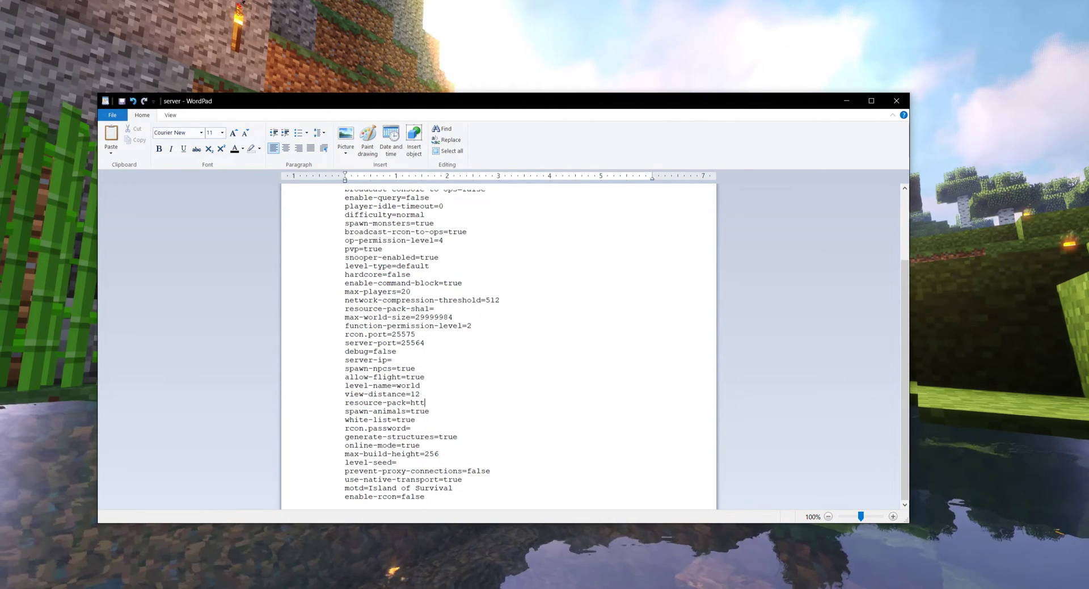
{"action": "type", "text": "//dr"}
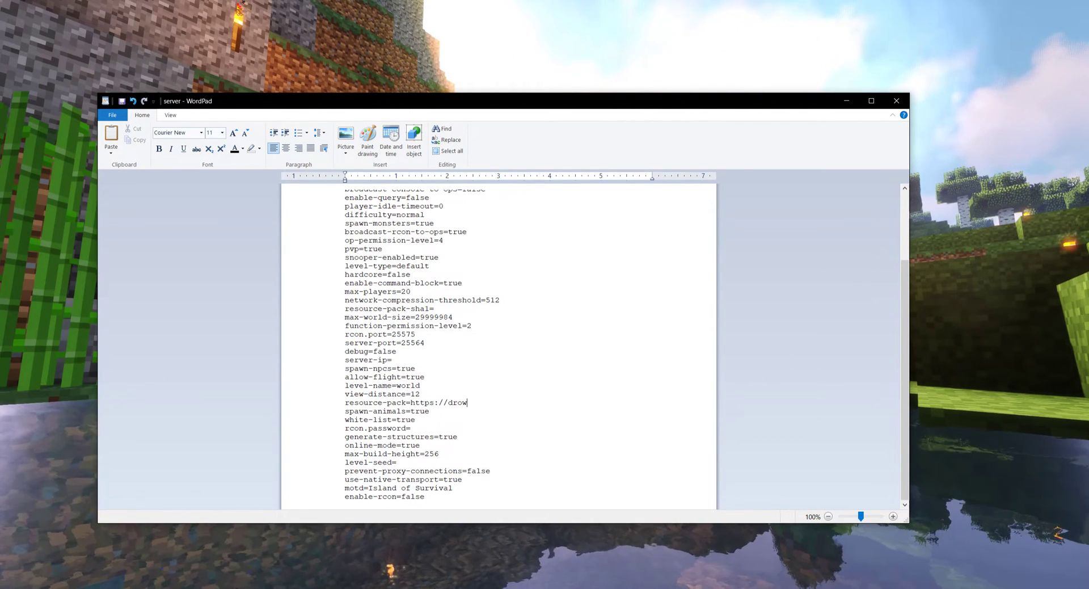
{"action": "type", "text": "opbox.com/use"}
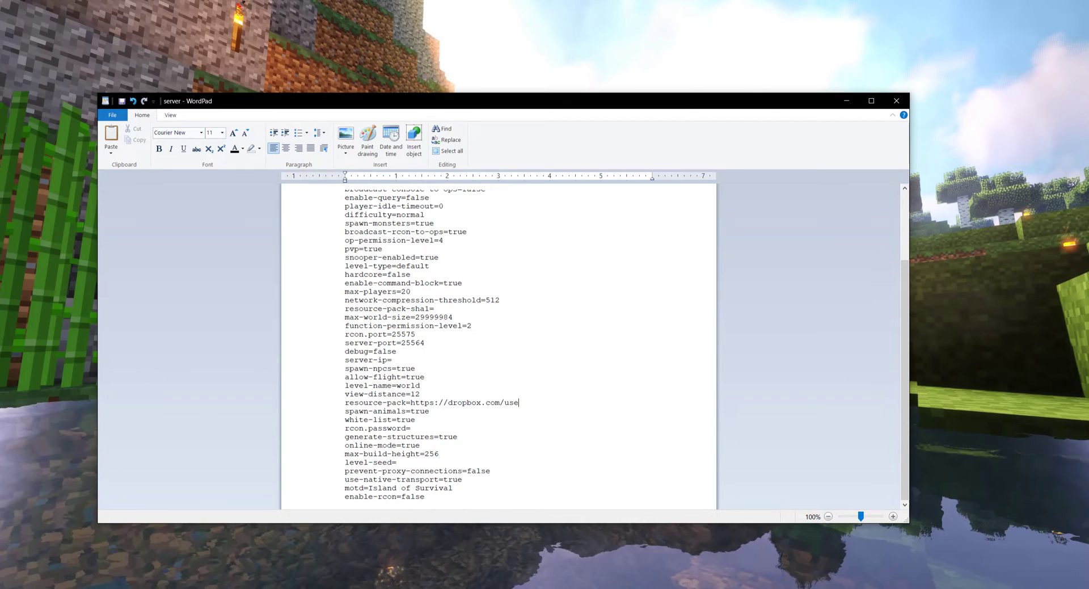
{"action": "type", "text": "r/hskajo3"}
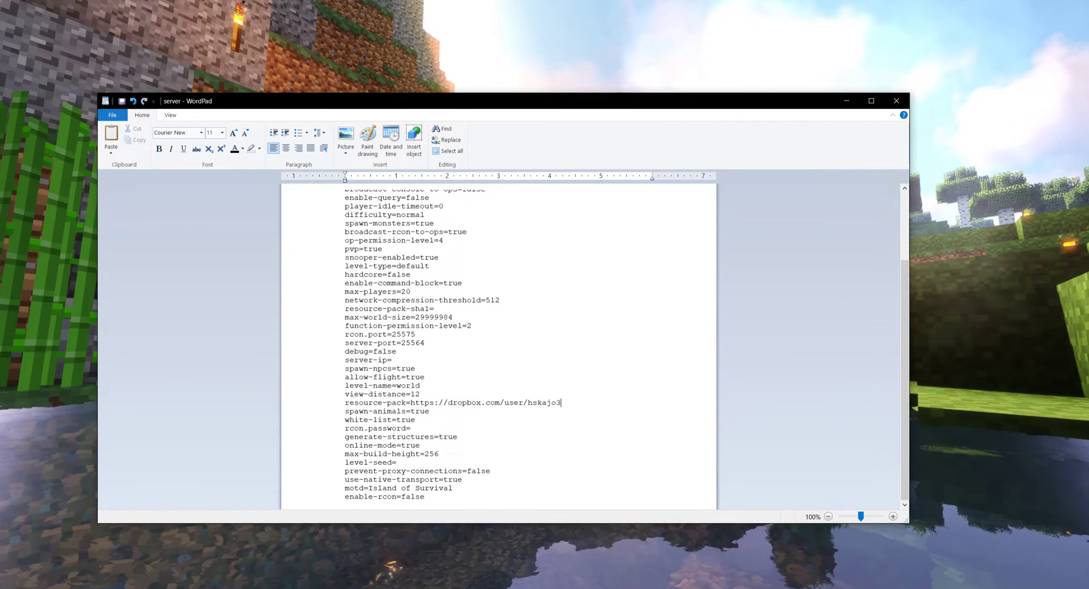
{"action": "type", "text": "5k45kl/ho"}
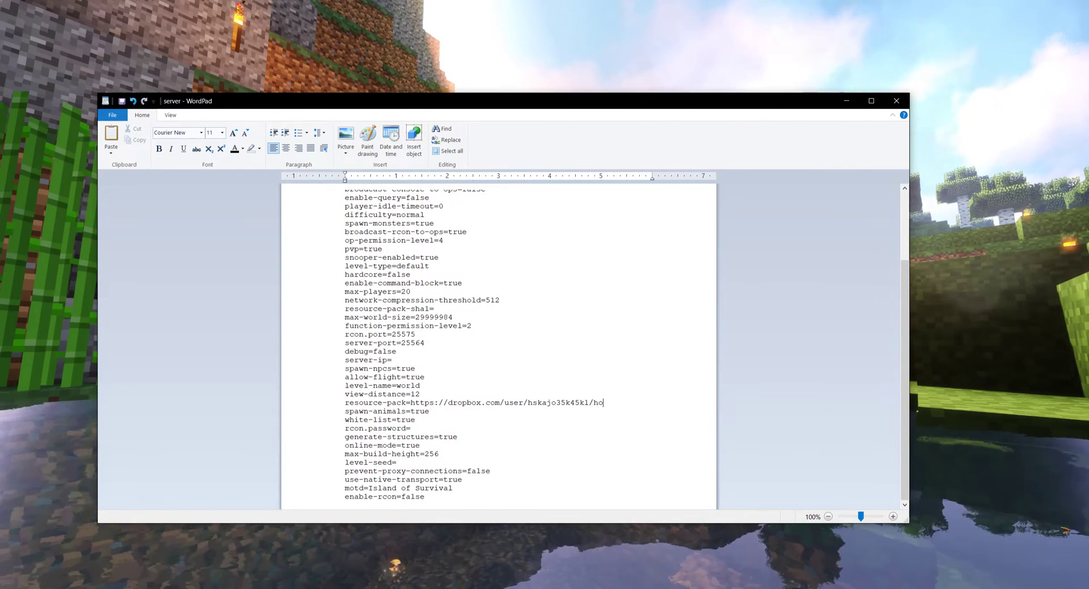
{"action": "type", "text": "epl"}
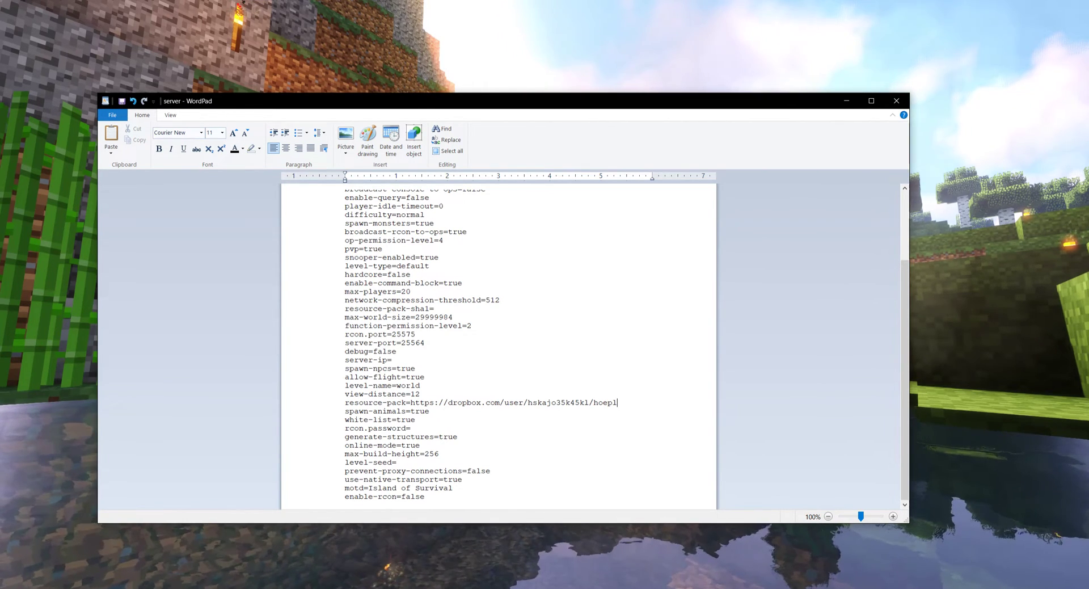
Delete the sample link from the resource-pack line and close server.properties, saving the changes
{"action": "left_click_drag", "start_coordinate": [617, 402], "coordinate": [410, 402]}
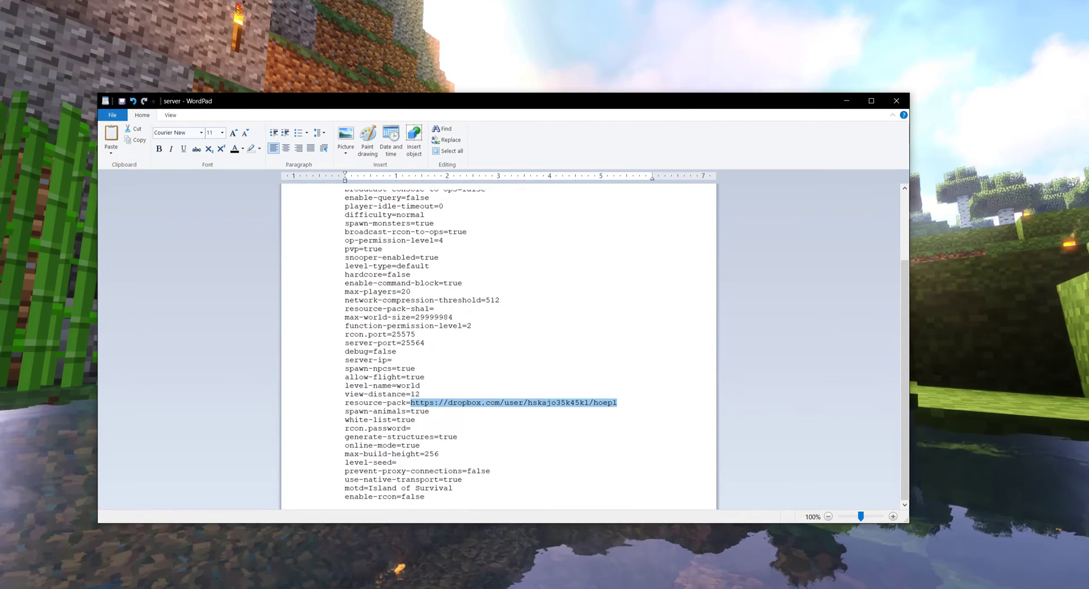
{"action": "key", "text": "BackSpace"}
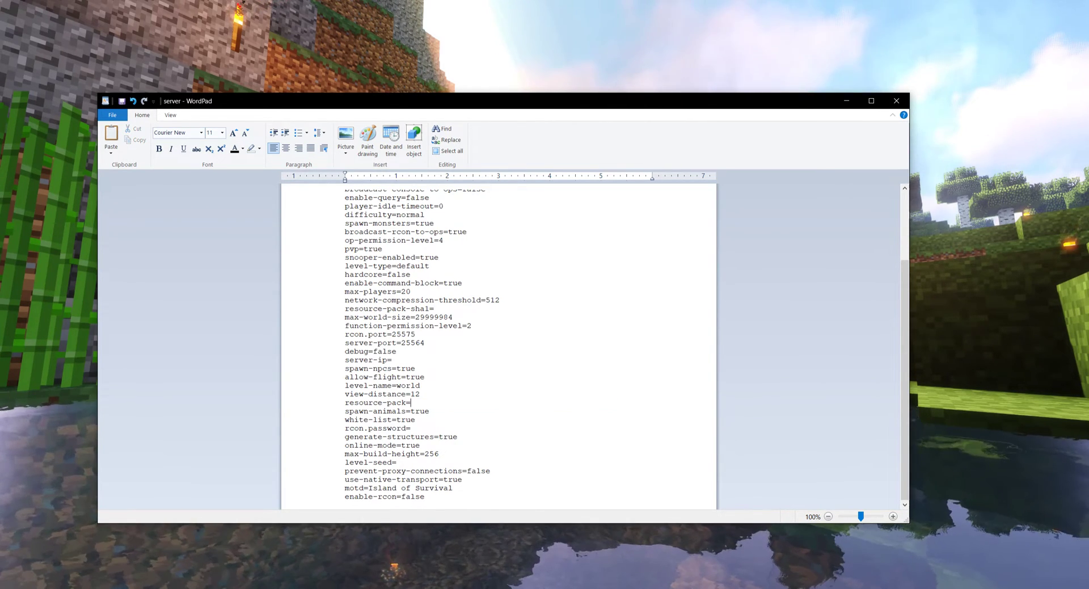
{"action": "left_click", "coordinate": [896, 100]}
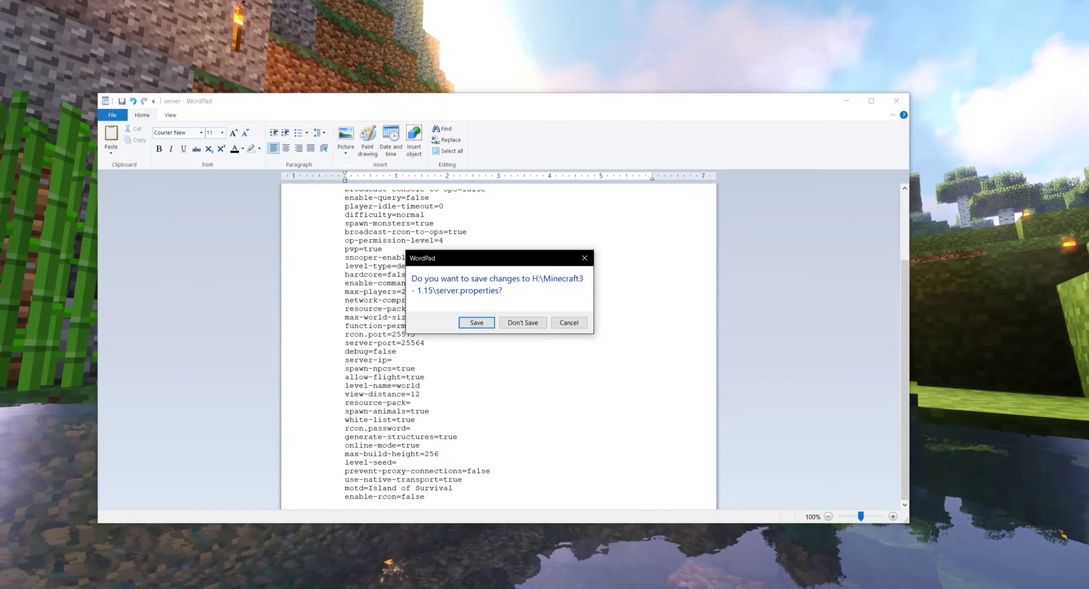
{"action": "key", "text": "Return"}
Switch back to Minecraft and toggle CUIResourcePack off and on again in the resource pack options
{"action": "key", "text": "alt+Tab"}
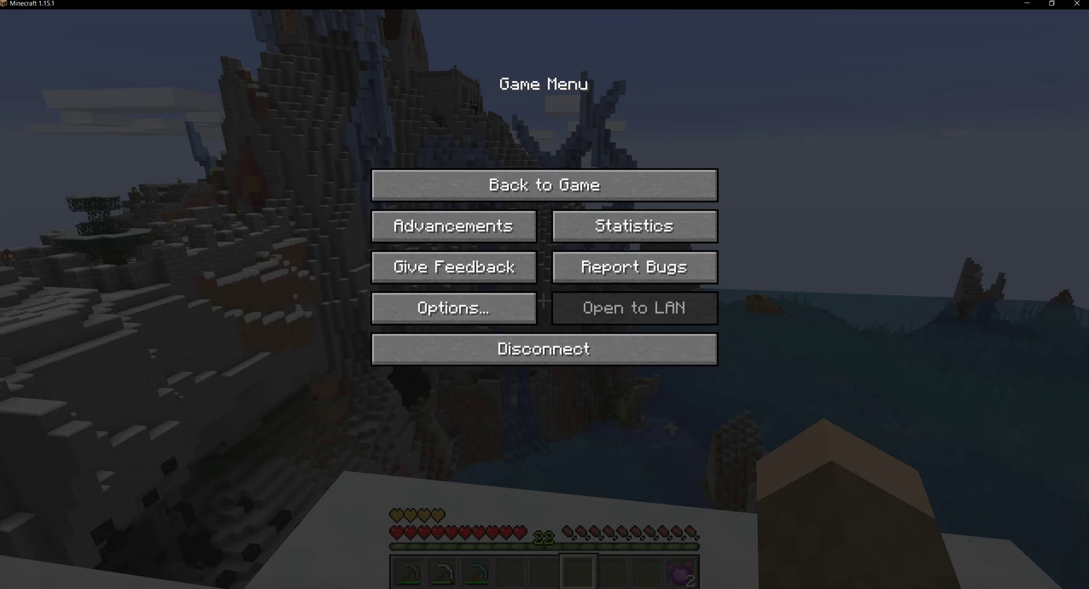
{"action": "left_click", "coordinate": [454, 308]}
{"action": "left_click", "coordinate": [413, 314]}
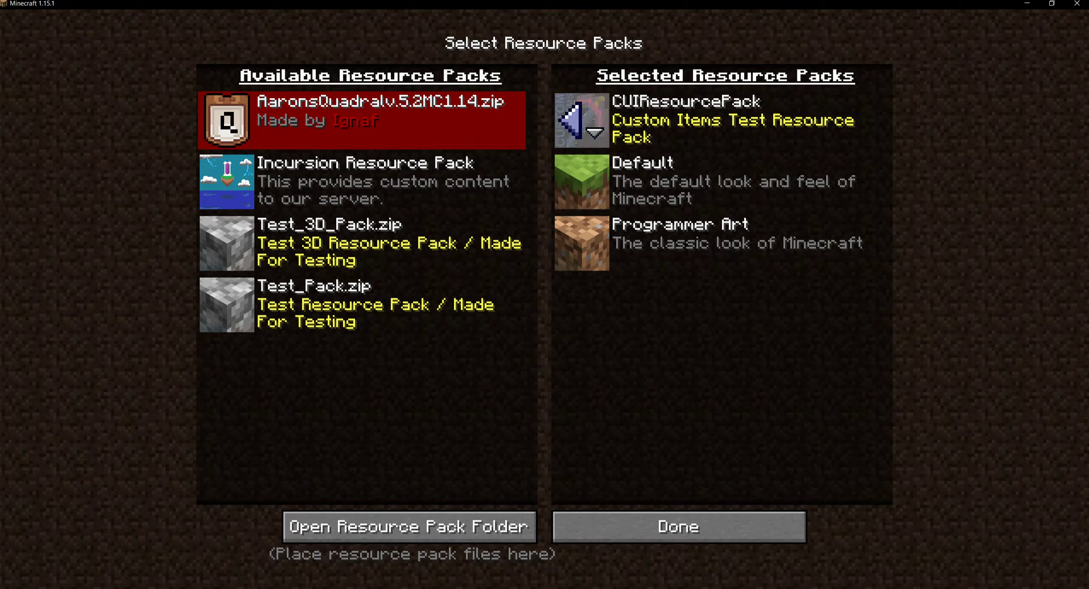
{"action": "left_click", "coordinate": [570, 119]}
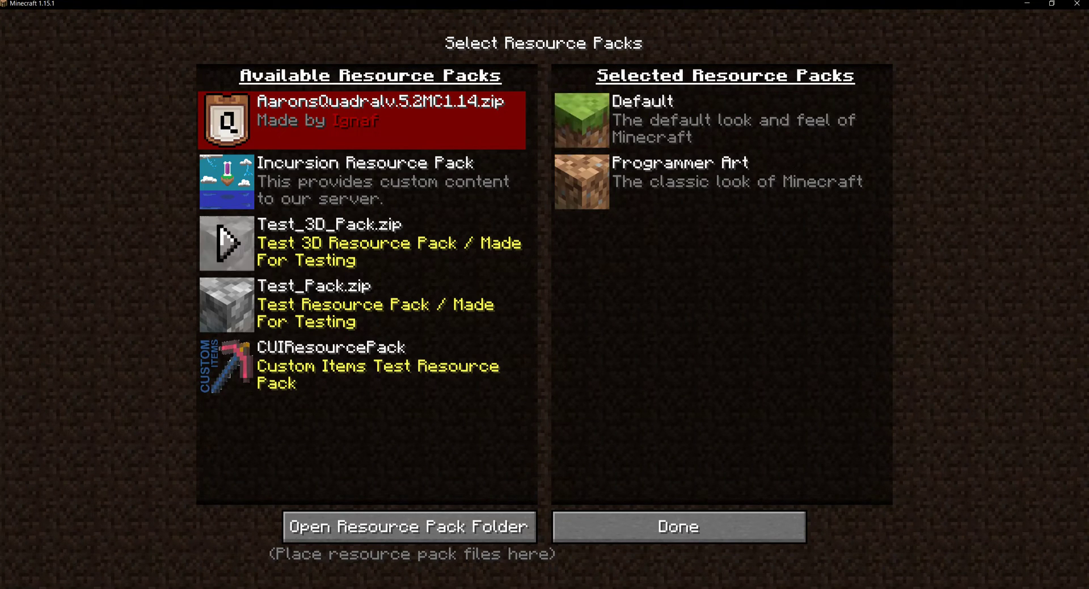
{"action": "left_click", "coordinate": [218, 365]}
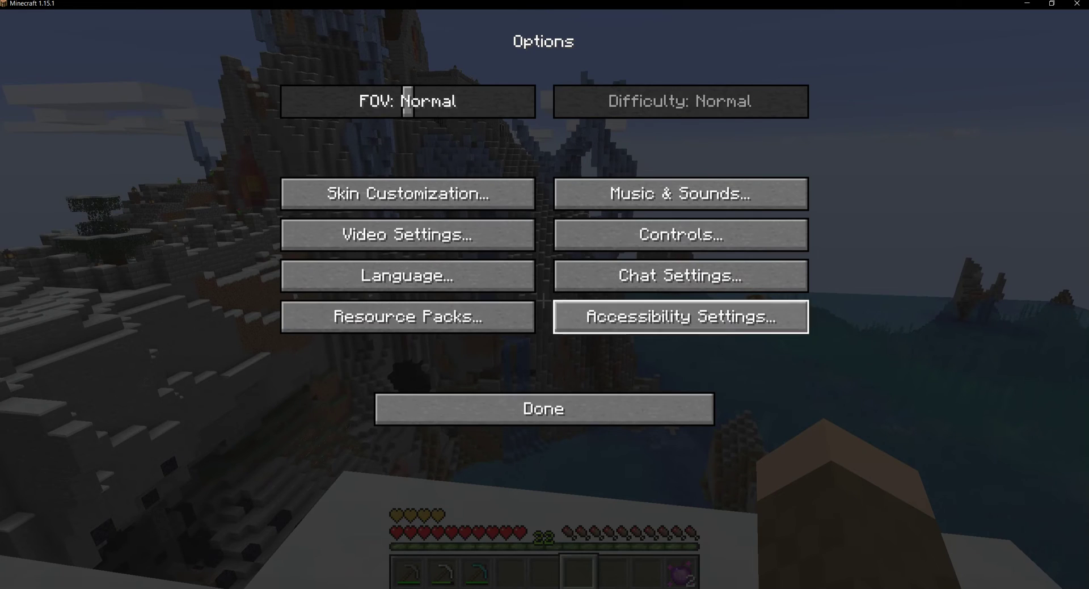
Return to the game and inspect the Purple Apple's tooltip and texture in the inventory, then close it
{"action": "left_click", "coordinate": [543, 409]}
{"action": "left_click", "coordinate": [545, 182]}
{"action": "key", "text": "e"}
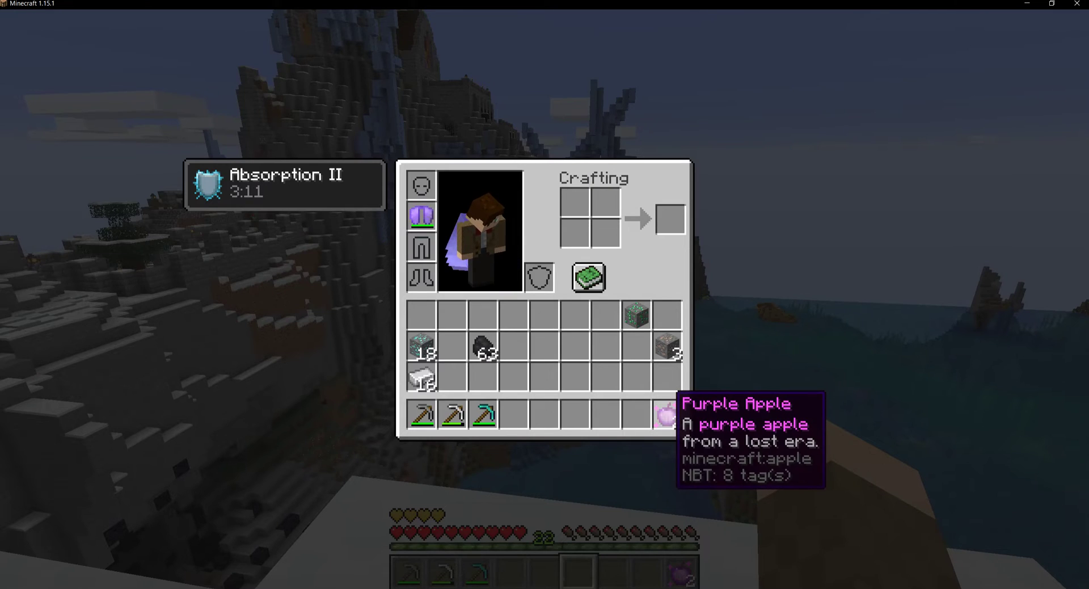
{"action": "key", "text": "e"}
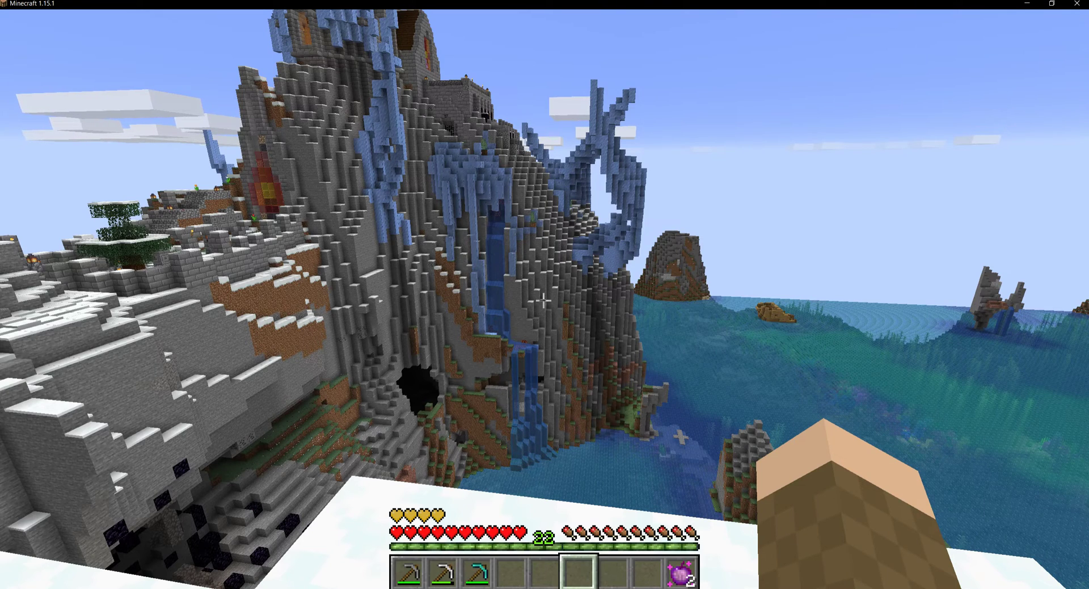
Enable the incompatible AaronsQuadralv.5.2MC1.14.zip pack and move CUIResourcePack above it in the selected resource packs
{"action": "key", "text": "Escape"}
{"action": "left_click", "coordinate": [453, 311]}
{"action": "left_click", "coordinate": [454, 310]}
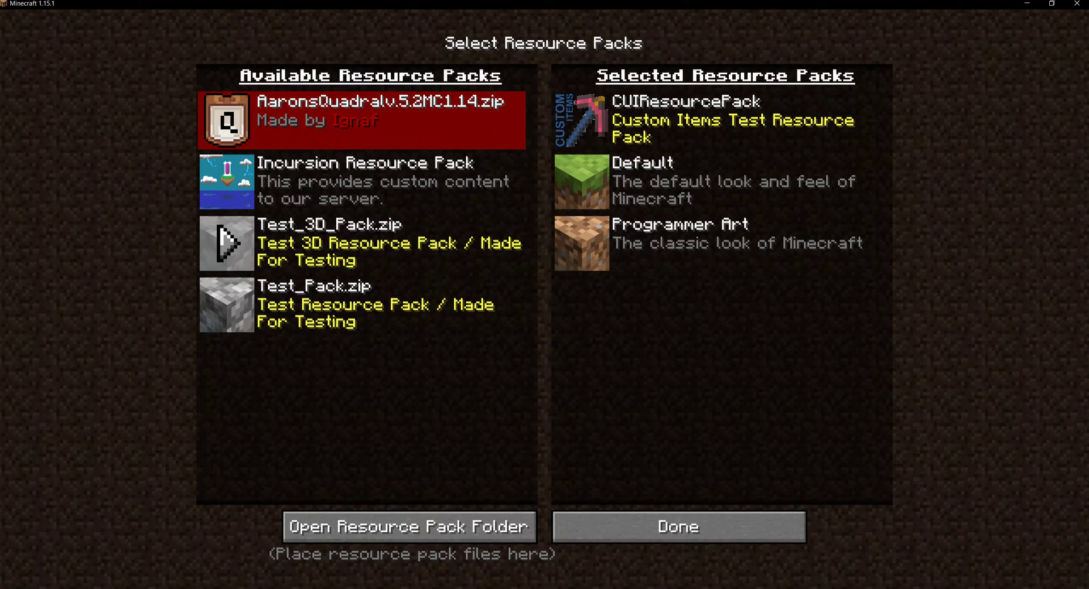
{"action": "left_click", "coordinate": [227, 120]}
{"action": "left_click", "coordinate": [406, 284]}
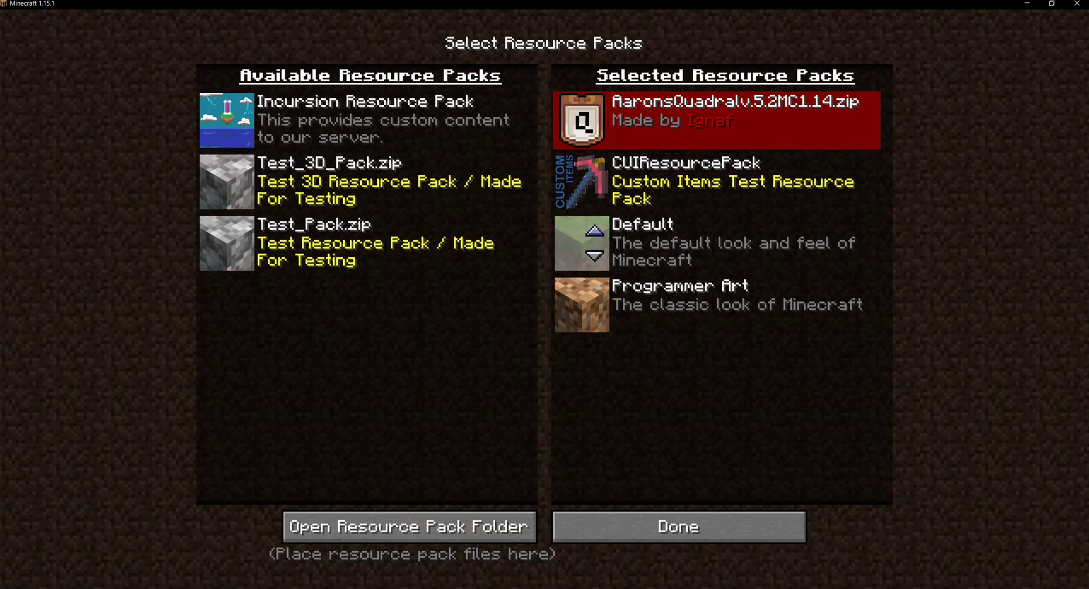
{"action": "left_click", "coordinate": [594, 169]}
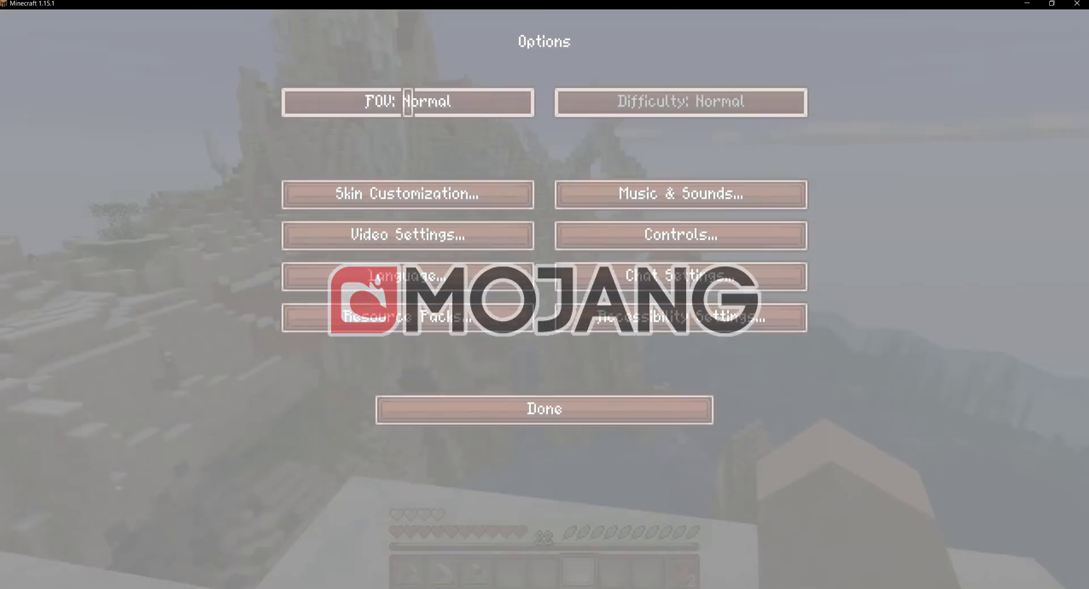
Return to the game and check how the apple looks in the hotbar and inventory without CUIResourcePack
{"action": "key", "text": "Escape"}
{"action": "left_click", "coordinate": [544, 184]}
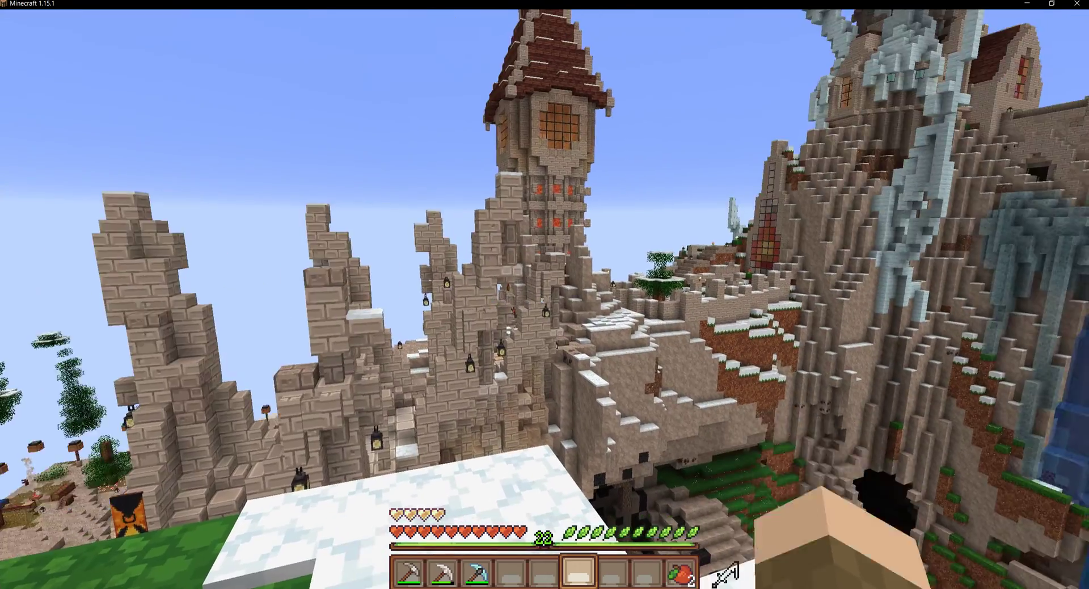
{"action": "key", "text": "e"}
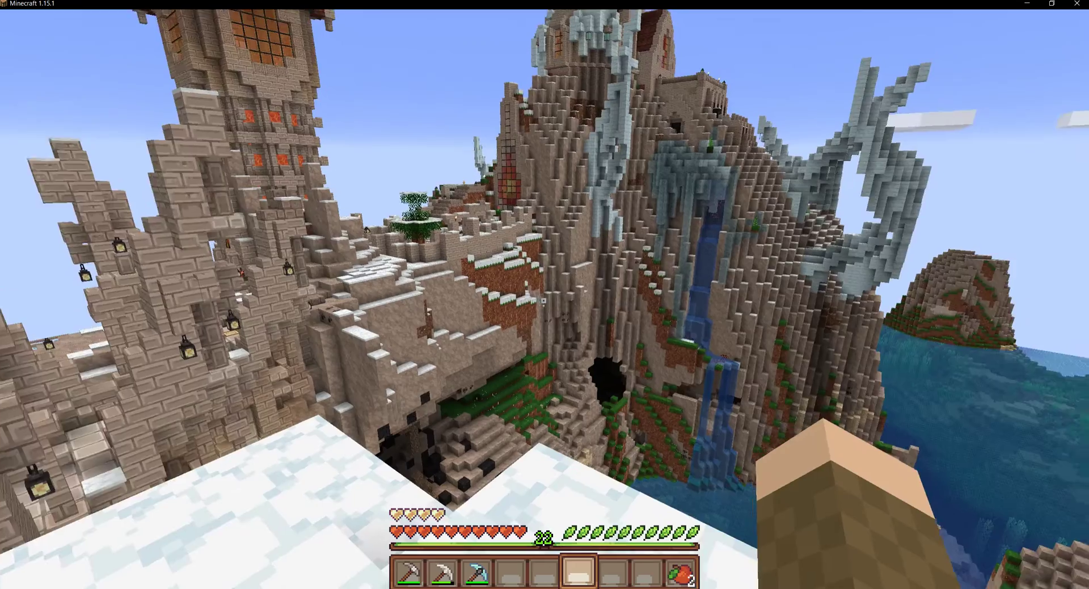
{"action": "key", "text": "e"}
Reopen the resource pack options and enable CUIResourcePack above AaronsQuadralv.5.2MC1.14.zip
{"action": "key", "text": "Escape"}
{"action": "left_click", "coordinate": [453, 307]}
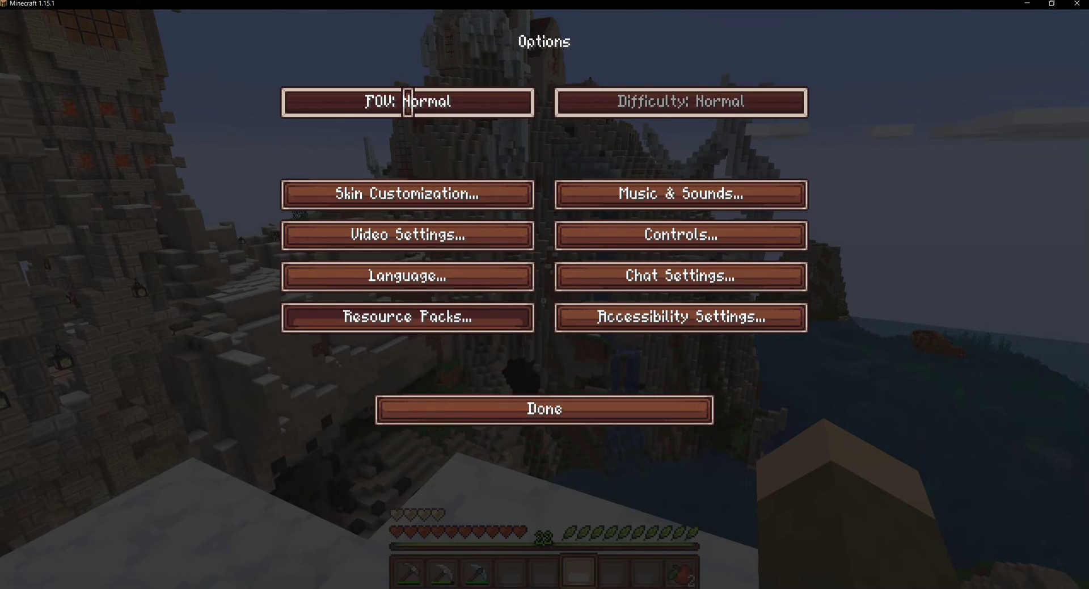
{"action": "left_click", "coordinate": [453, 316]}
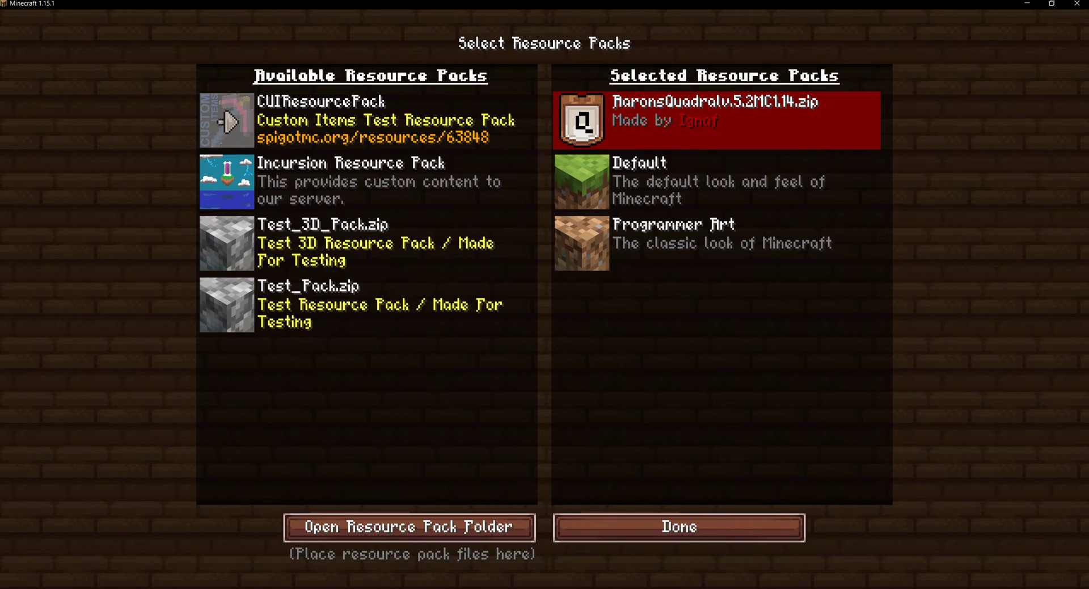
{"action": "left_click", "coordinate": [227, 120]}
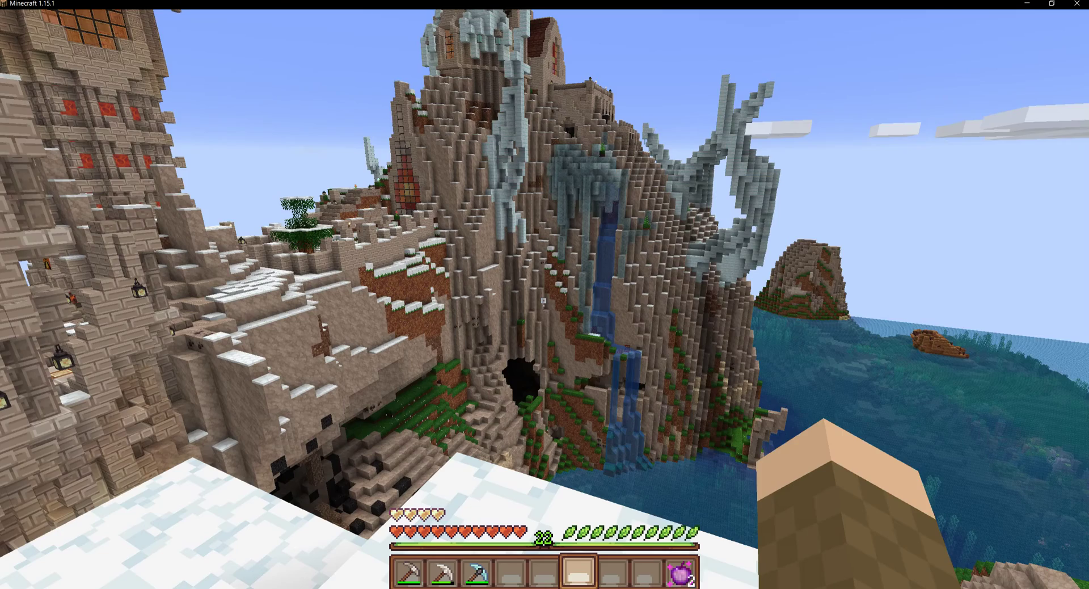
Inspect the Purple Apple's texture in the inventory and in hand, and compare the Diamond Pickaxe with the combined packs
{"action": "key", "text": "e"}
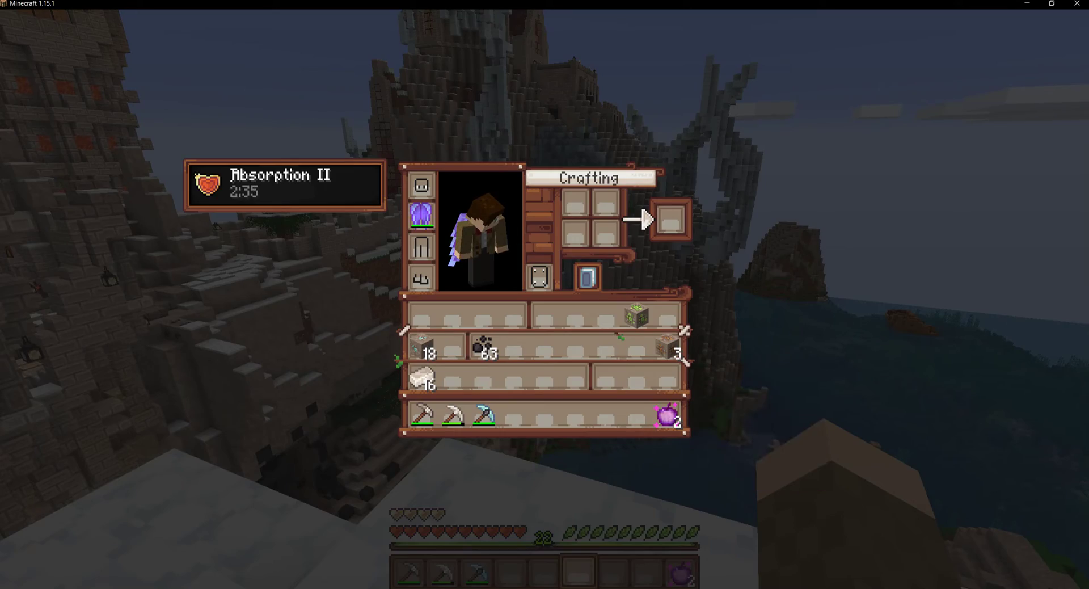
{"action": "key", "text": "e"}
{"action": "scroll", "coordinate": [545, 294], "scroll_direction": "down", "scroll_amount": 3}
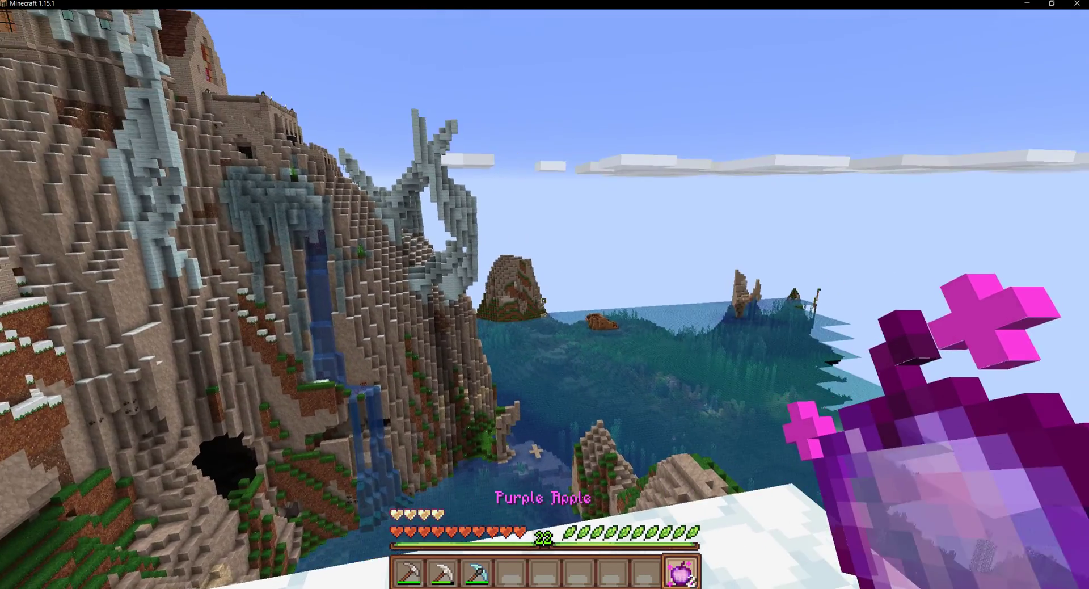
{"action": "scroll", "coordinate": [544, 294], "scroll_direction": "up", "scroll_amount": 6}
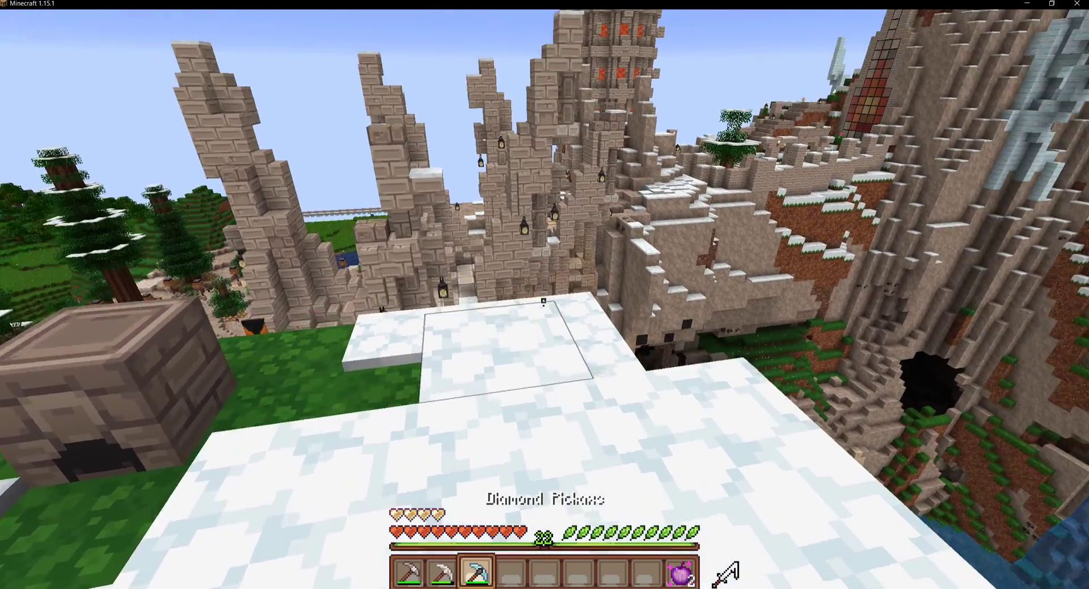
{"action": "scroll", "coordinate": [544, 294], "scroll_direction": "down", "scroll_amount": 3}
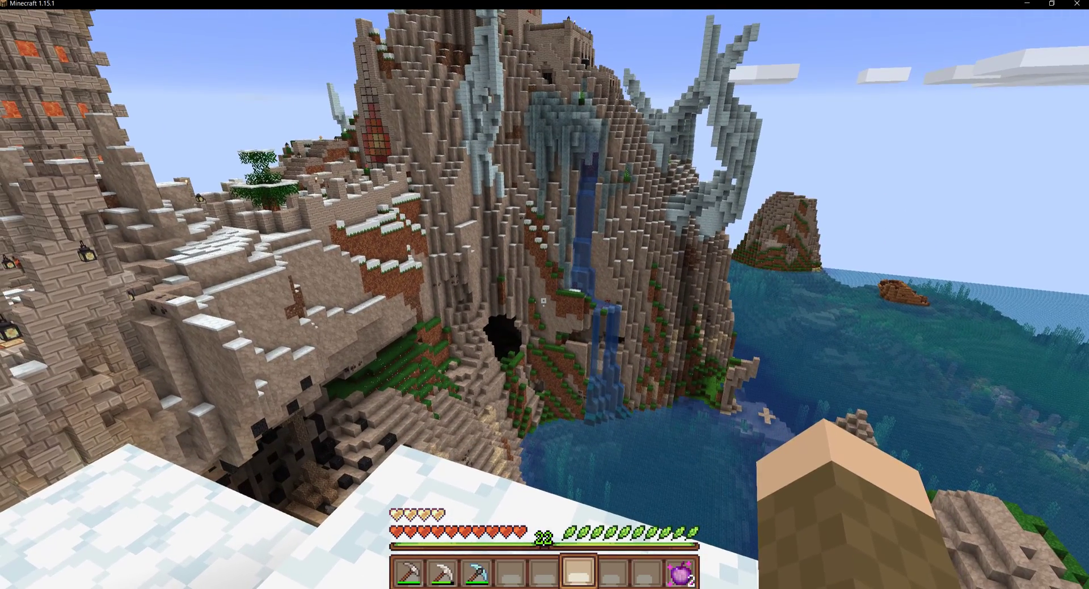
Open the resource pack options again and toggle CUIResourcePack off and back on above the AaronsQuadral pack
{"action": "key", "text": "Escape"}
{"action": "left_click", "coordinate": [454, 308]}
{"action": "left_click", "coordinate": [454, 317]}
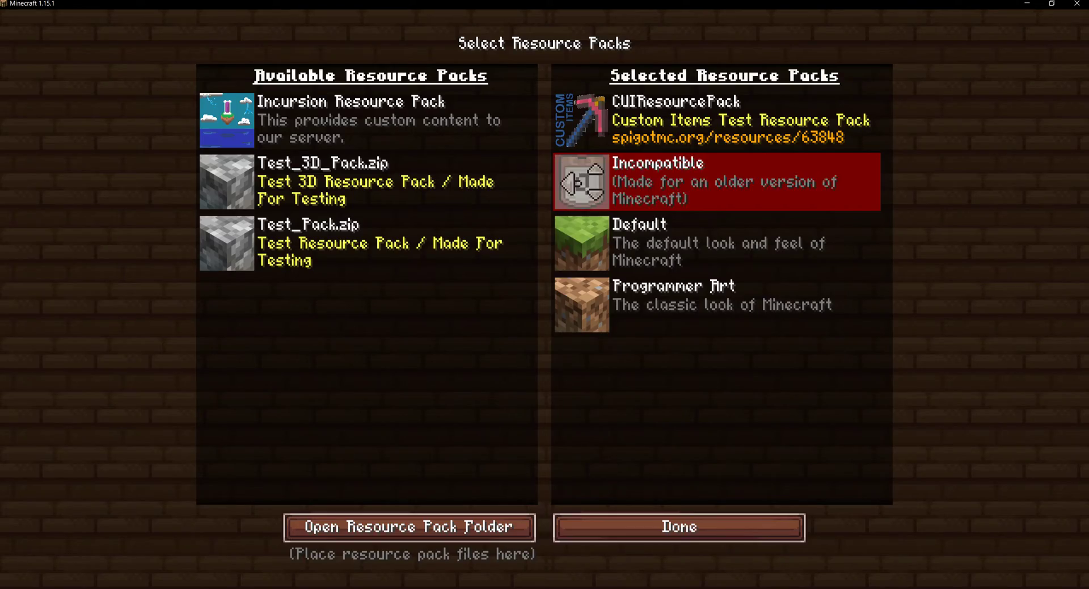
{"action": "left_click", "coordinate": [569, 121]}
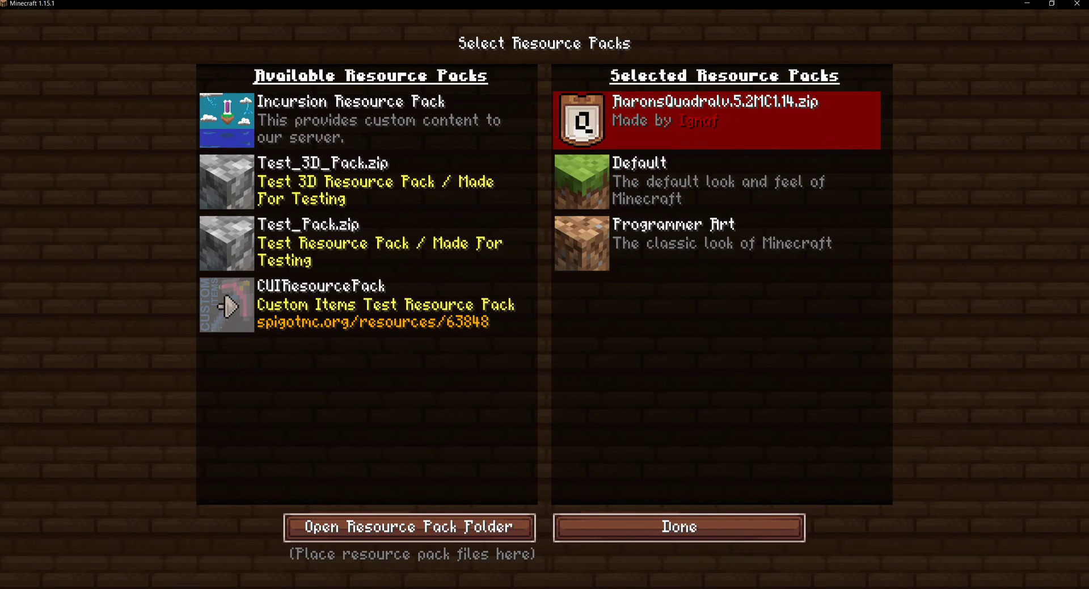
{"action": "left_click", "coordinate": [227, 305]}
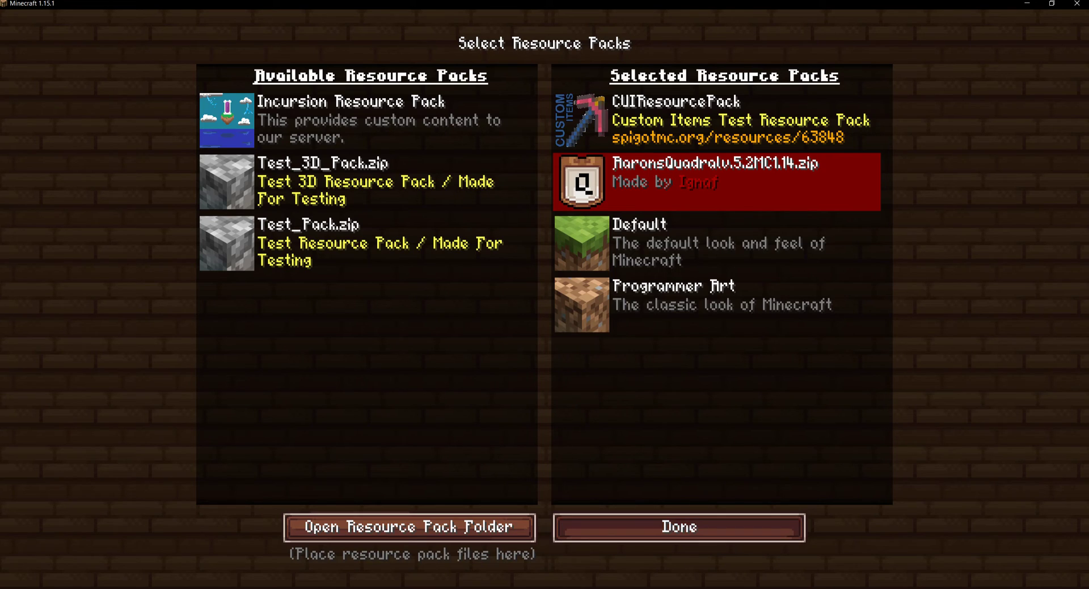
Disable both AaronsQuadralv.5.2MC1.14.zip and CUIResourcePack and apply the resource pack selection
{"action": "left_click", "coordinate": [578, 181]}
{"action": "left_click", "coordinate": [579, 120]}
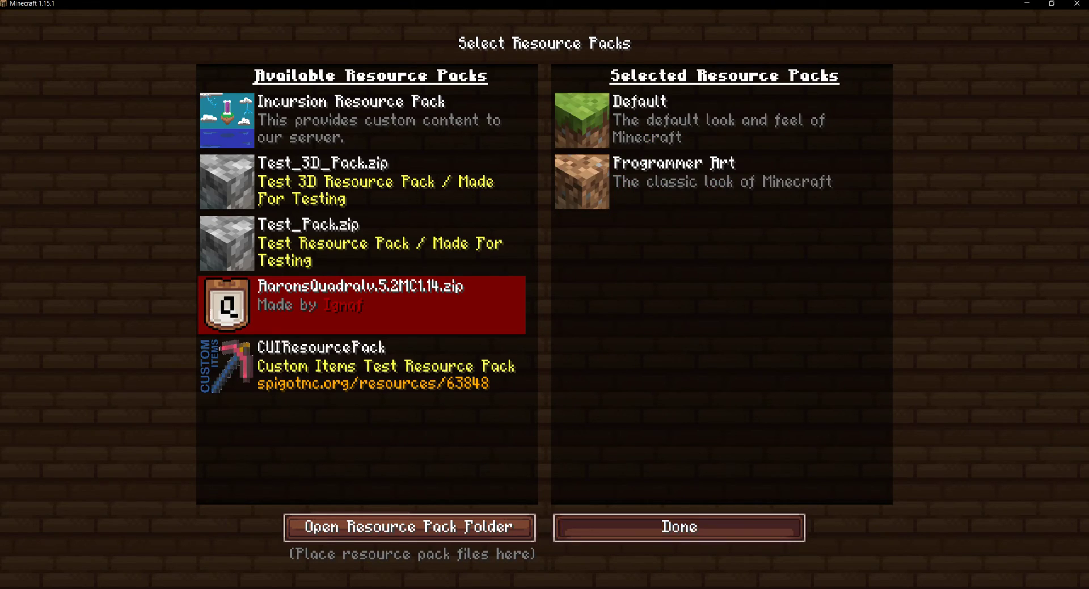
{"action": "left_click", "coordinate": [679, 527]}
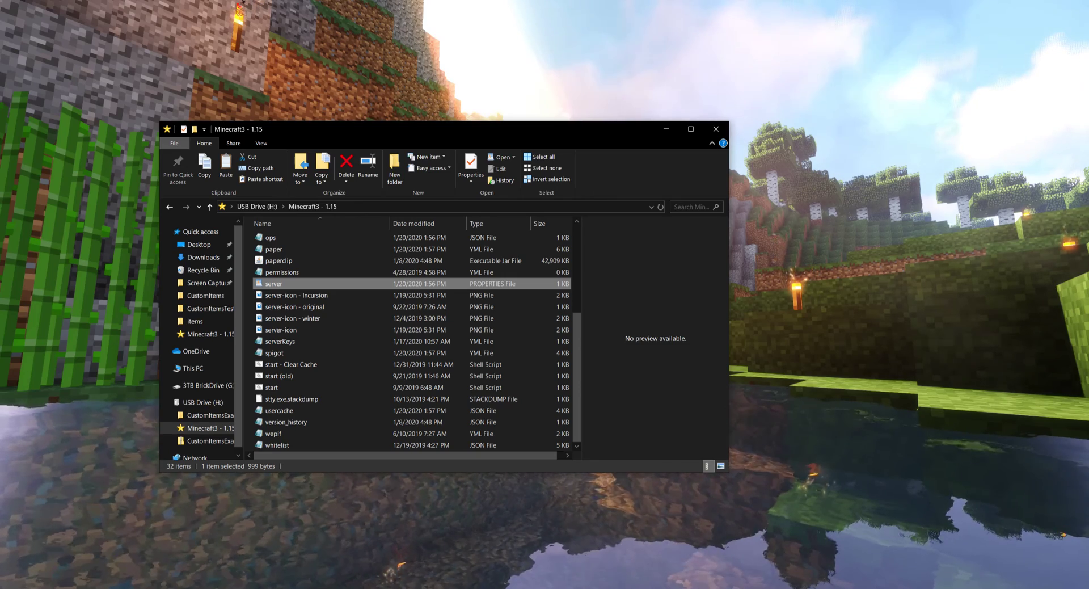
Switch to the Minecraft3 - 1.15 folder in File Explorer and return to the start of its file list
{"action": "scroll", "coordinate": [340, 272], "scroll_direction": "up", "scroll_amount": 5}
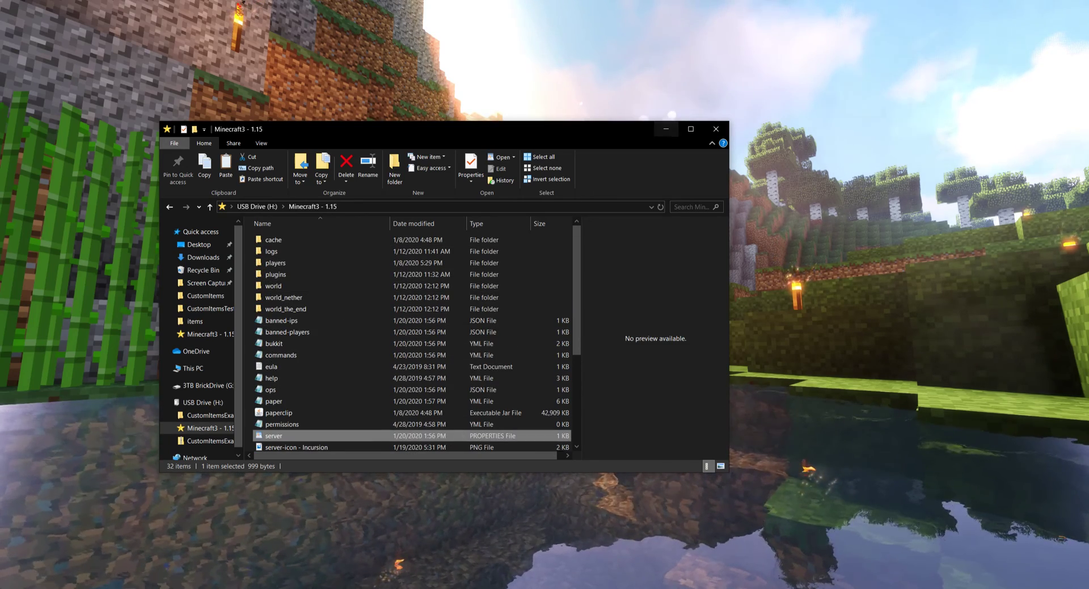